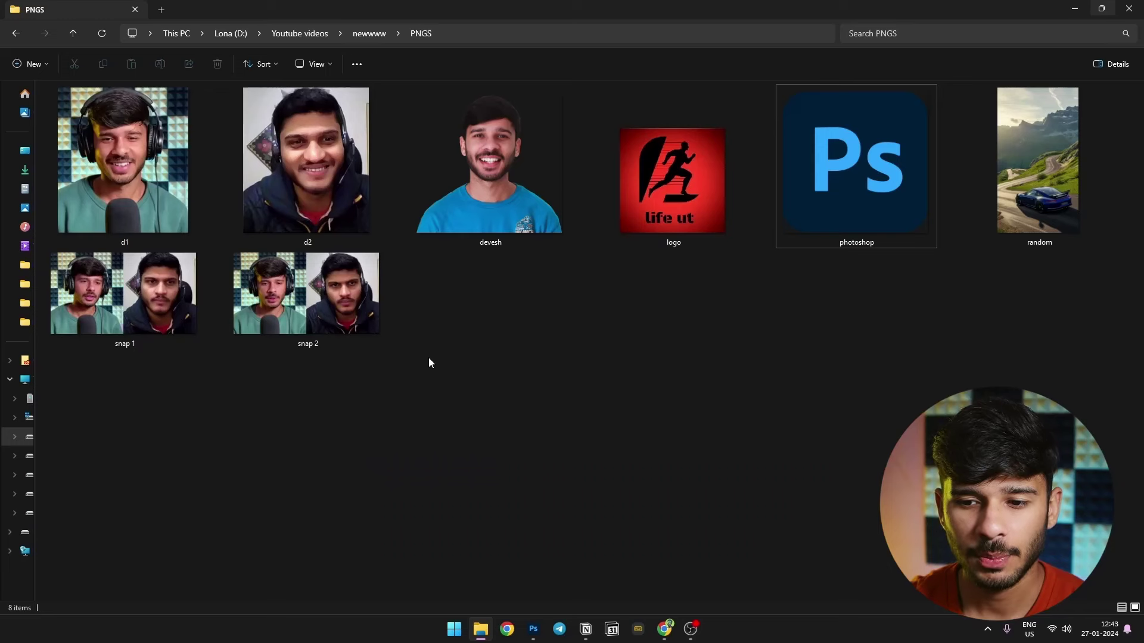
# - Review the images d1, d2, snap 1 and snap 2 in the PNGS folder
pyautogui.click(144, 170)
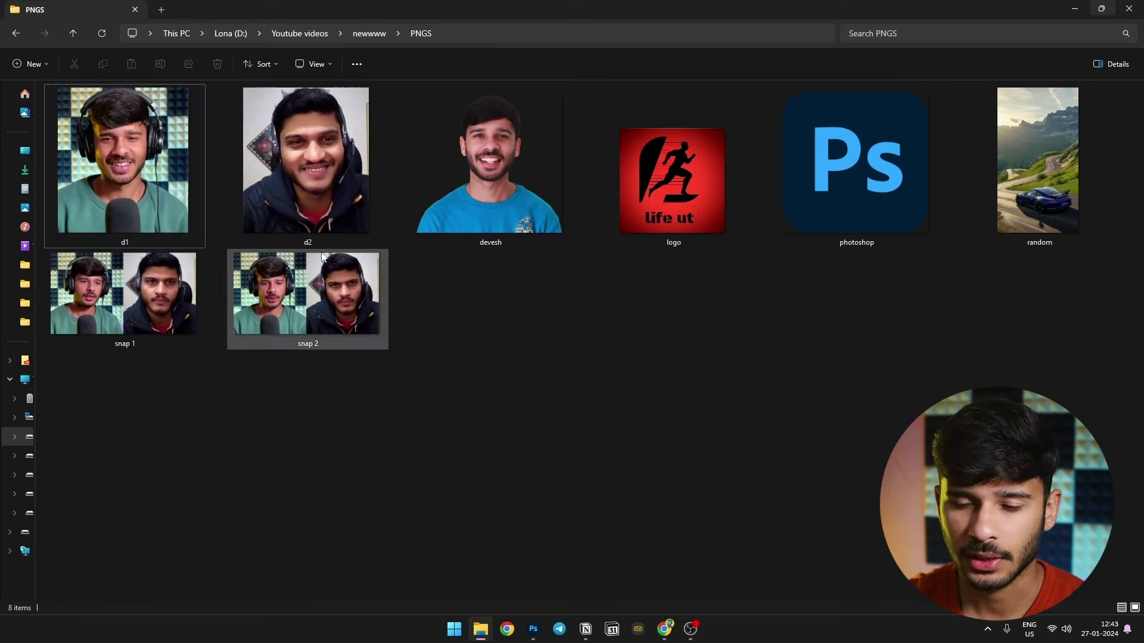
pyautogui.moveTo(383, 413); pyautogui.dragTo(178, 209)
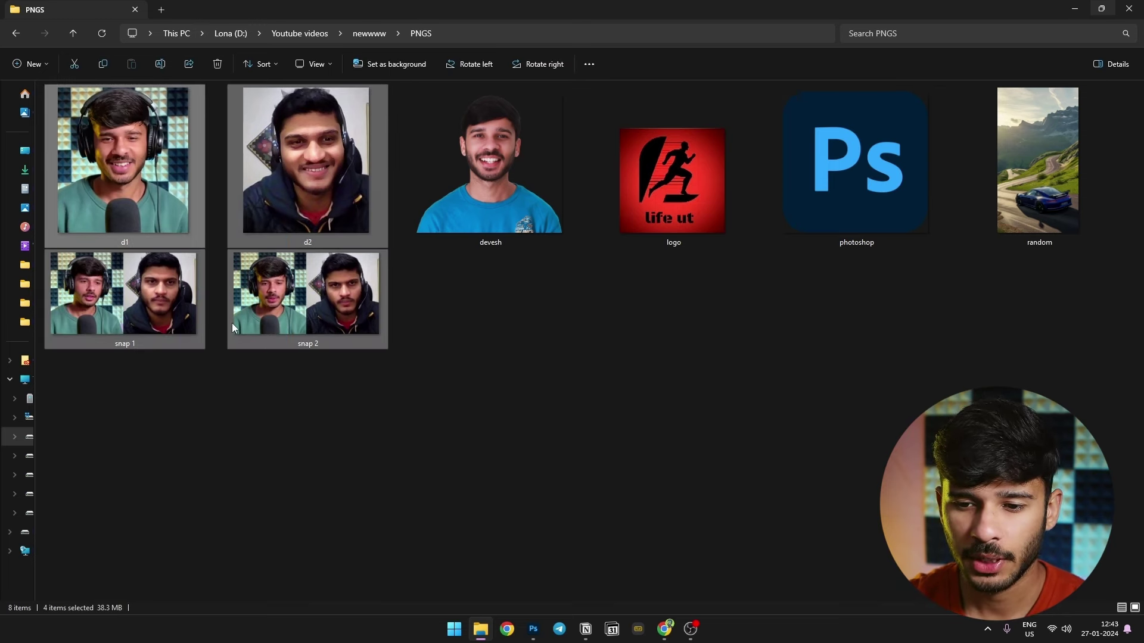
pyautogui.click(297, 439)
pyautogui.click(82, 207)
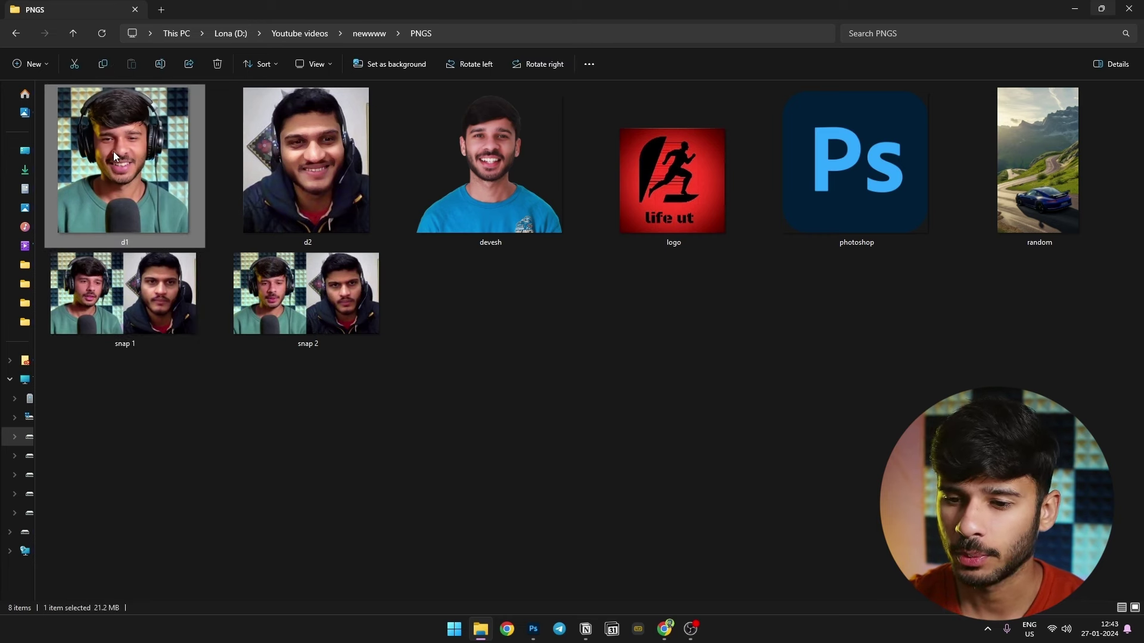
pyautogui.click(292, 170)
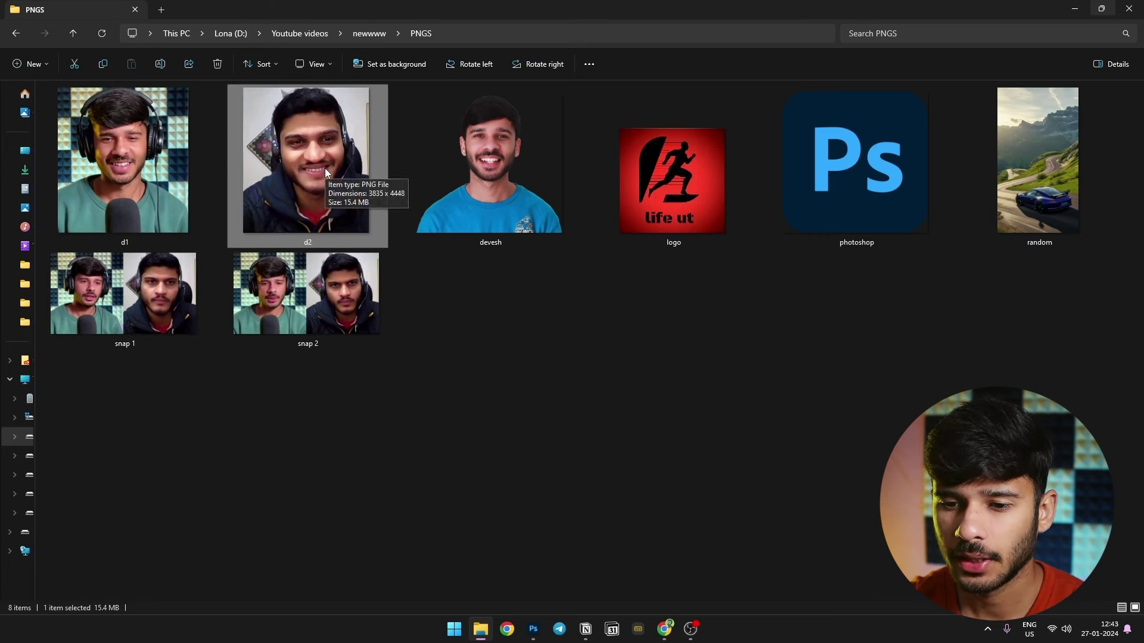
pyautogui.click(206, 407)
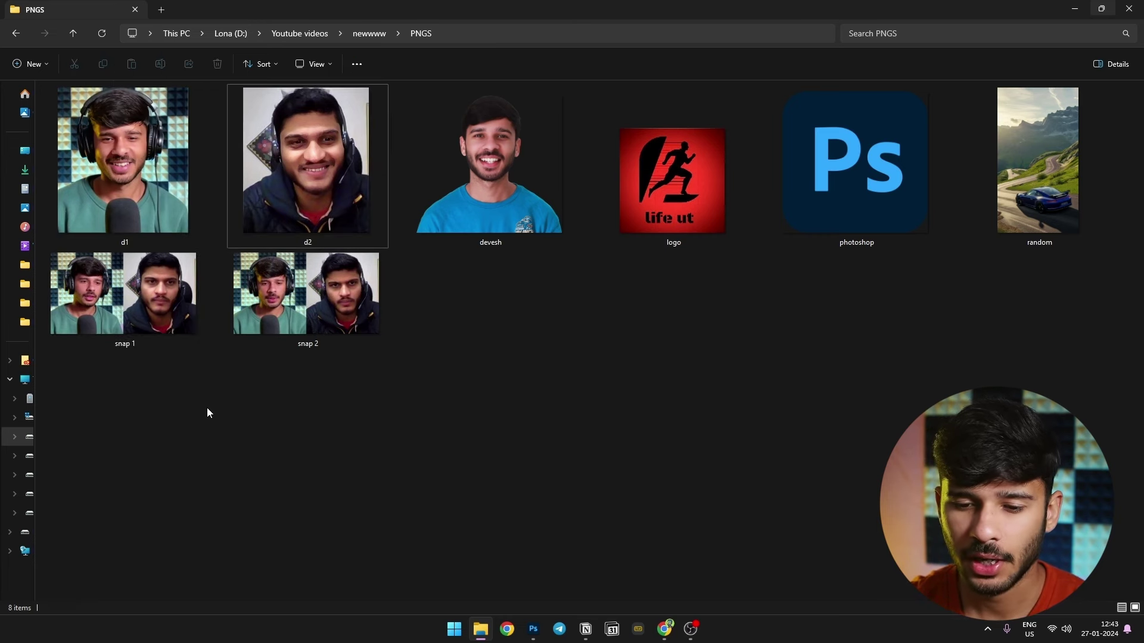
pyautogui.click(139, 311)
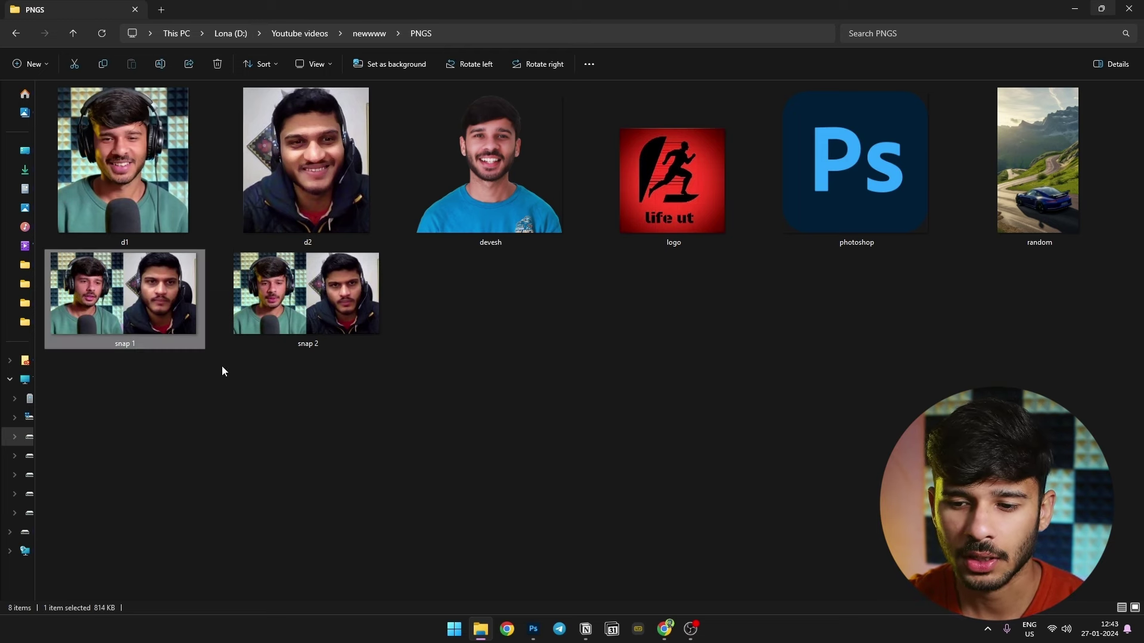
pyautogui.click(298, 310)
pyautogui.click(426, 436)
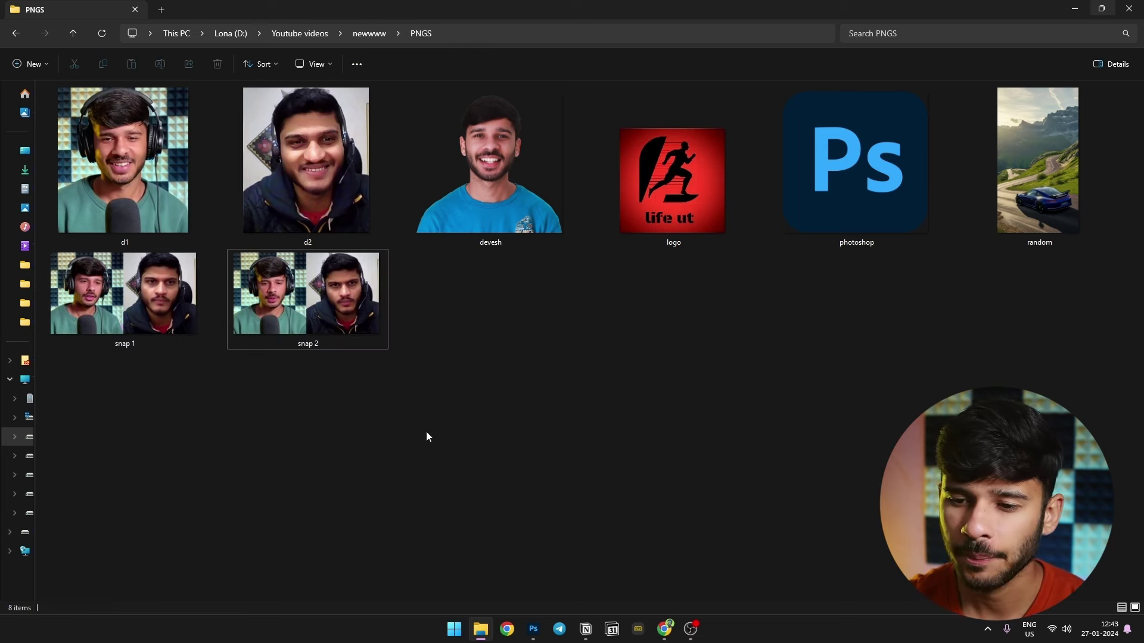
# - Preview the cut-out portrait in the blue shirt at full size and close it again
pyautogui.doubleClick(493, 203)
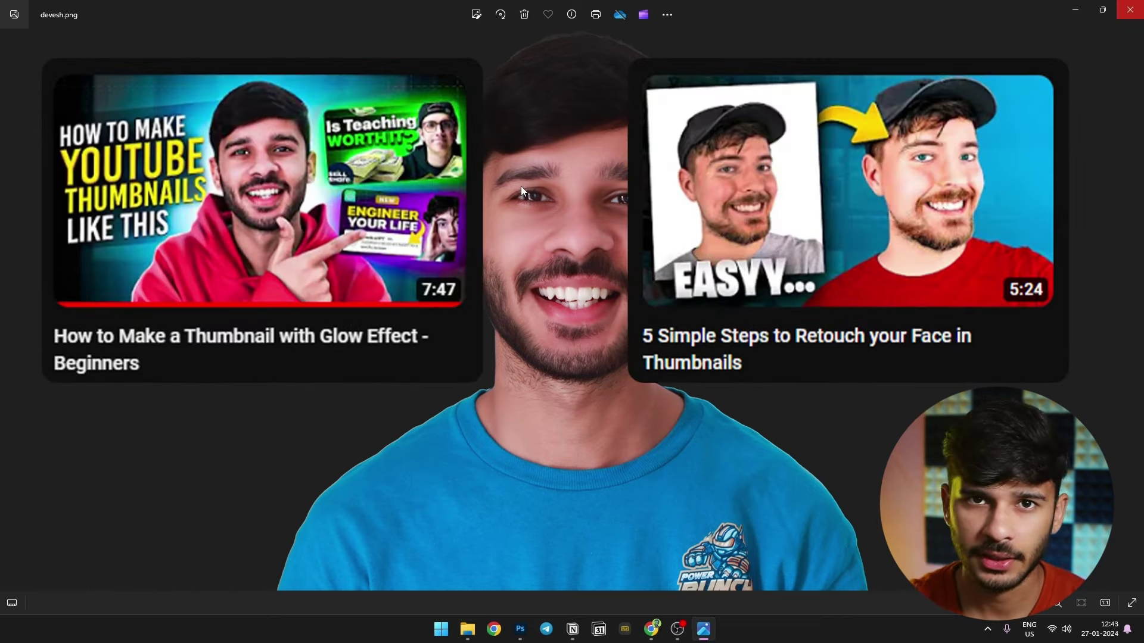
pyautogui.hotkey('alt', 'F4')
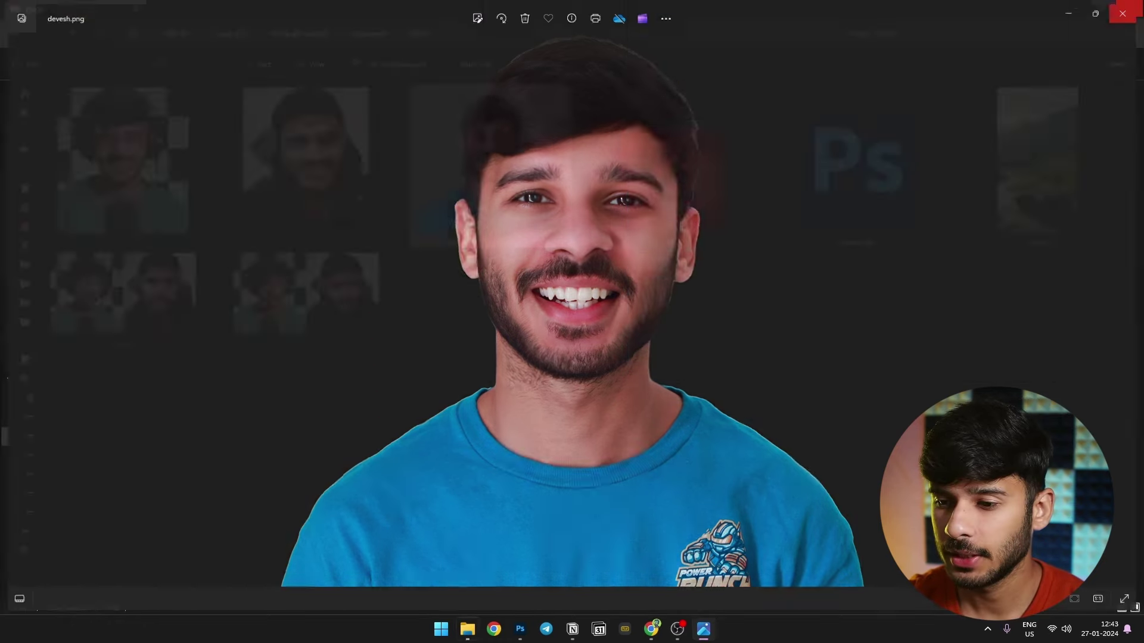
pyautogui.click(691, 345)
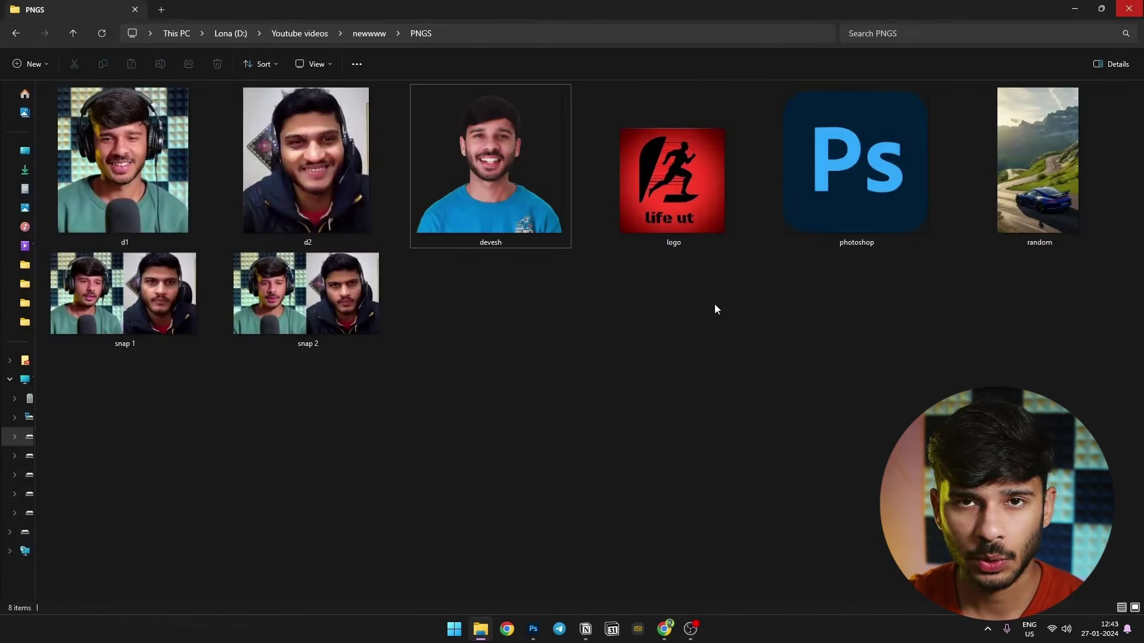
# - Review the logo, photoshop and random images in the PNGS folder
pyautogui.moveTo(713, 304); pyautogui.dragTo(670, 204)
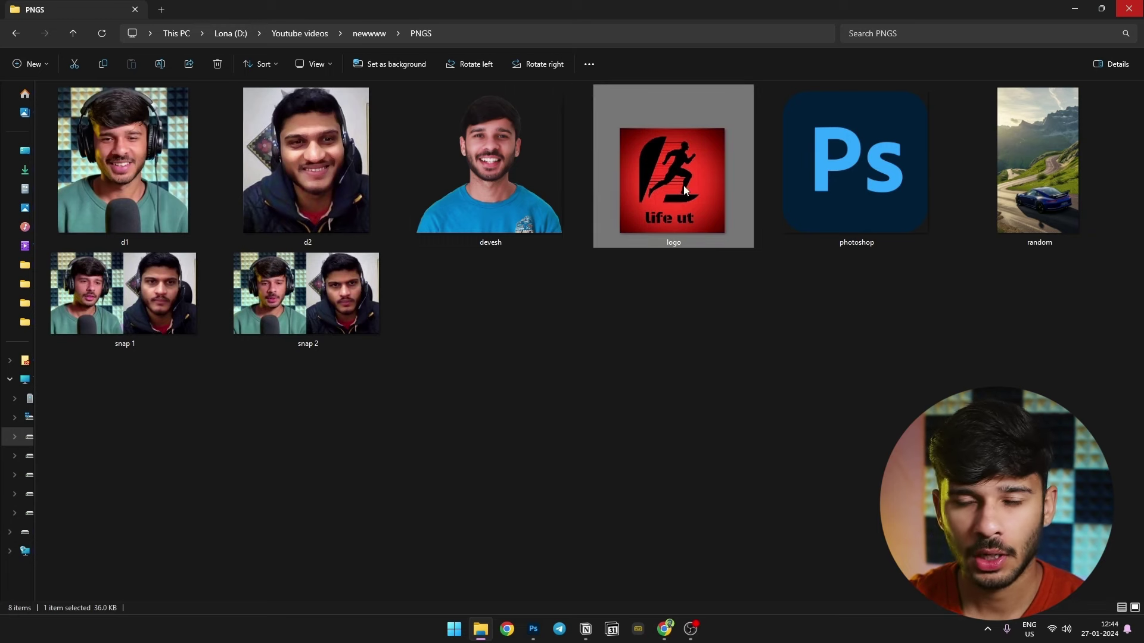
pyautogui.click(728, 309)
pyautogui.moveTo(890, 268); pyautogui.dragTo(835, 189)
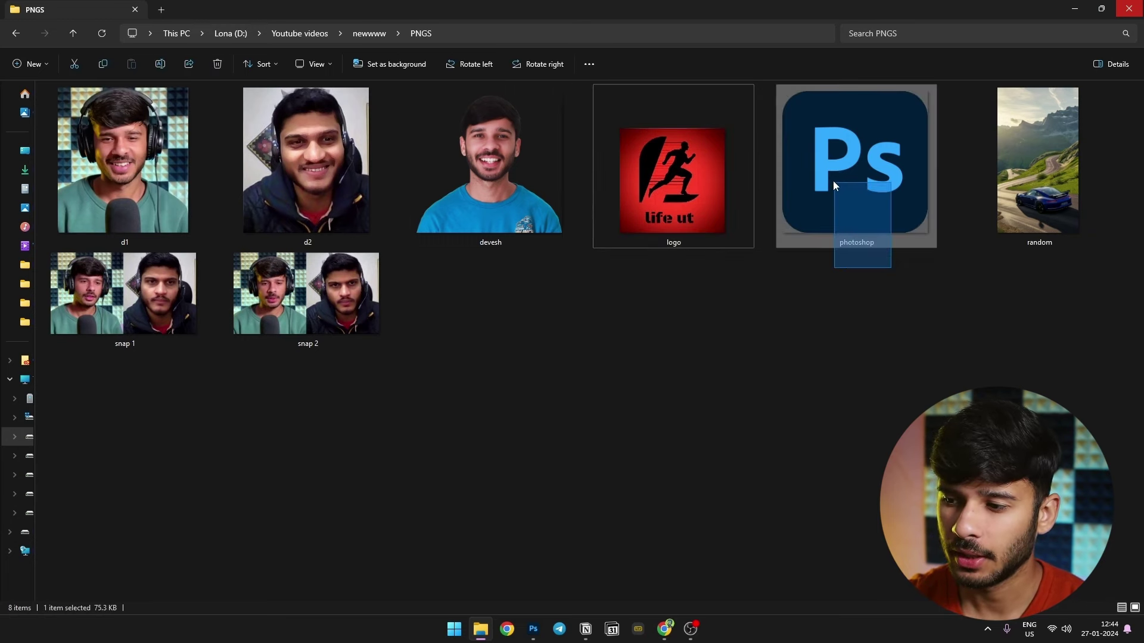
pyautogui.moveTo(1123, 271); pyautogui.dragTo(1084, 156)
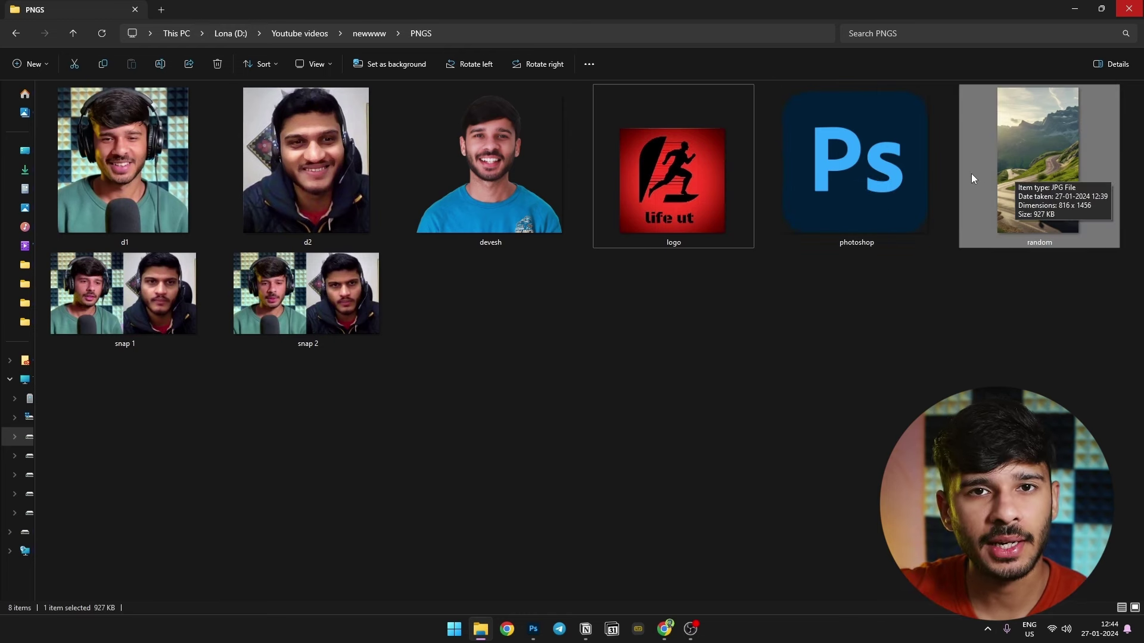
pyautogui.click(1018, 368)
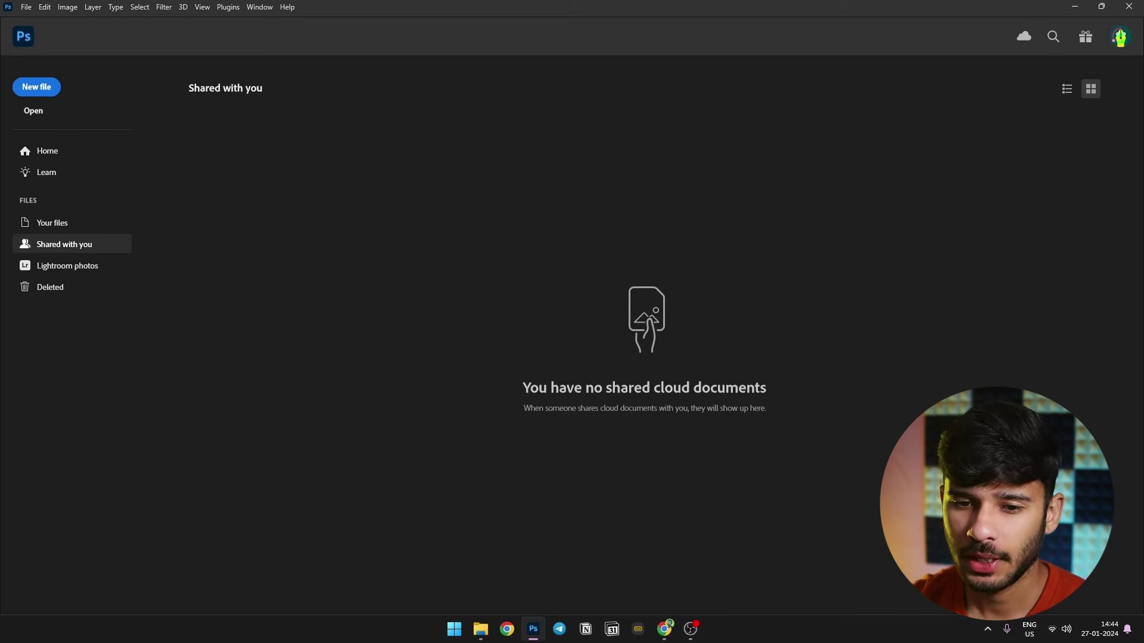
# - Create a new document from the Saved 1 preset, 1920 x 1080 px at 300 ppi
pyautogui.click(41, 87)
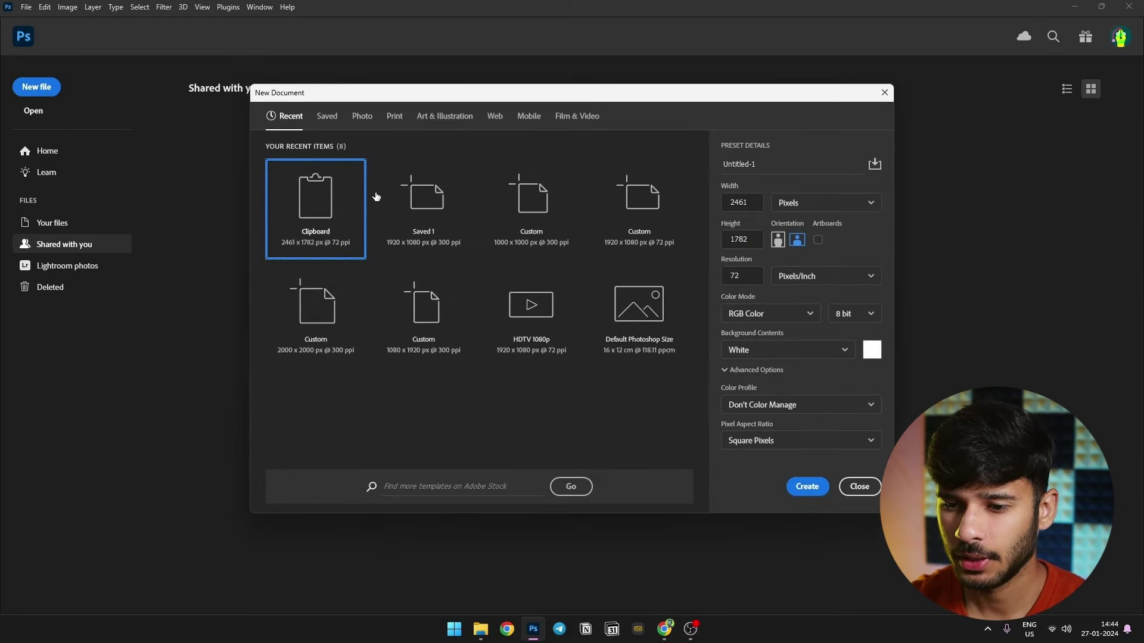
pyautogui.click(414, 196)
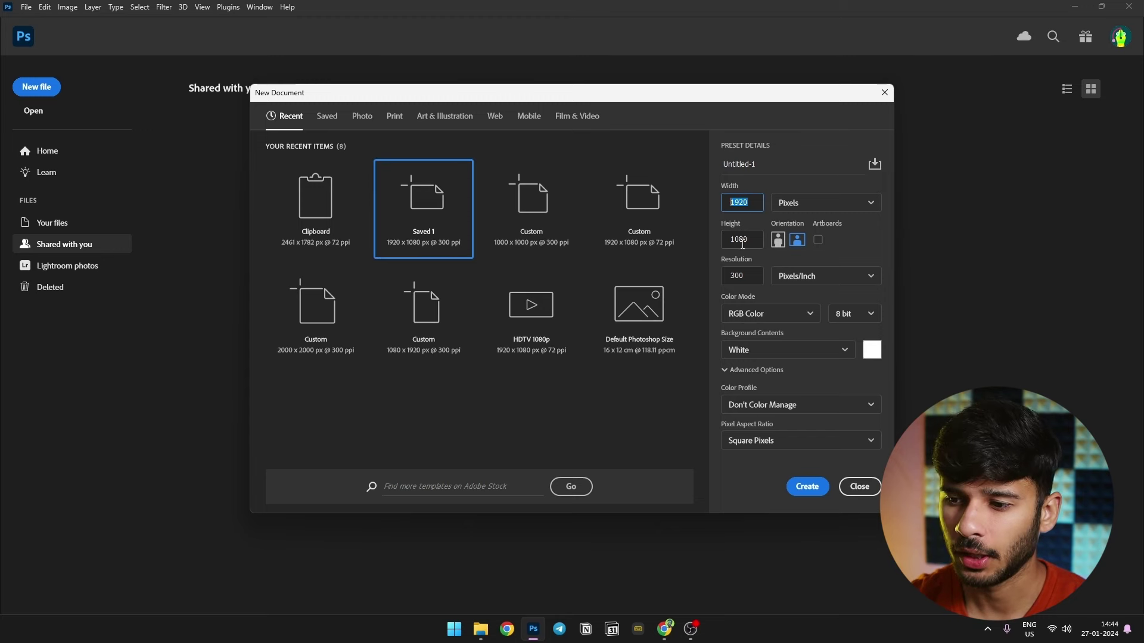
pyautogui.click(751, 278)
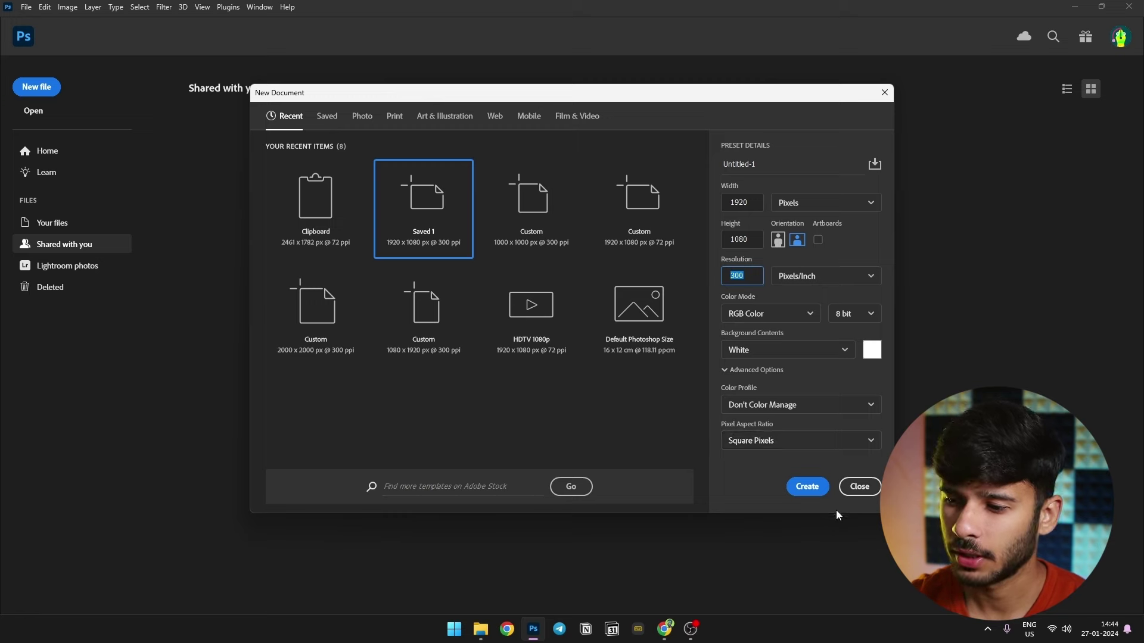
pyautogui.click(809, 485)
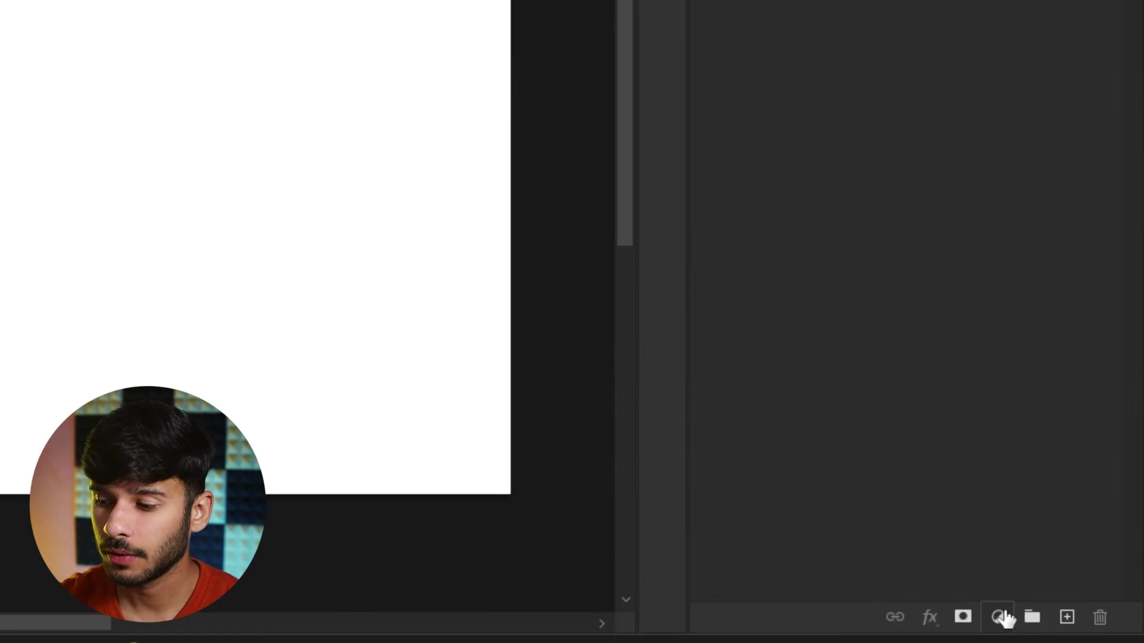
# - Add a Solid Color fill layer in purple ba00ff over the white background
pyautogui.click(999, 617)
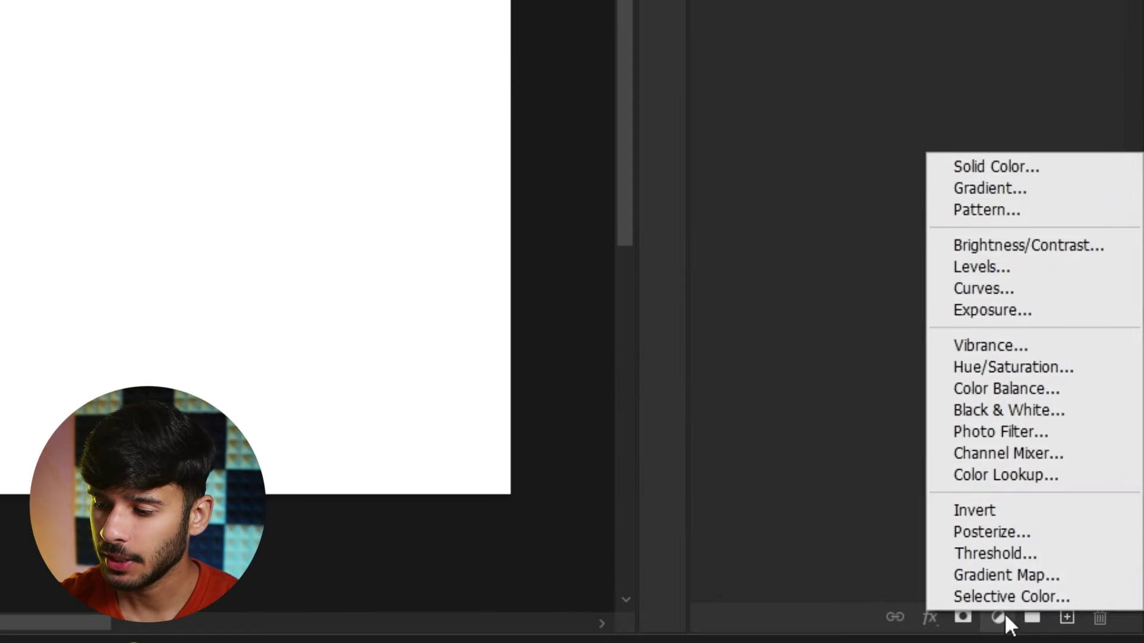
pyautogui.click(995, 166)
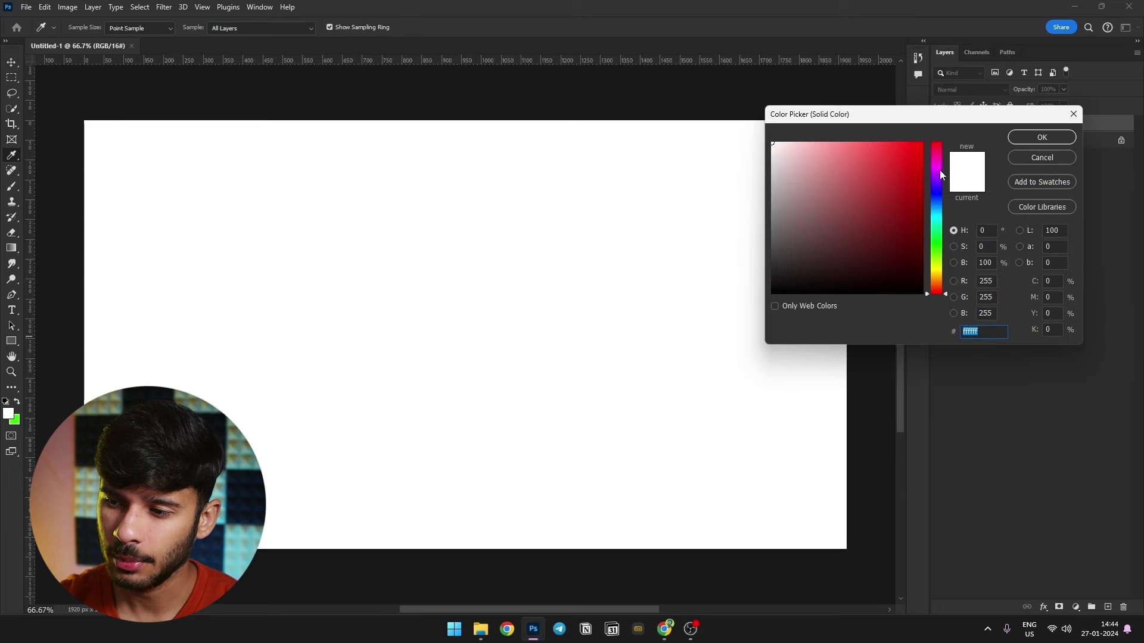
pyautogui.click(938, 174)
pyautogui.click(922, 143)
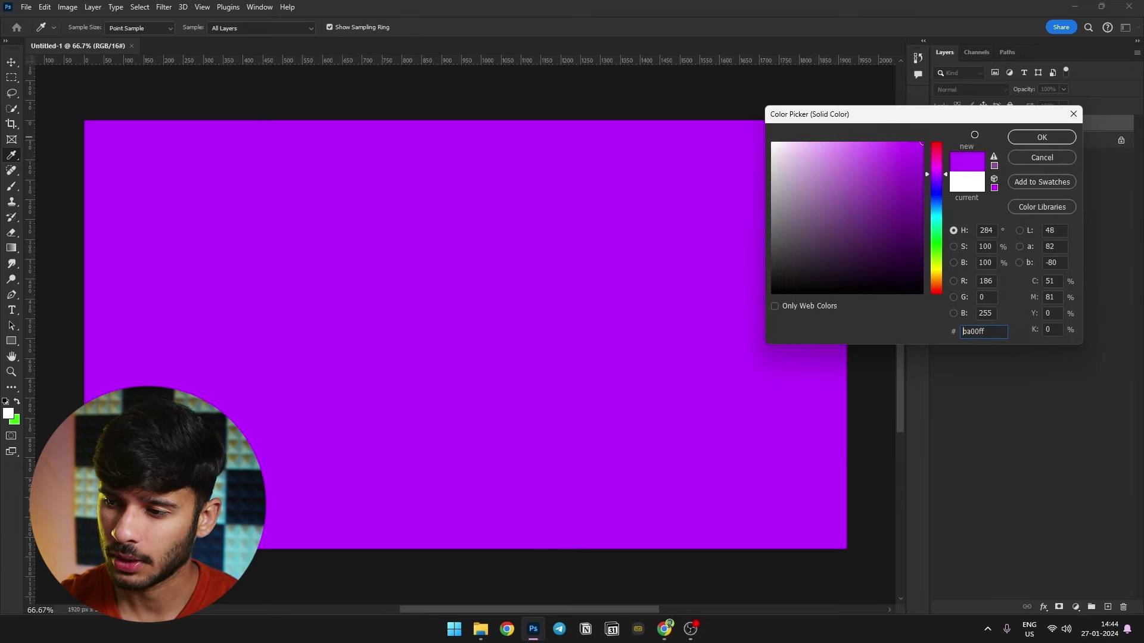
pyautogui.click(1039, 138)
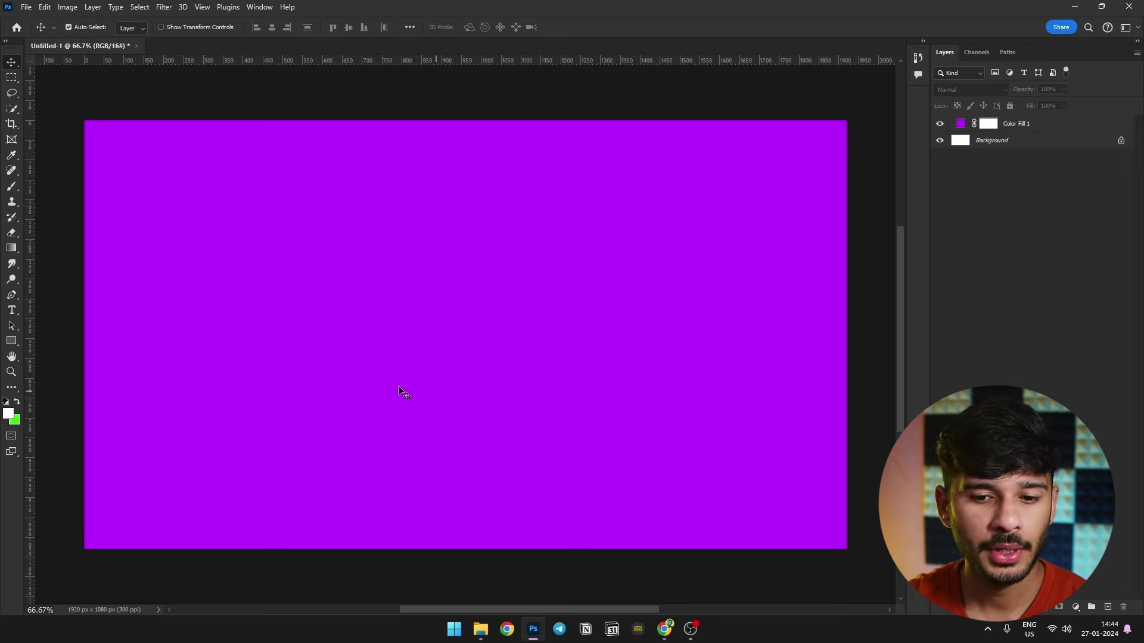
# - Set the Rectangle tool's shape fill to the yellow-orange colour ffba00
pyautogui.click(12, 340)
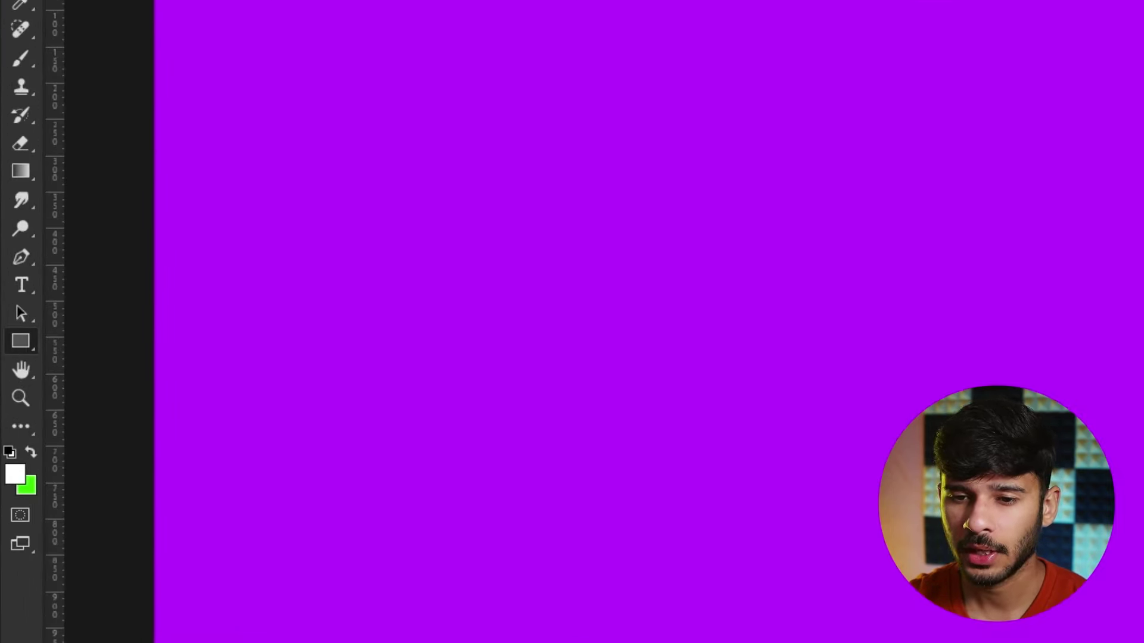
pyautogui.click(243, 49)
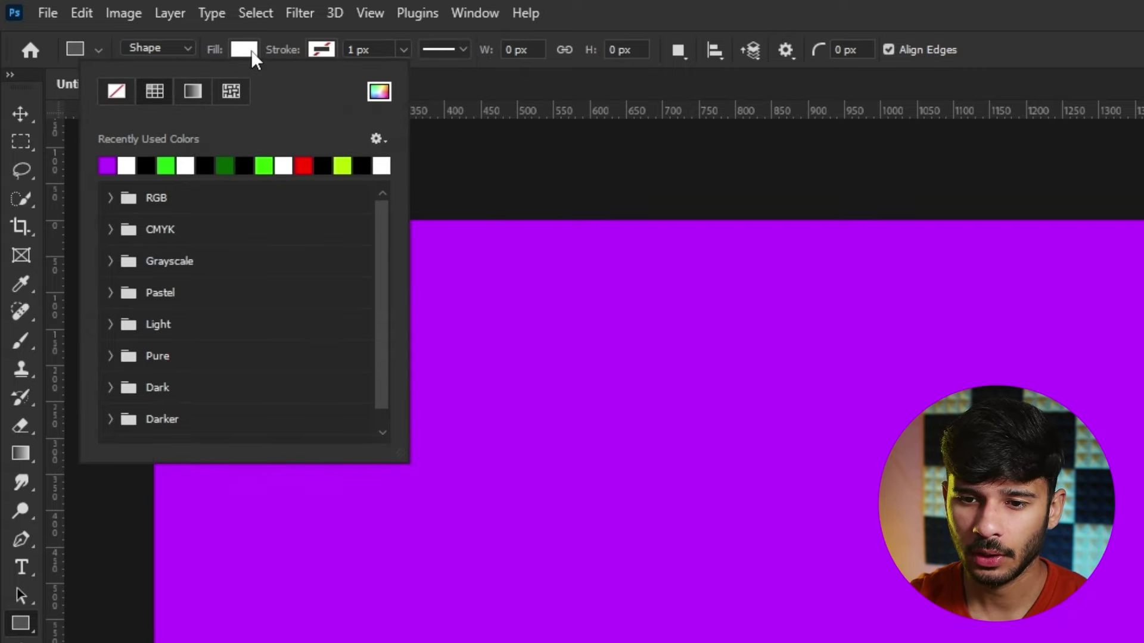
pyautogui.click(379, 91)
pyautogui.click(937, 271)
pyautogui.moveTo(937, 274); pyautogui.dragTo(937, 278)
pyautogui.click(920, 145)
pyautogui.click(1041, 137)
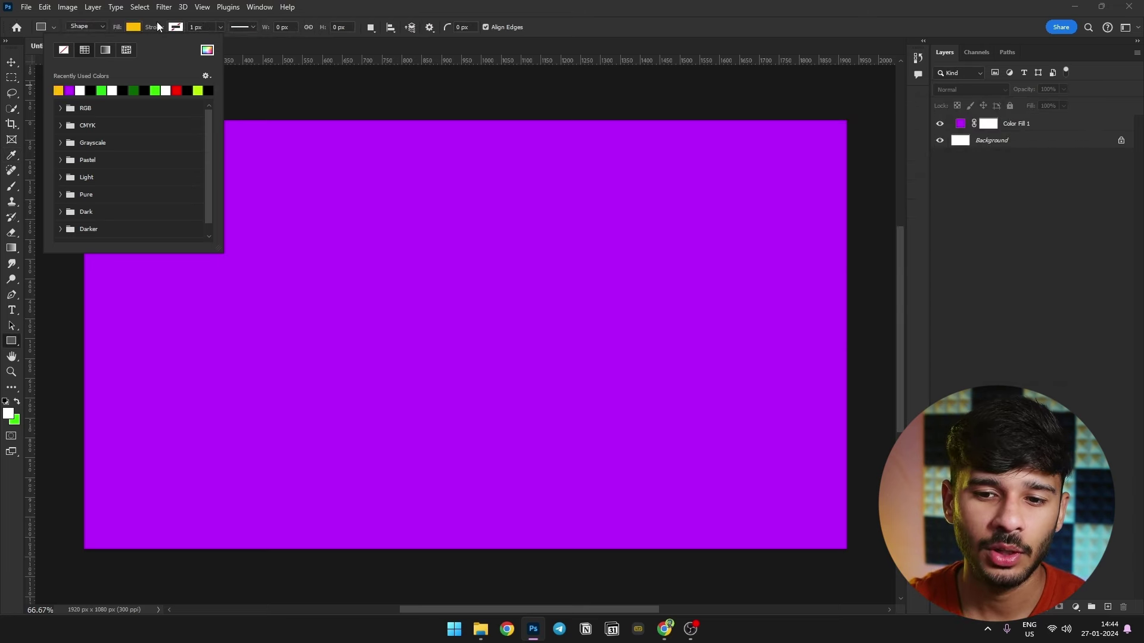
pyautogui.click(135, 27)
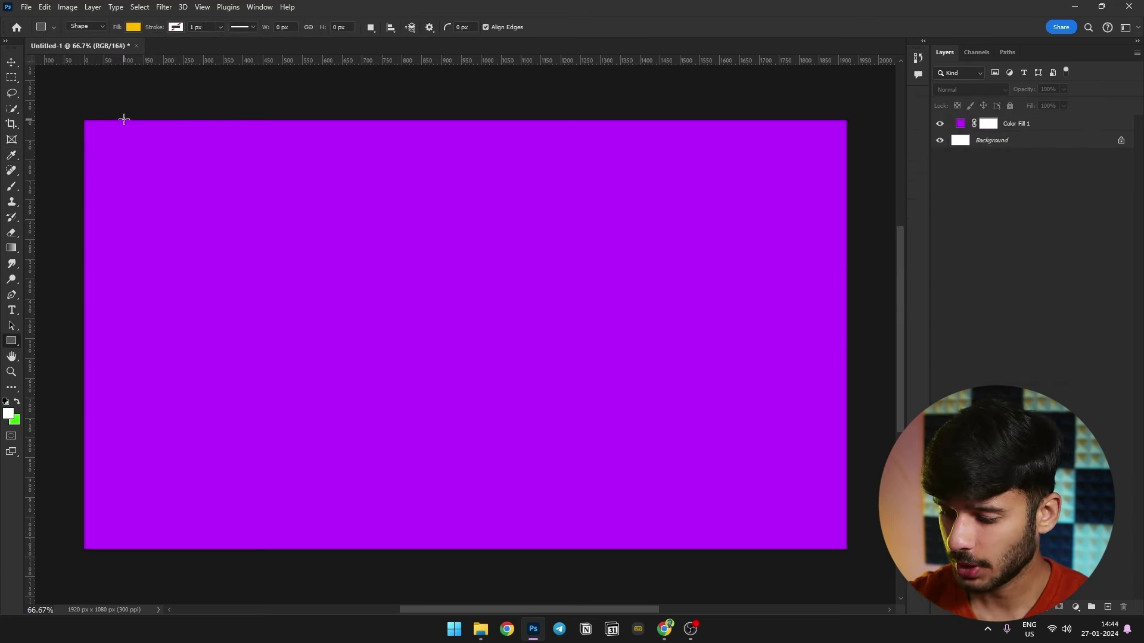
# - Draw a rectangle about 542 x 1172 px spanning the canvas height and move it closer to the canvas's left edge
pyautogui.moveTo(186, 253); pyautogui.dragTo(313, 493)
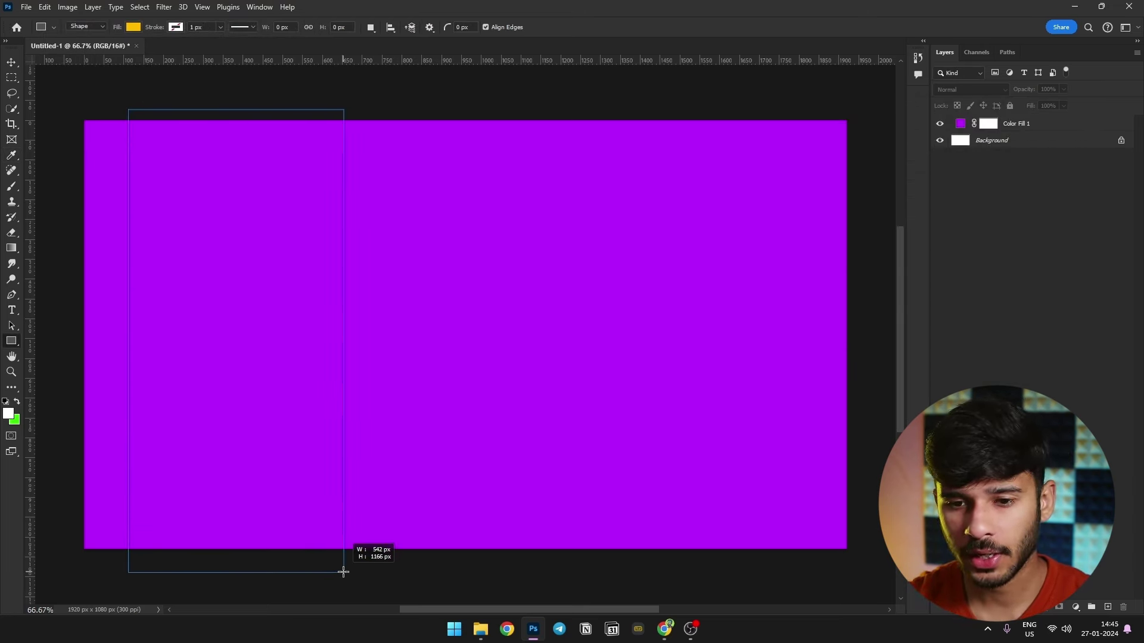
pyautogui.moveTo(343, 575); pyautogui.dragTo(343, 575)
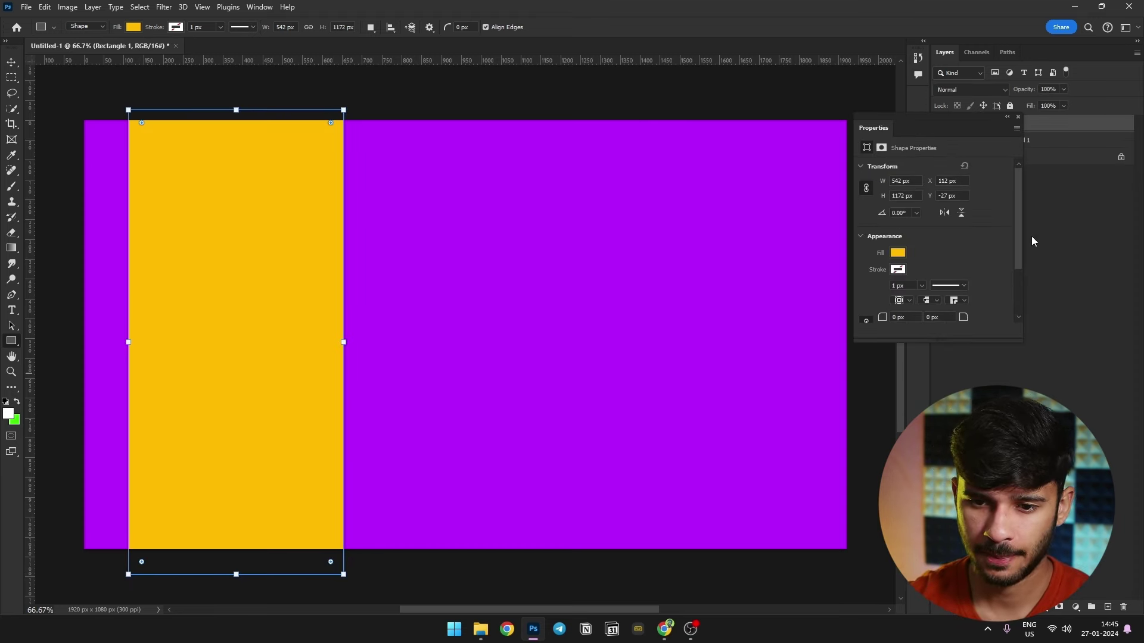
pyautogui.click(1019, 116)
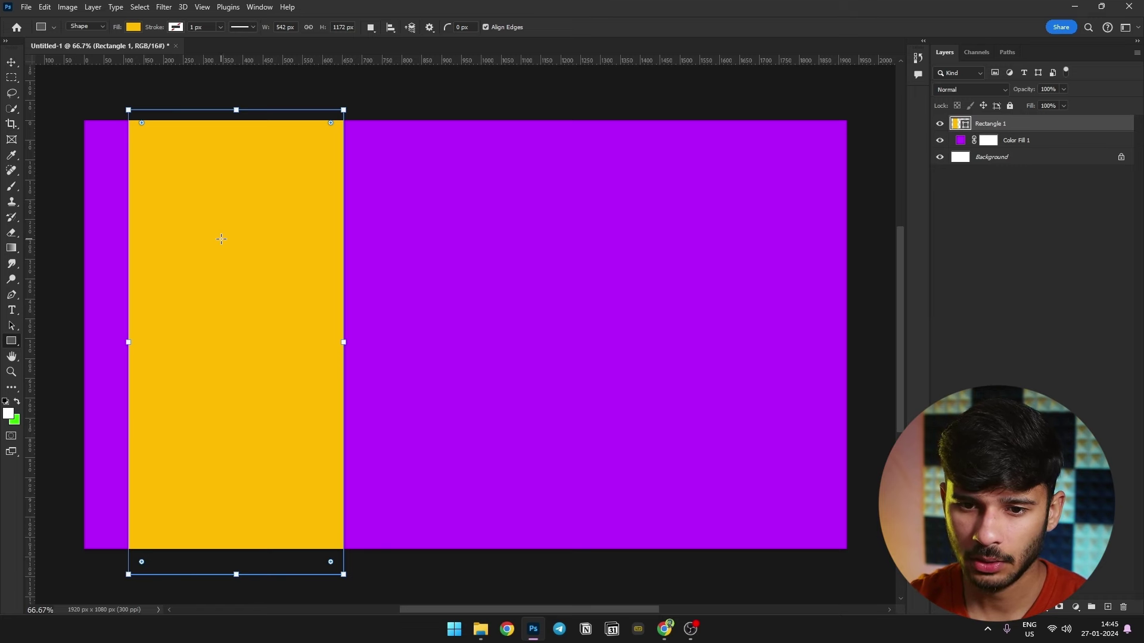
pyautogui.click(9, 64)
pyautogui.moveTo(237, 261); pyautogui.dragTo(211, 264)
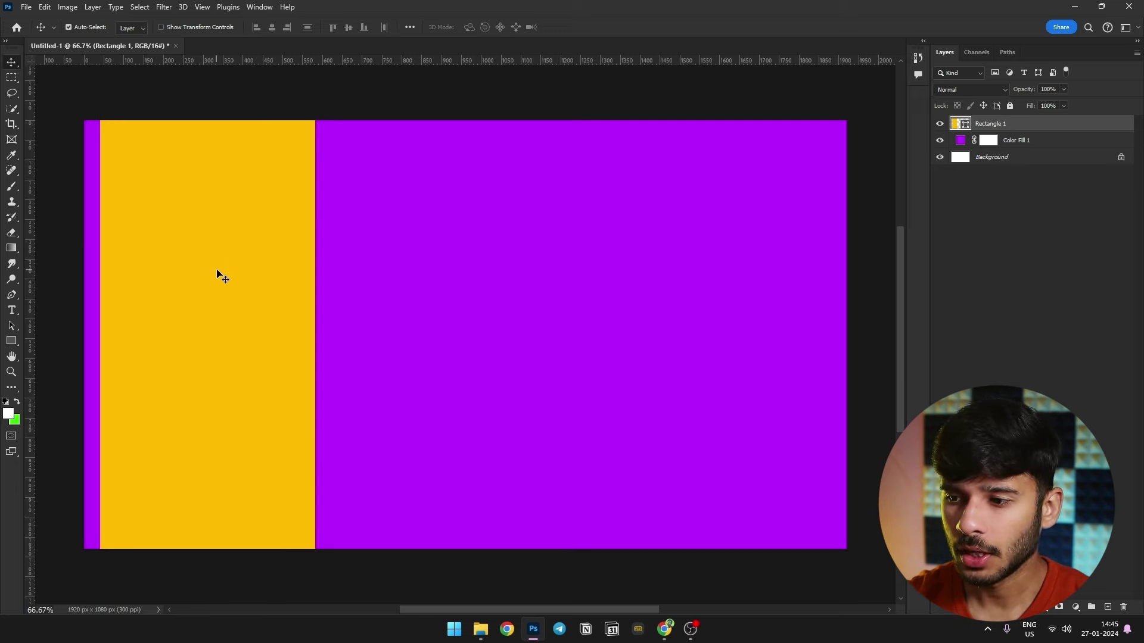
# - Duplicate the yellow rectangle layer and recolour the original Rectangle 1 underneath to white ffffff
pyautogui.hotkey('ctrl', 'j')
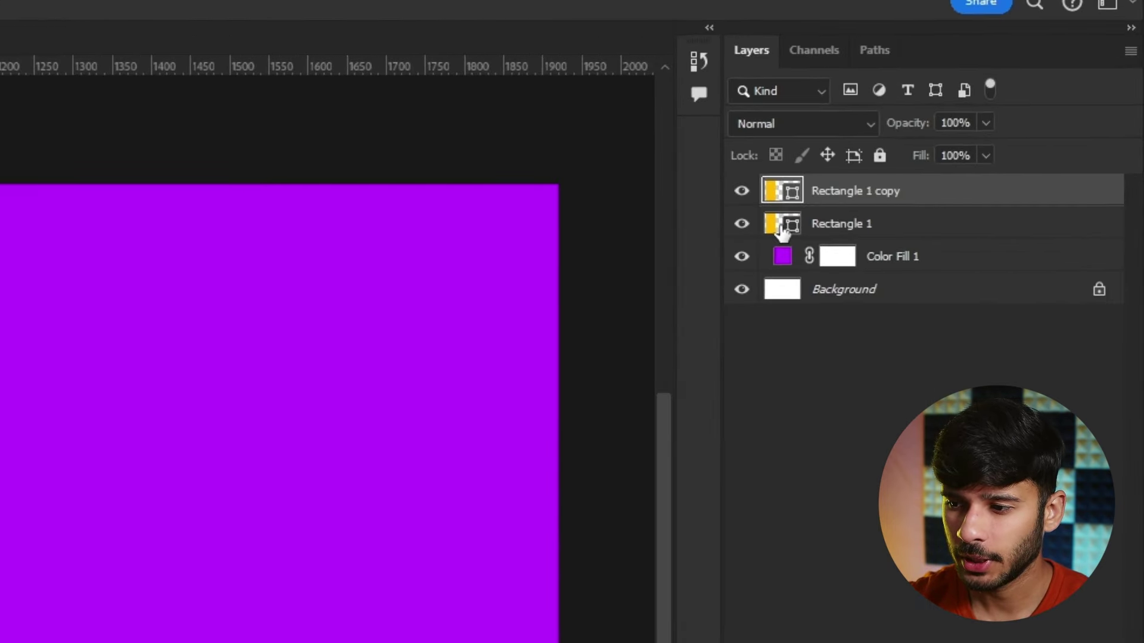
pyautogui.doubleClick(959, 141)
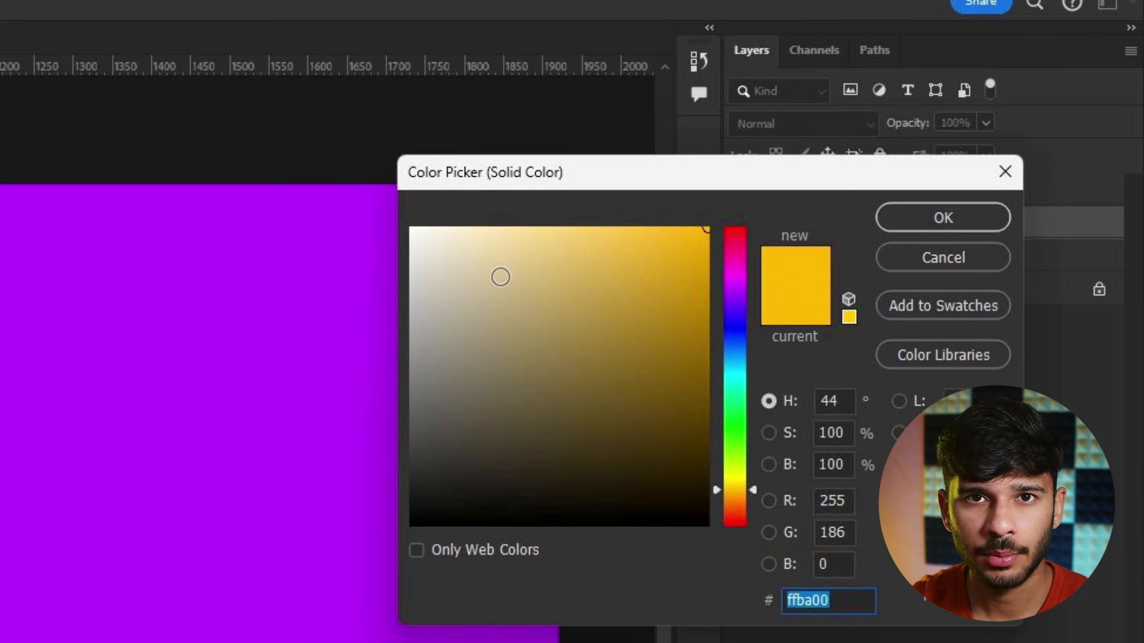
pyautogui.write('ffffff')
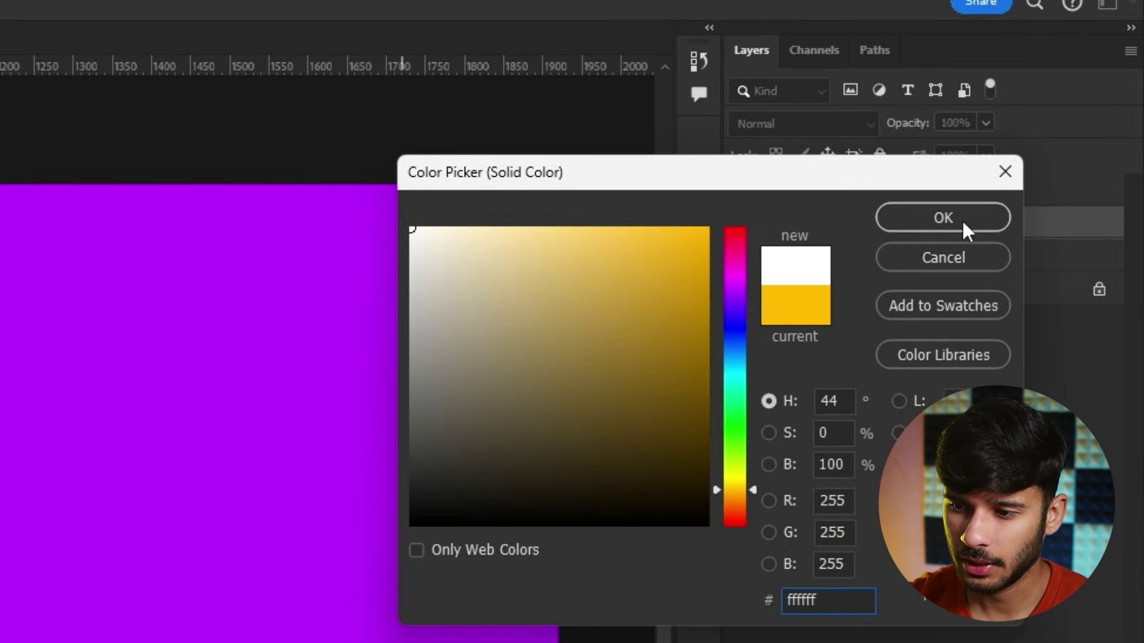
pyautogui.click(961, 219)
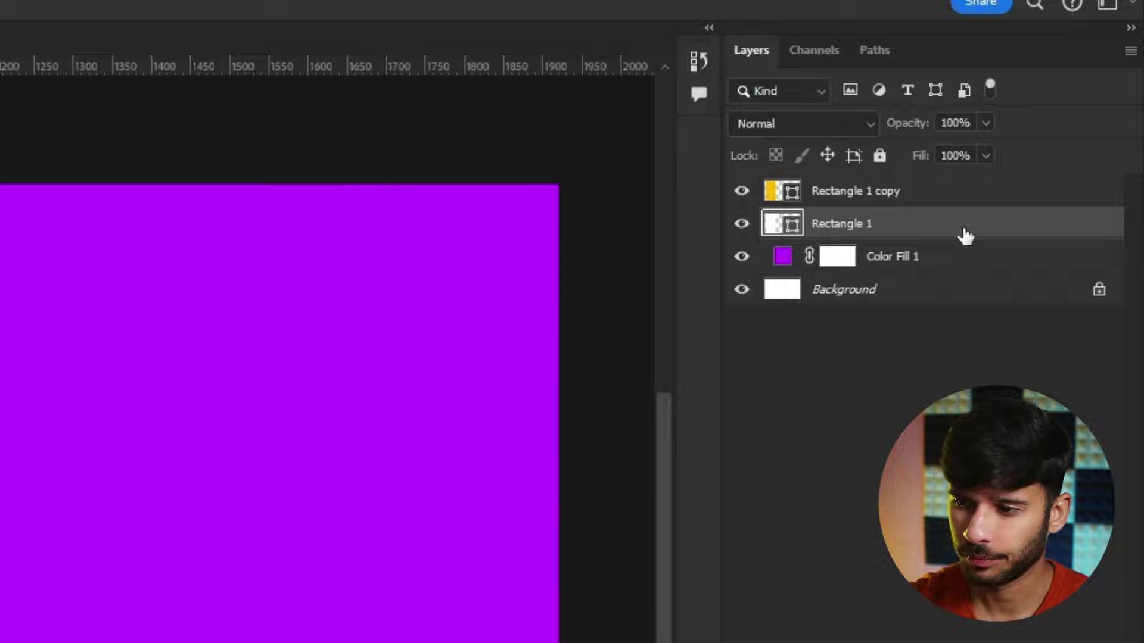
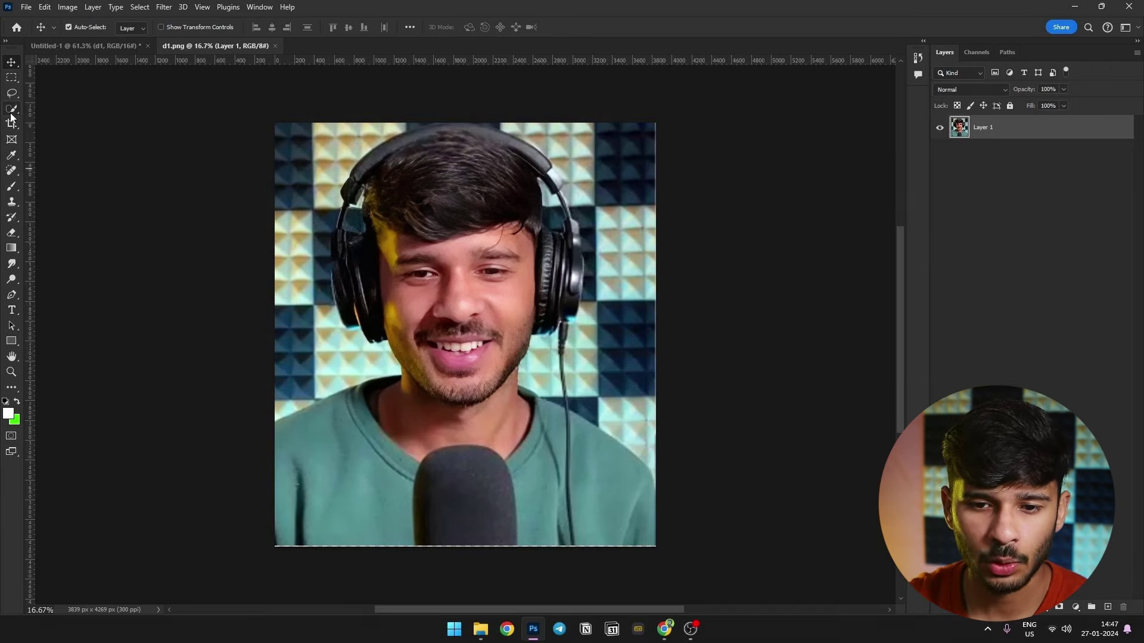
# - Select the man in d1.png using Select Subject with Cloud (Detailed results), and mask out the background behind him
pyautogui.click(11, 113)
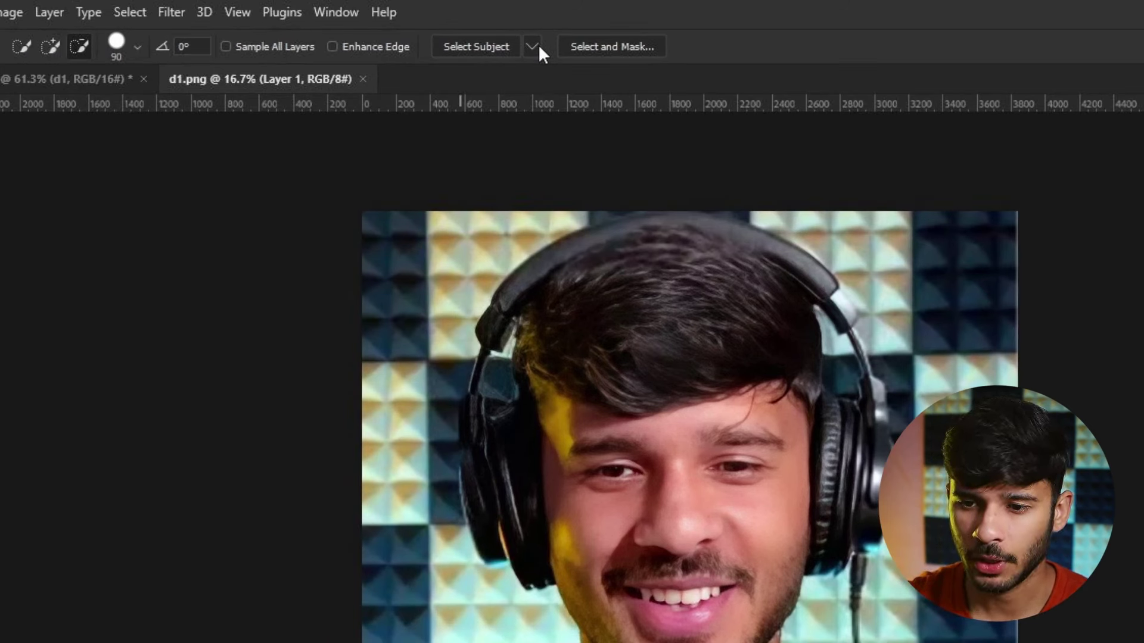
pyautogui.click(539, 47)
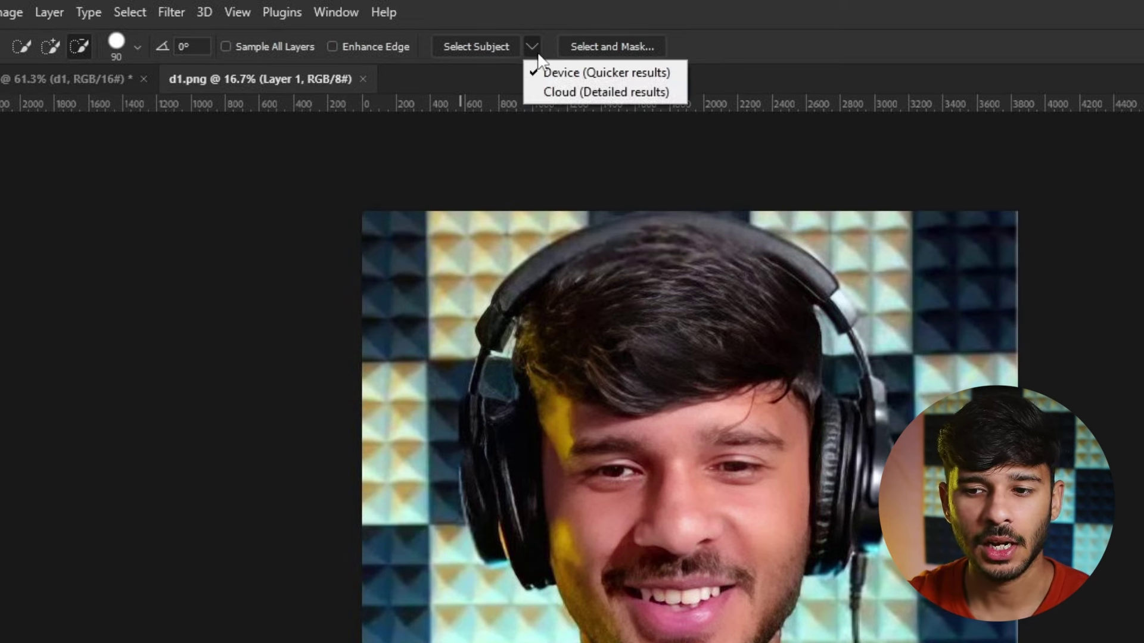
pyautogui.click(558, 92)
pyautogui.click(484, 46)
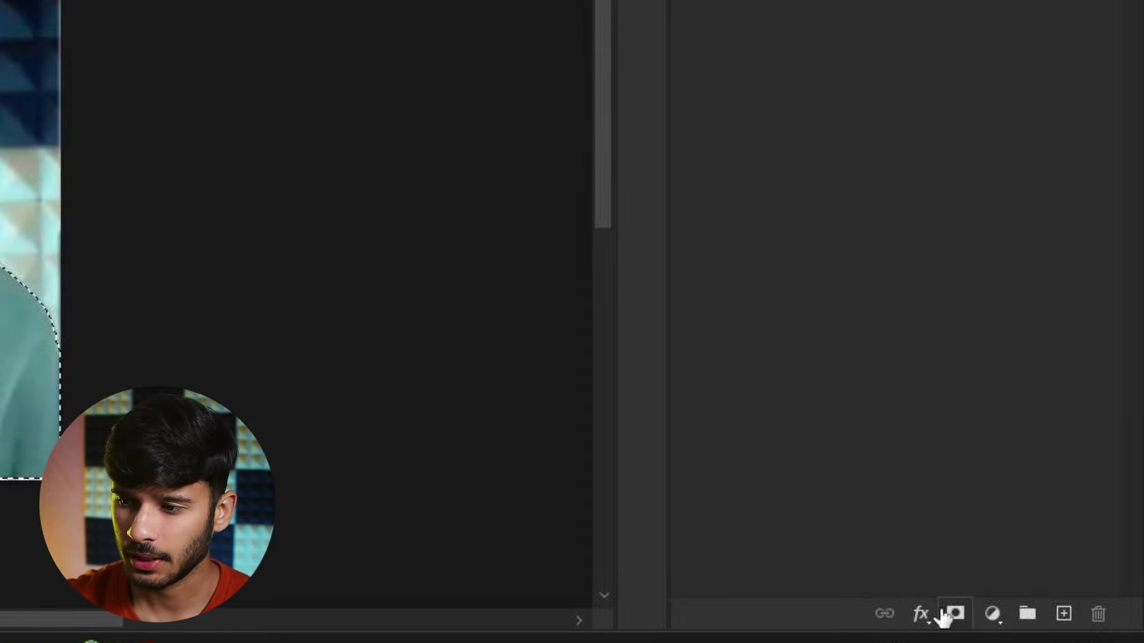
pyautogui.click(947, 613)
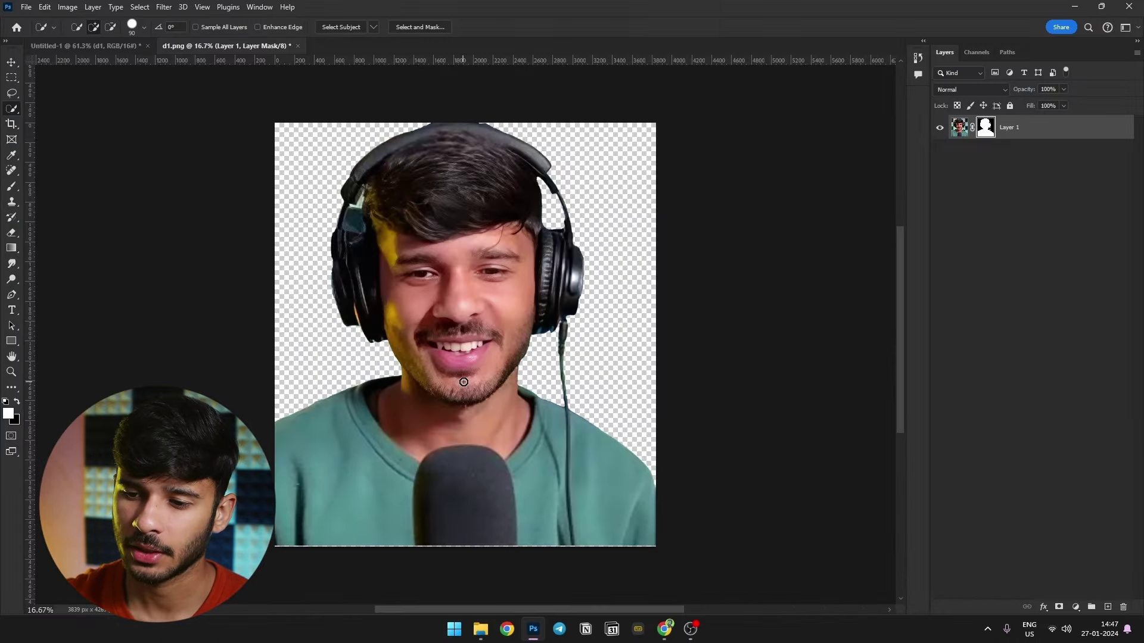
# - Save the masked d1.png and close its document
pyautogui.click(11, 63)
pyautogui.hotkey('ctrl', 's')
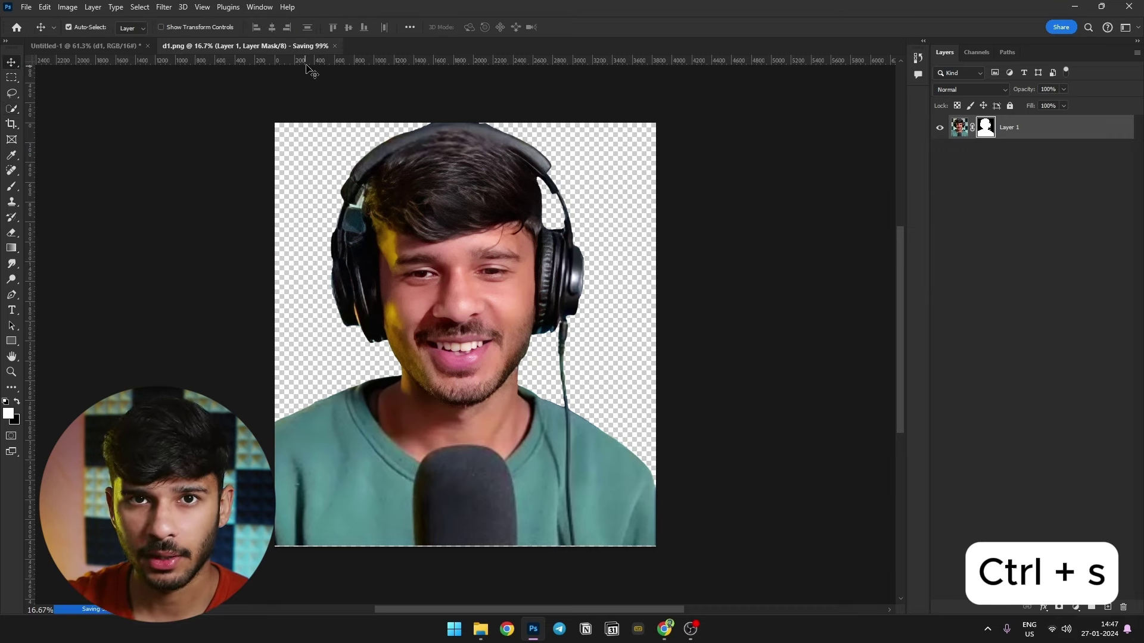
pyautogui.click(334, 46)
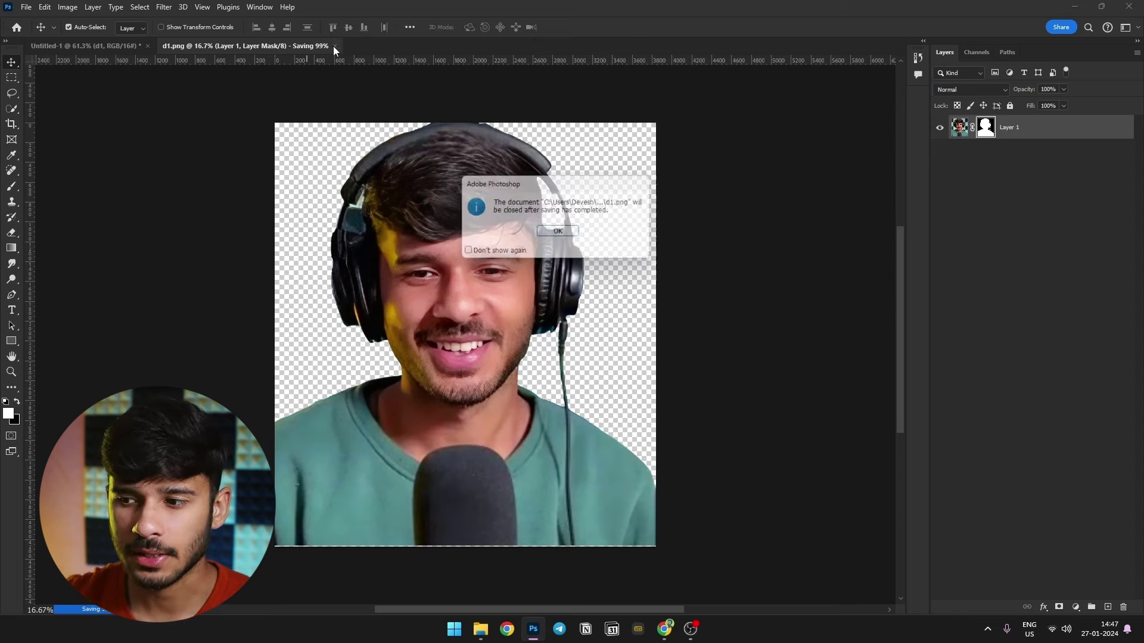
pyautogui.click(559, 232)
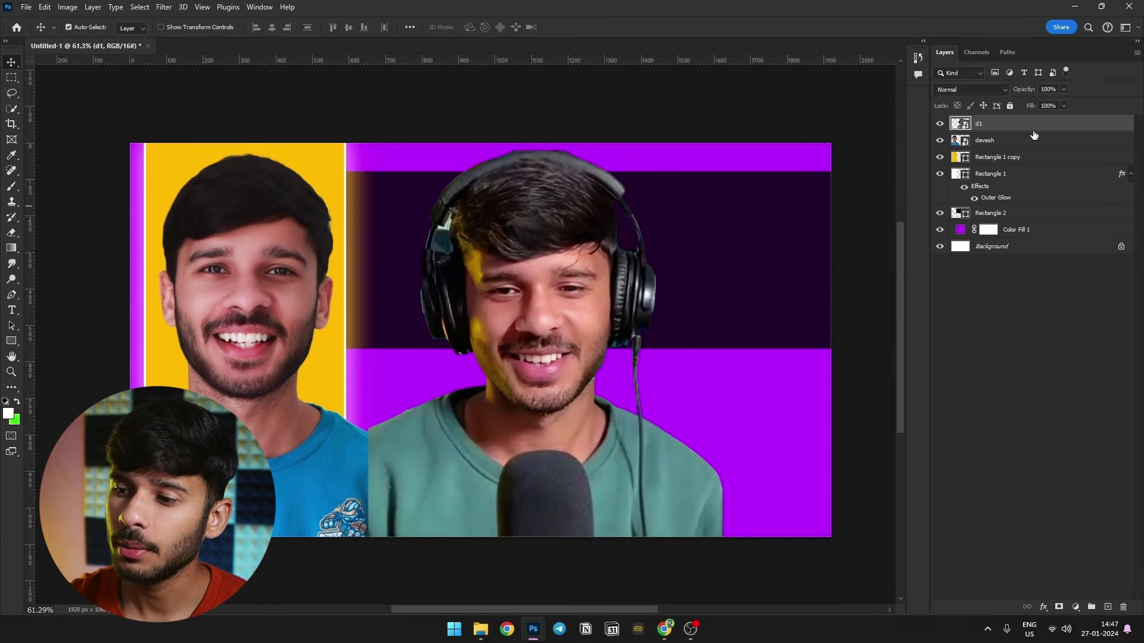
# - Move the d1 layer below the large portrait layer and shrink the d1 portrait into the canvas's lower area
pyautogui.moveTo(1004, 126); pyautogui.dragTo(1006, 146)
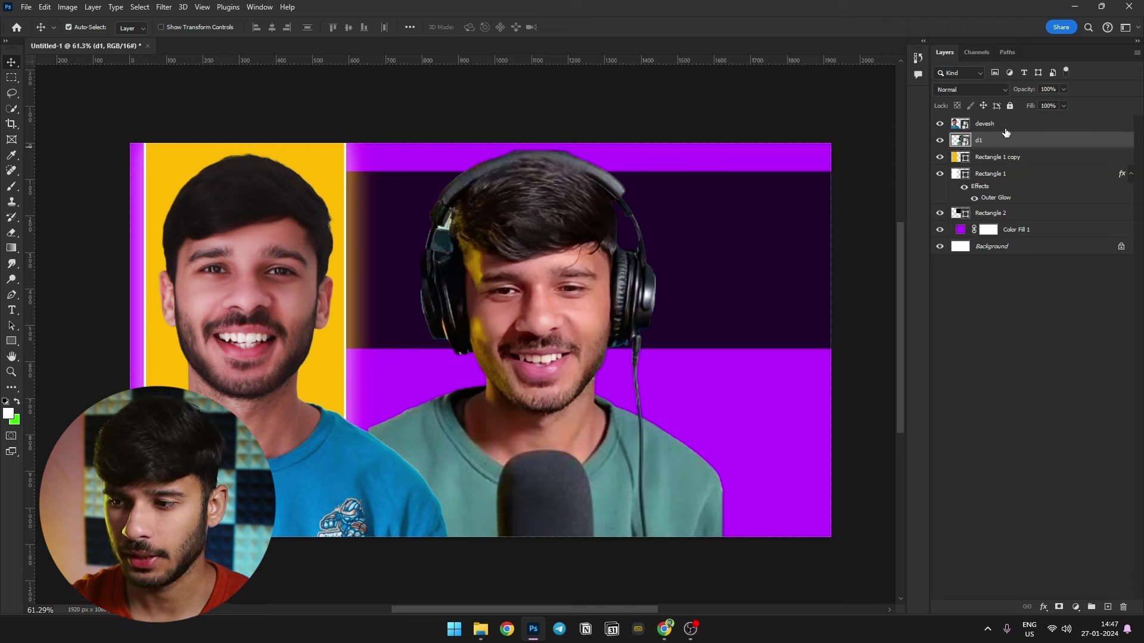
pyautogui.hotkey('ctrl', 't')
pyautogui.moveTo(721, 148); pyautogui.dragTo(685, 357)
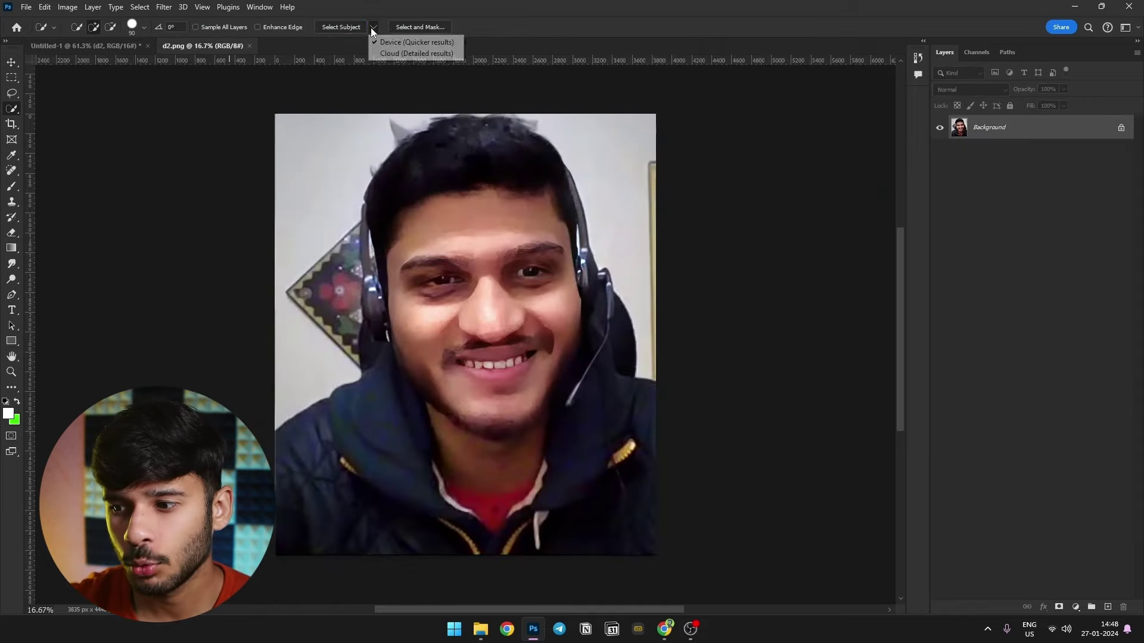
# - Cut out the subject of d2.png and place it about 564 x 654 px in the canvas's lower-right corner, layered below d1
pyautogui.click(368, 28)
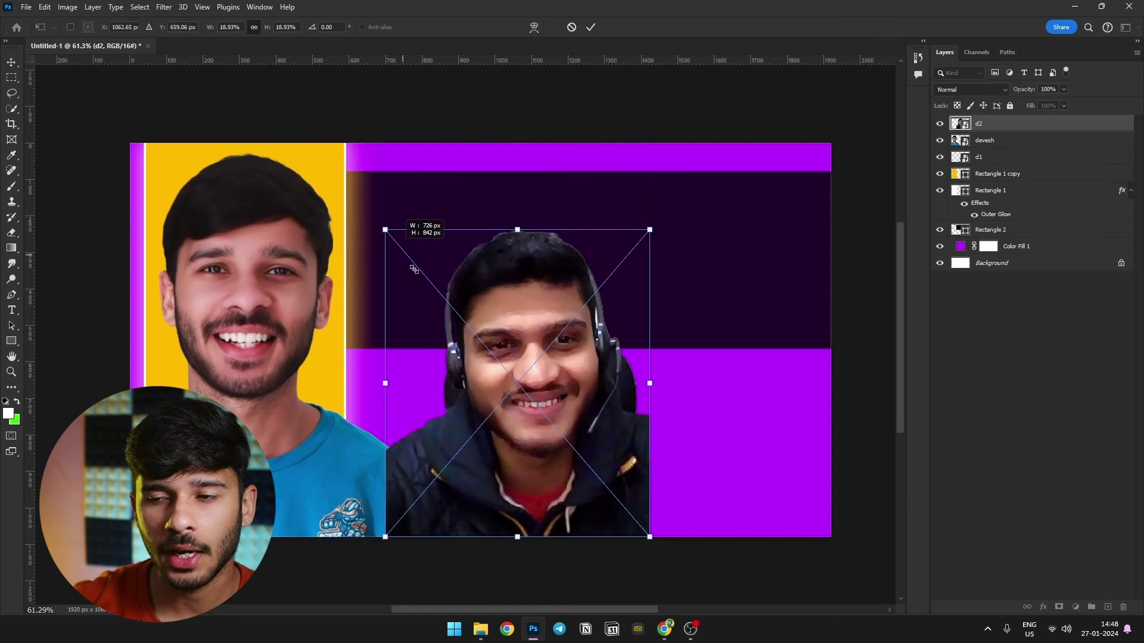
pyautogui.moveTo(414, 269); pyautogui.dragTo(820, 361)
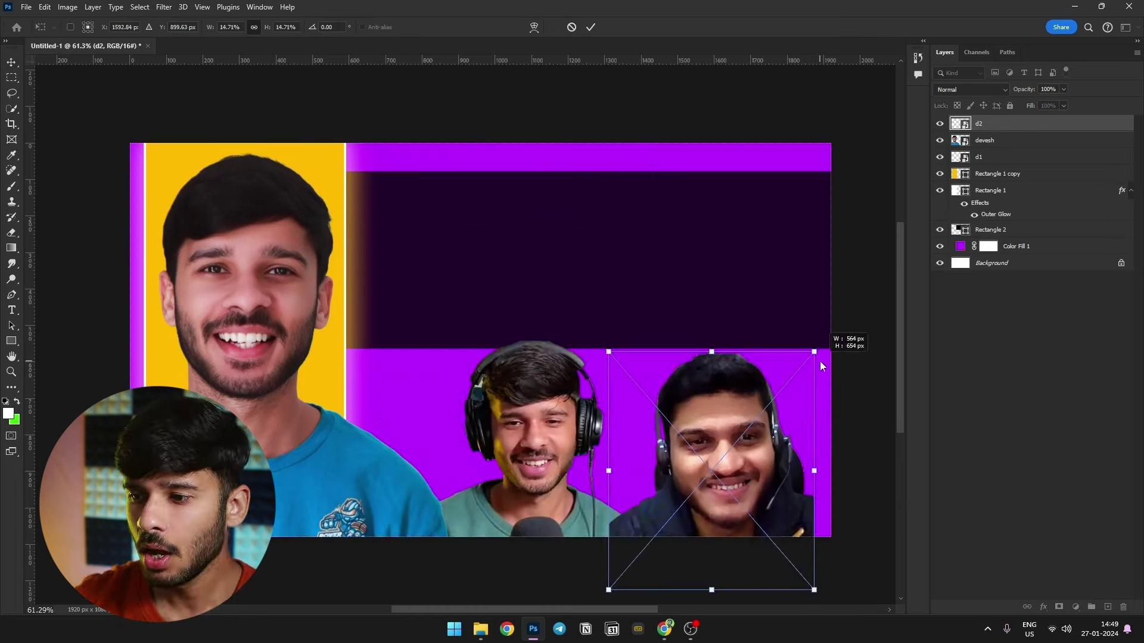
pyautogui.press('Return')
pyautogui.hotkey('ctrl', '[')
pyautogui.hotkey('ctrl', '[')
pyautogui.moveTo(768, 462); pyautogui.dragTo(769, 458)
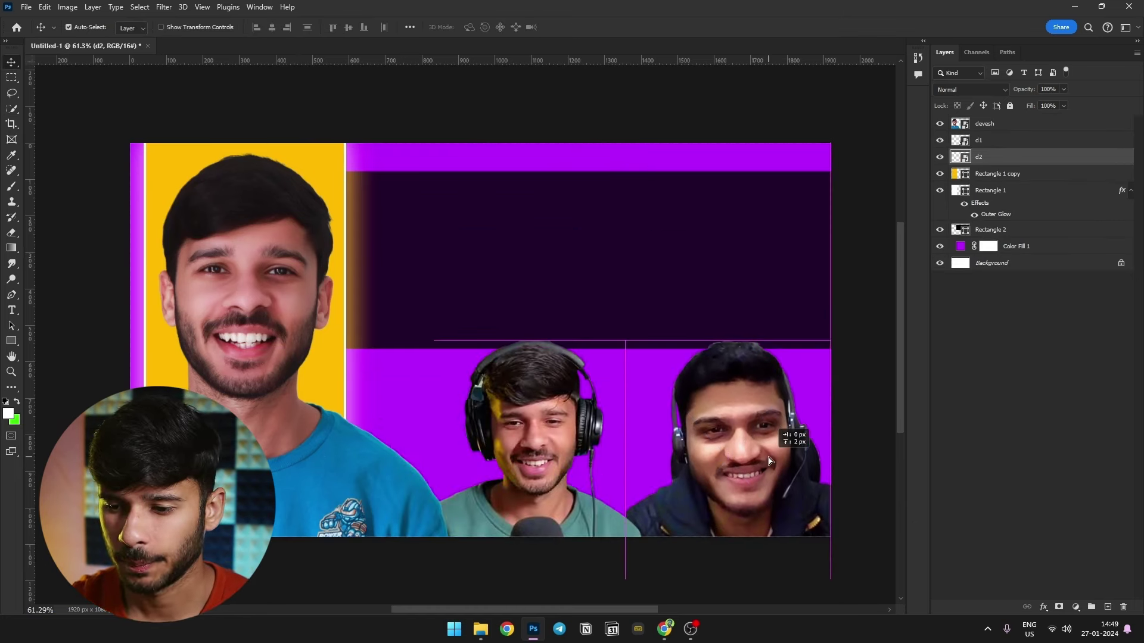
# - Group the d1 and d2 portrait layers together
pyautogui.hotkey('ctrl', '-')
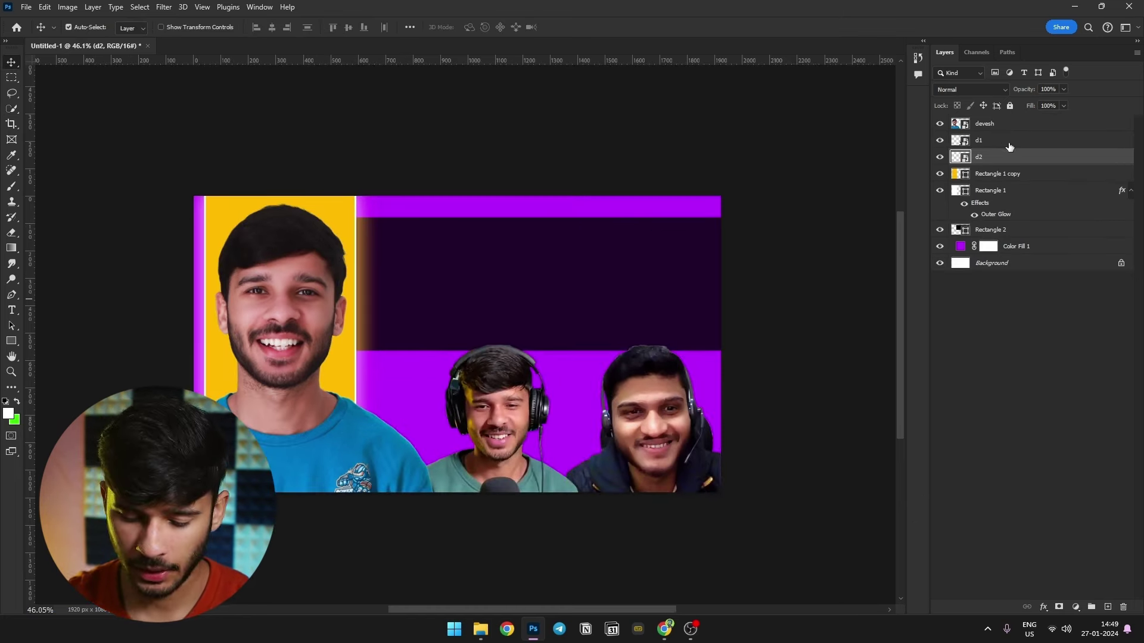
pyautogui.keyDown('shift'); pyautogui.click(1008, 141); pyautogui.keyUp('shift')
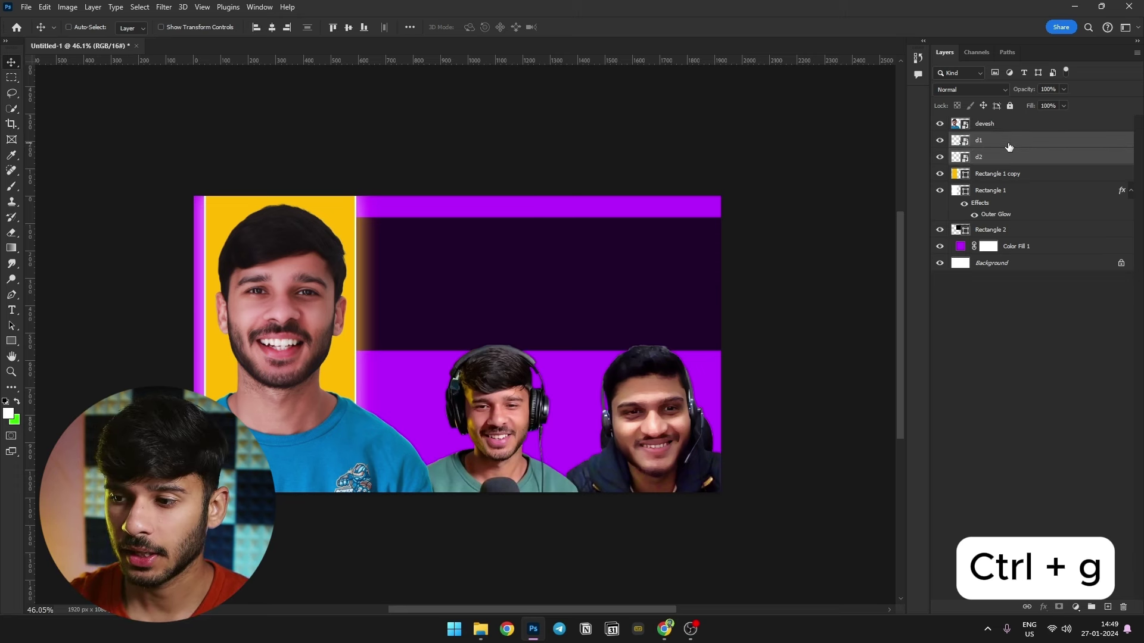
pyautogui.hotkey('ctrl', 'g')
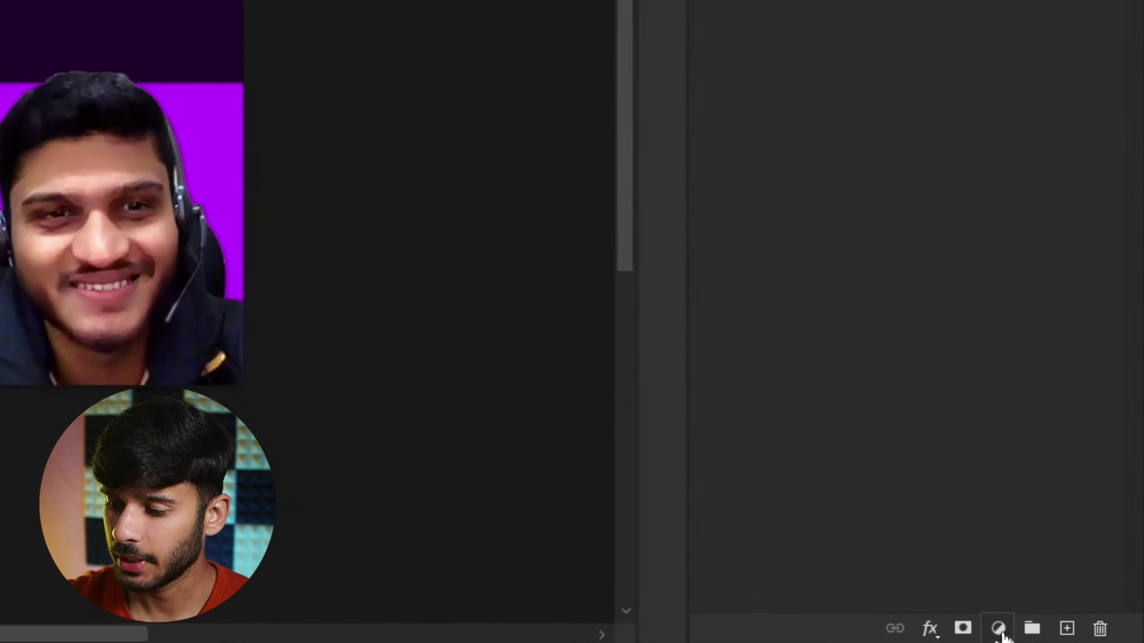
# - Add a Black & White adjustment layer above Group 1 and clip it so that it affects only that group
pyautogui.click(1076, 607)
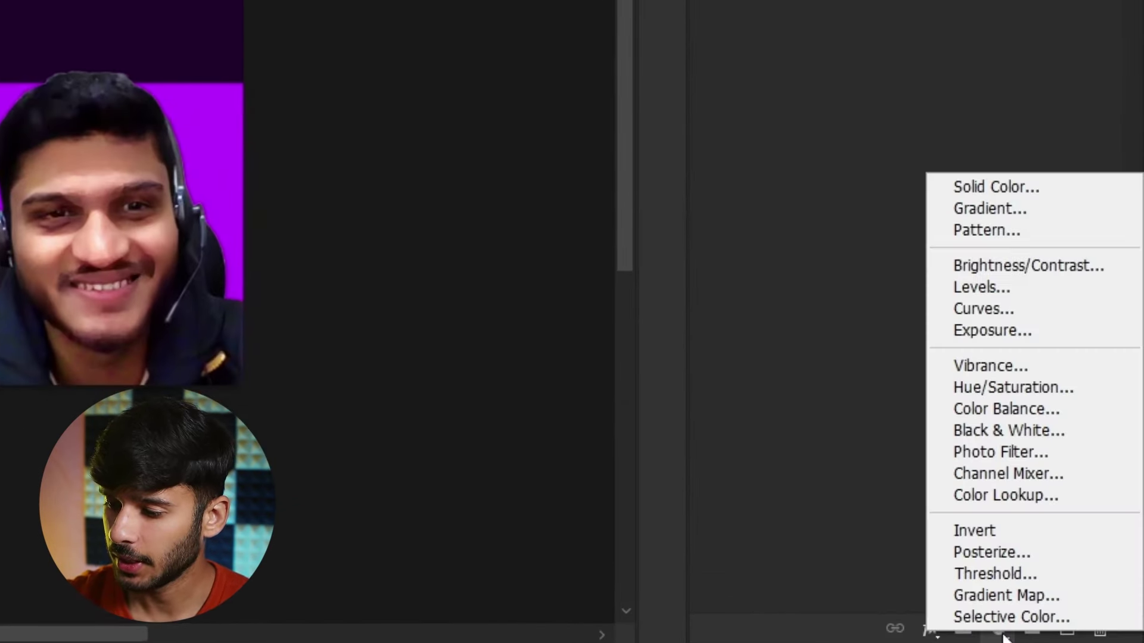
pyautogui.click(984, 430)
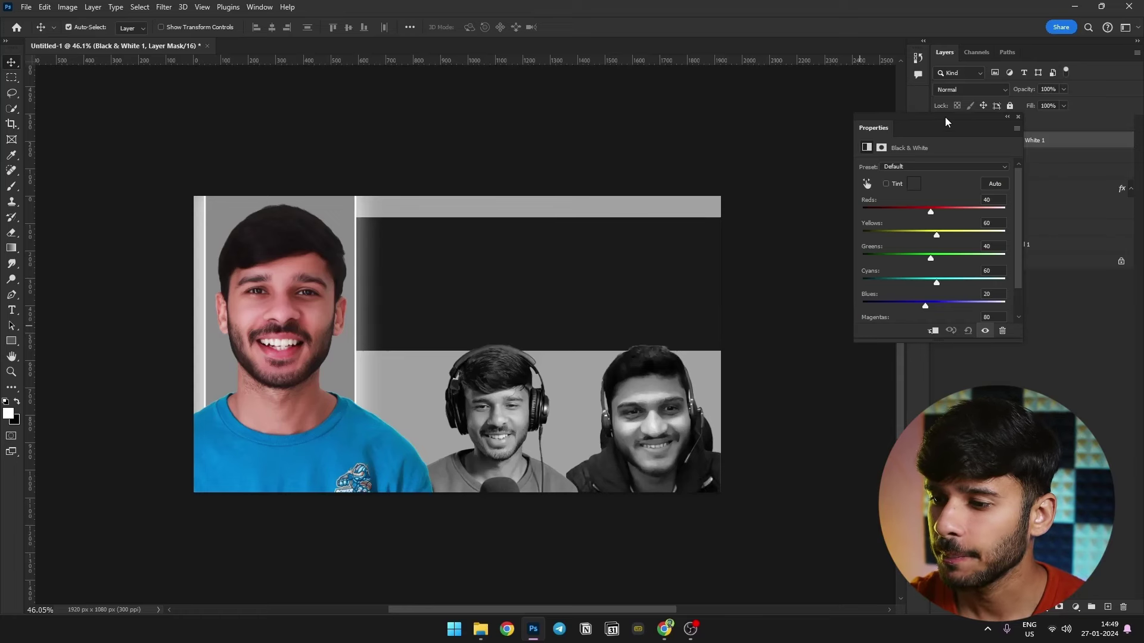
pyautogui.moveTo(944, 116); pyautogui.dragTo(801, 106)
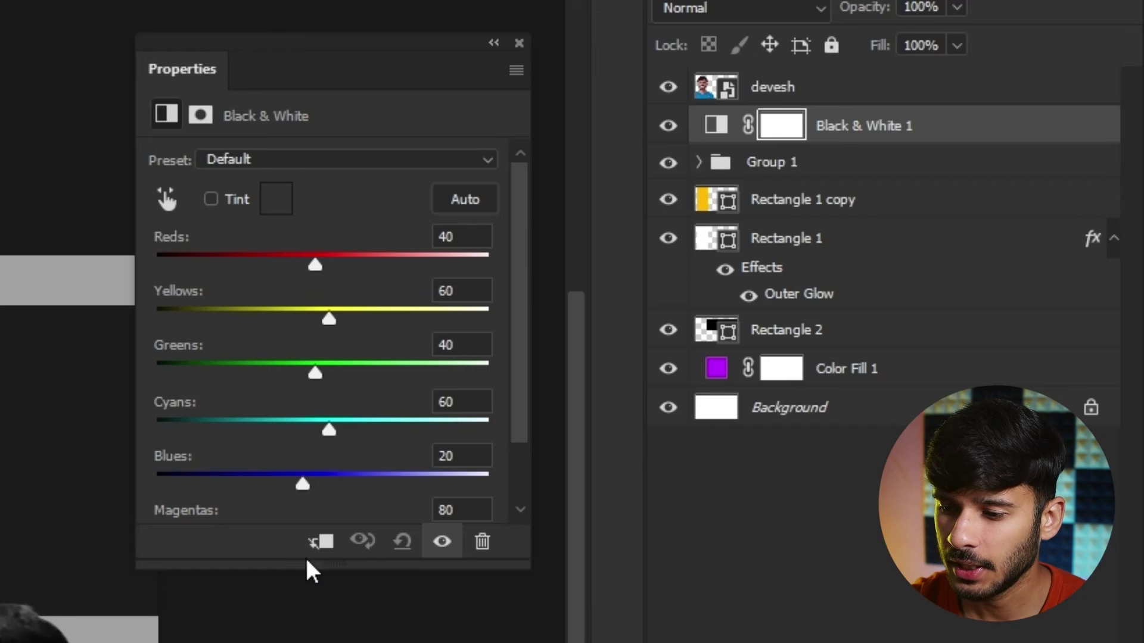
pyautogui.click(316, 543)
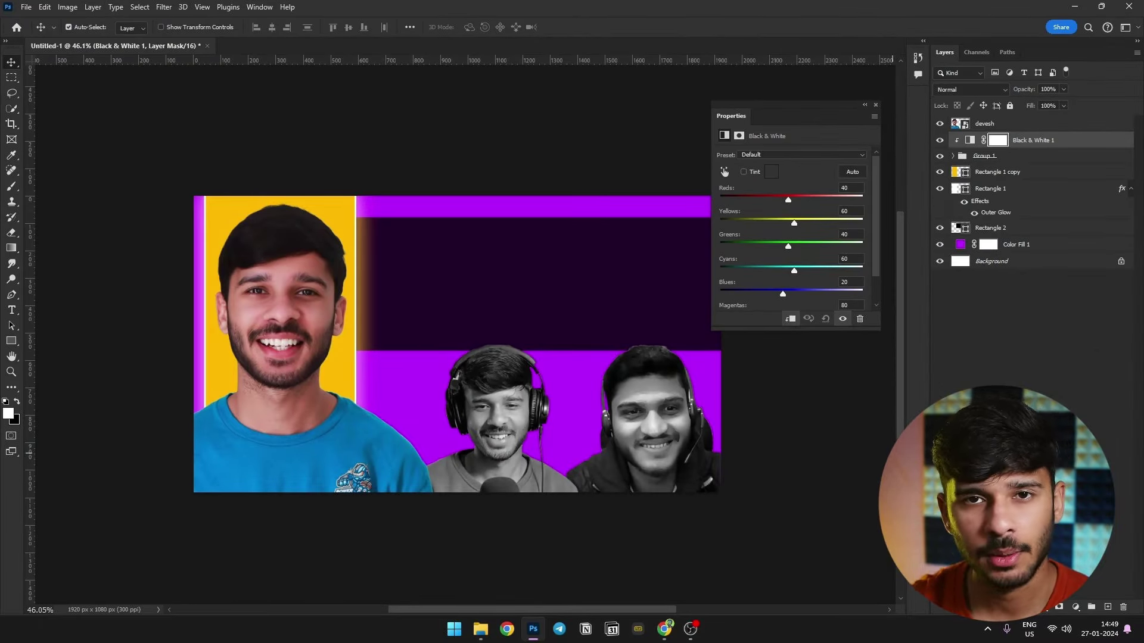
pyautogui.click(876, 105)
# - Make the dark Rectangle 2 band slightly taller by extending both its upper and lower edges
pyautogui.scroll(1, 384, 396)
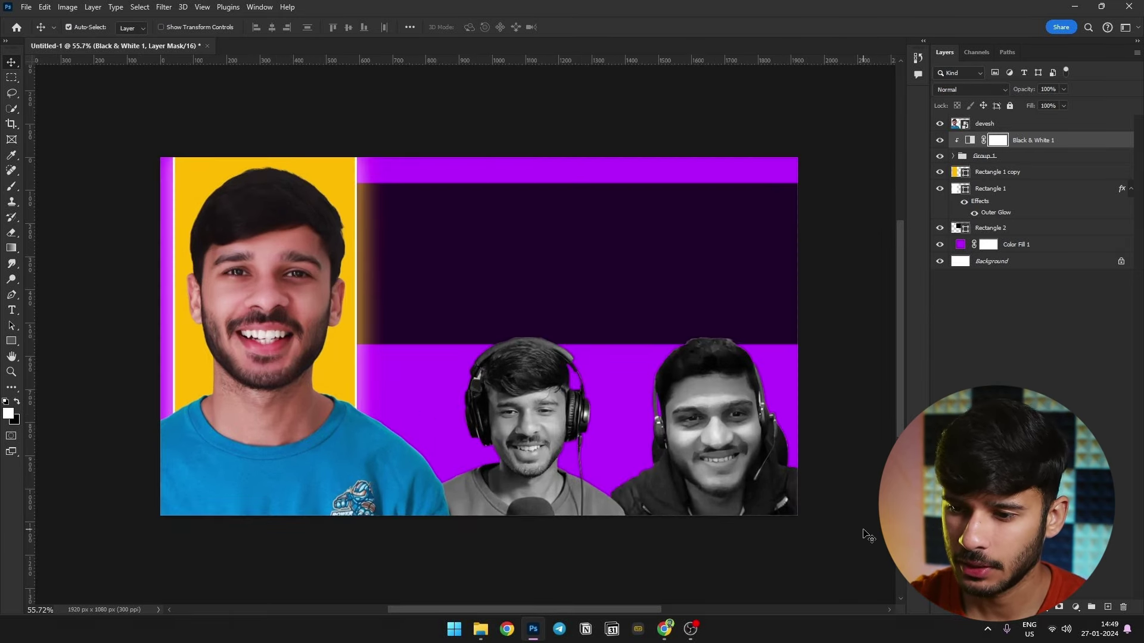
pyautogui.scroll(1, 865, 534)
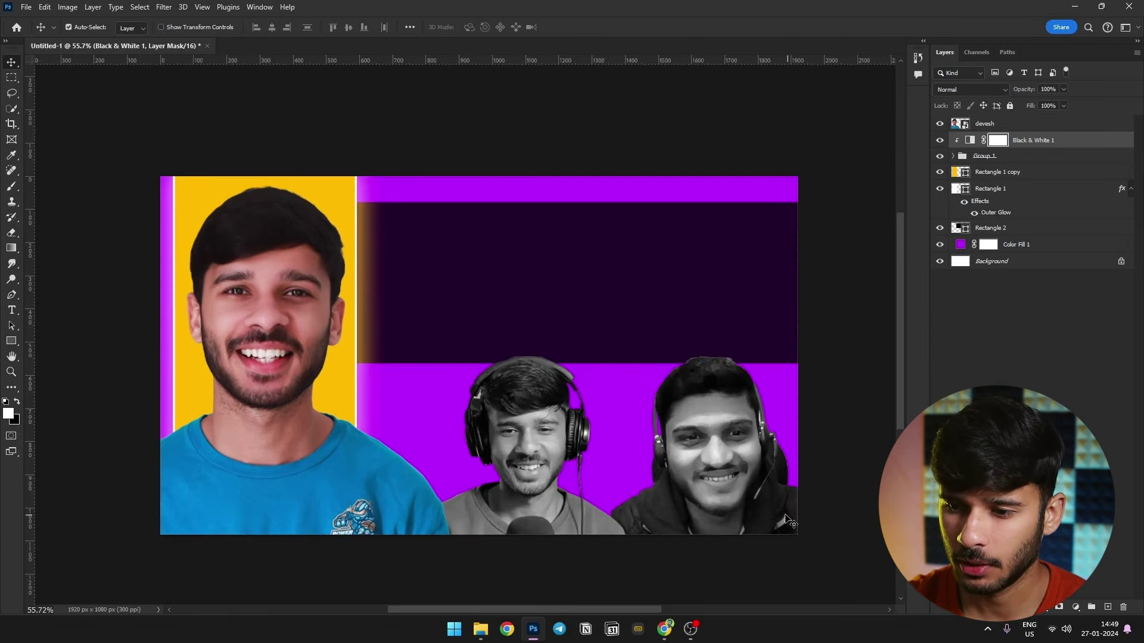
pyautogui.click(577, 256)
pyautogui.hotkey('ctrl', 't')
pyautogui.moveTo(572, 200); pyautogui.dragTo(573, 195)
pyautogui.moveTo(573, 363); pyautogui.dragTo(572, 375)
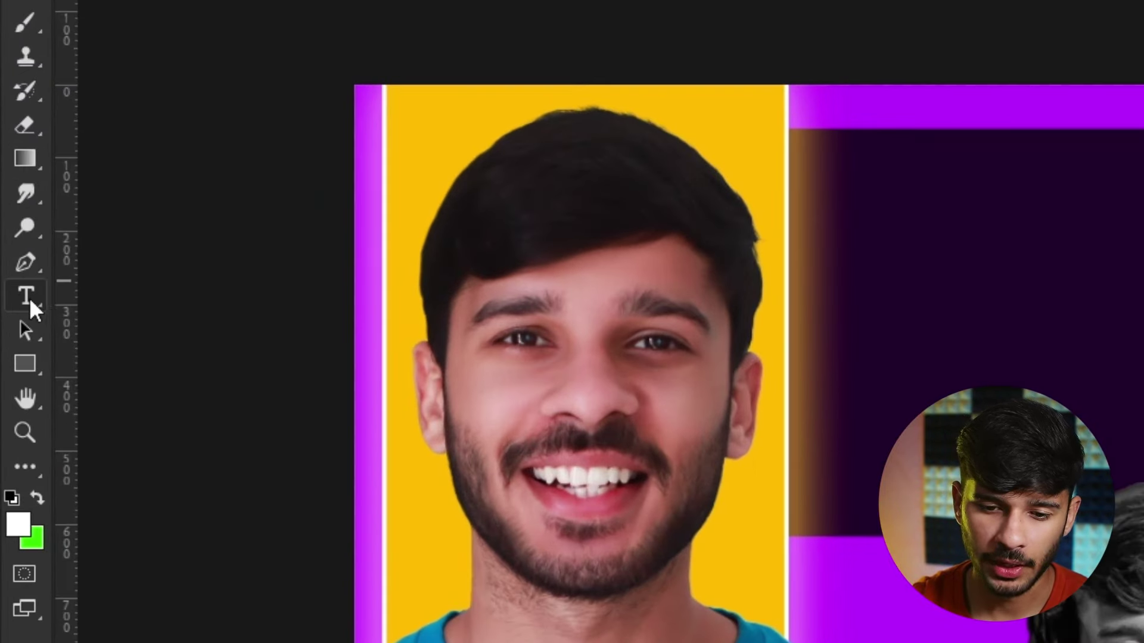
# - Start a new text layer in the dark band and set its font to Bebas Neue Bold
pyautogui.click(36, 298)
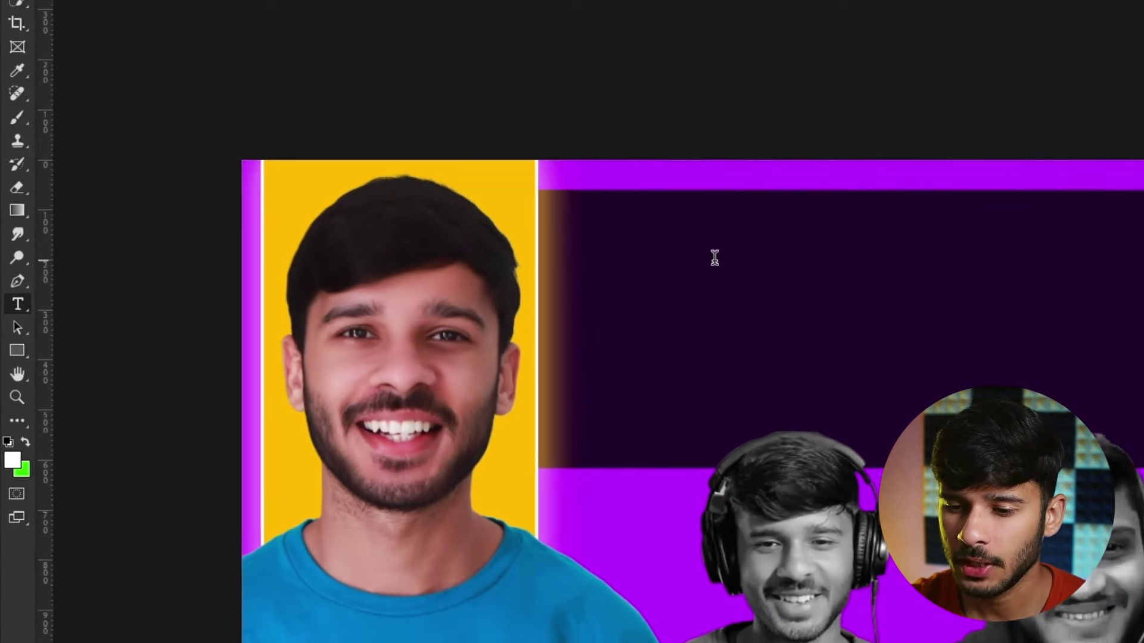
pyautogui.click(1055, 243)
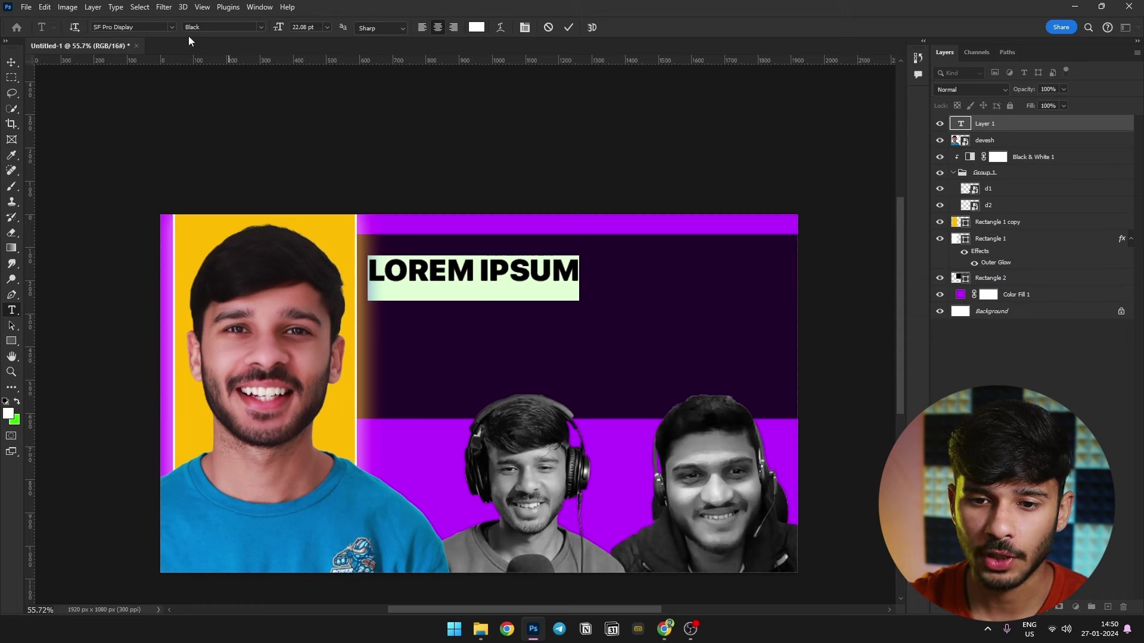
pyautogui.click(159, 27)
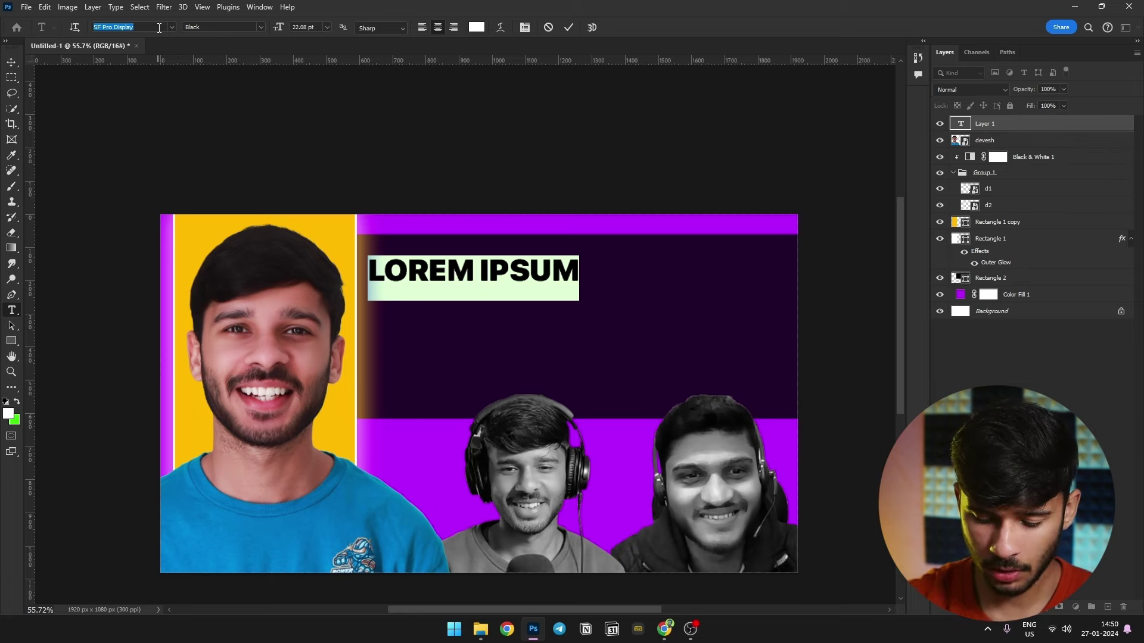
pyautogui.write('b')
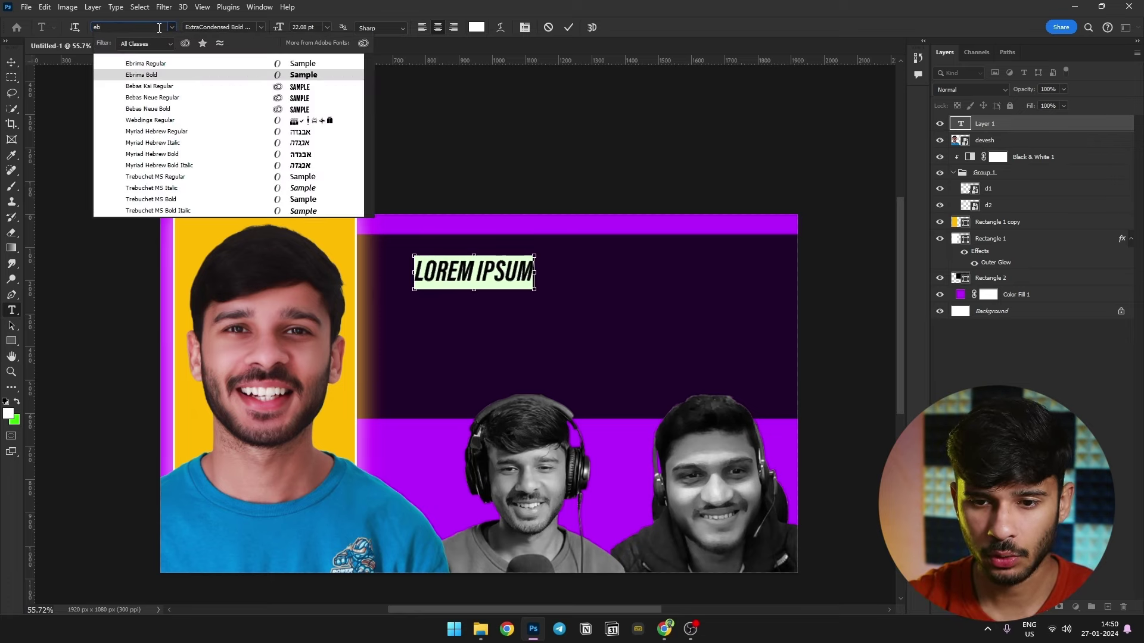
pyautogui.write('ebas')
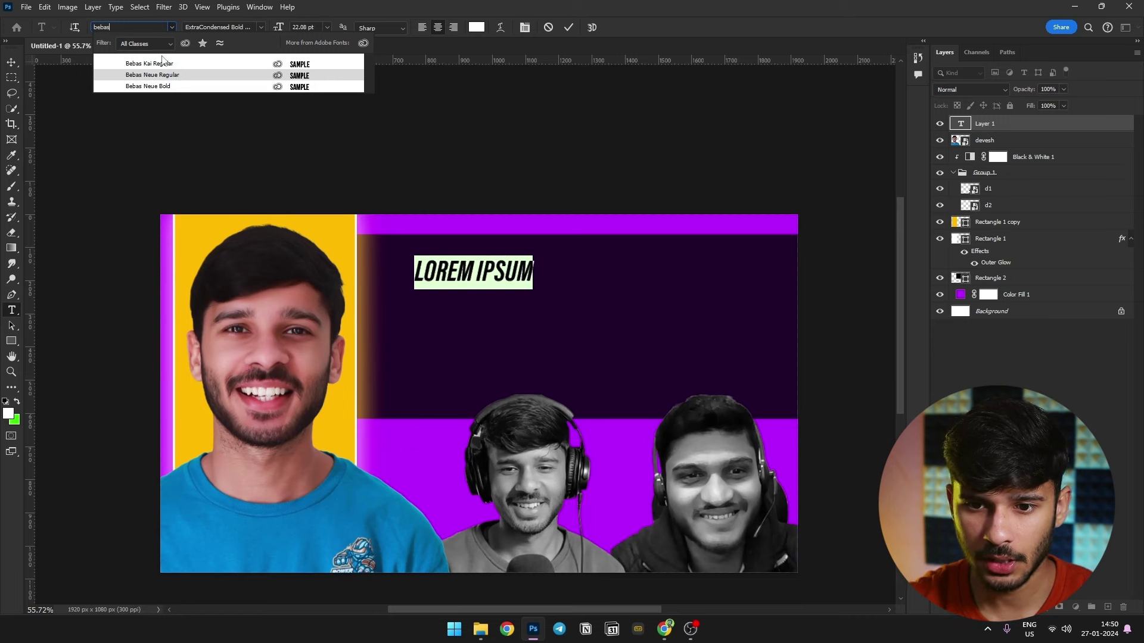
pyautogui.click(166, 86)
pyautogui.press('Return')
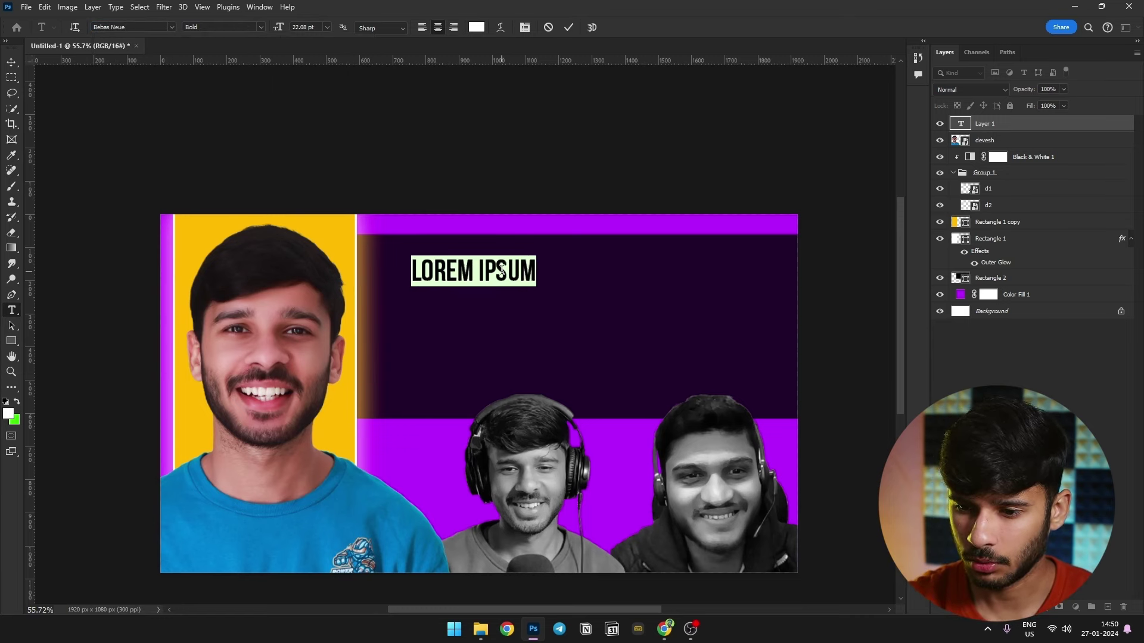
# - Enter HOW TO START A CAREER as the text of the new layer
pyautogui.write('HOW TO START ')
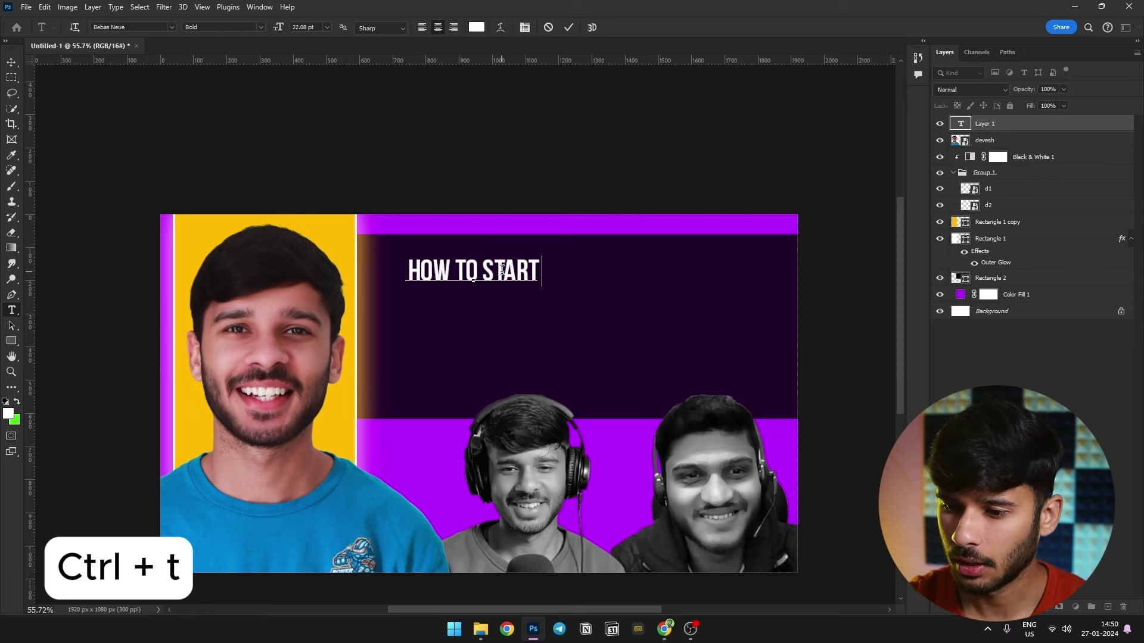
pyautogui.write('A CAREER')
pyautogui.hotkey('ctrl', 'Return')
# - Move the HOW TO START A CAREER line towards the dark band's centre and enlarge it across most of the band's width
pyautogui.press('v')
pyautogui.moveTo(529, 287); pyautogui.dragTo(604, 287)
pyautogui.hotkey('ctrl', 't')
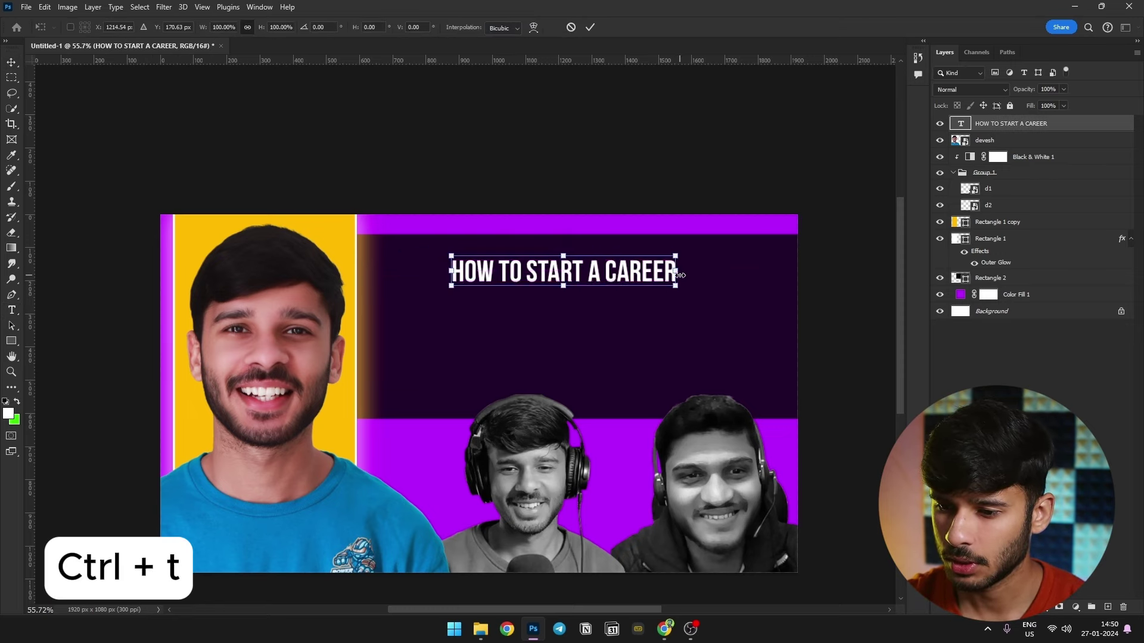
pyautogui.moveTo(690, 271); pyautogui.dragTo(734, 270)
pyautogui.press('Return')
# - Duplicate the heading directly below itself and change the copy to IN GRAPHIC DESIGN, with GRAPHIC DESIGN in yellow
pyautogui.keyDown('alt'); pyautogui.moveTo(617, 286); pyautogui.dragTo(620, 343); pyautogui.keyUp('alt')
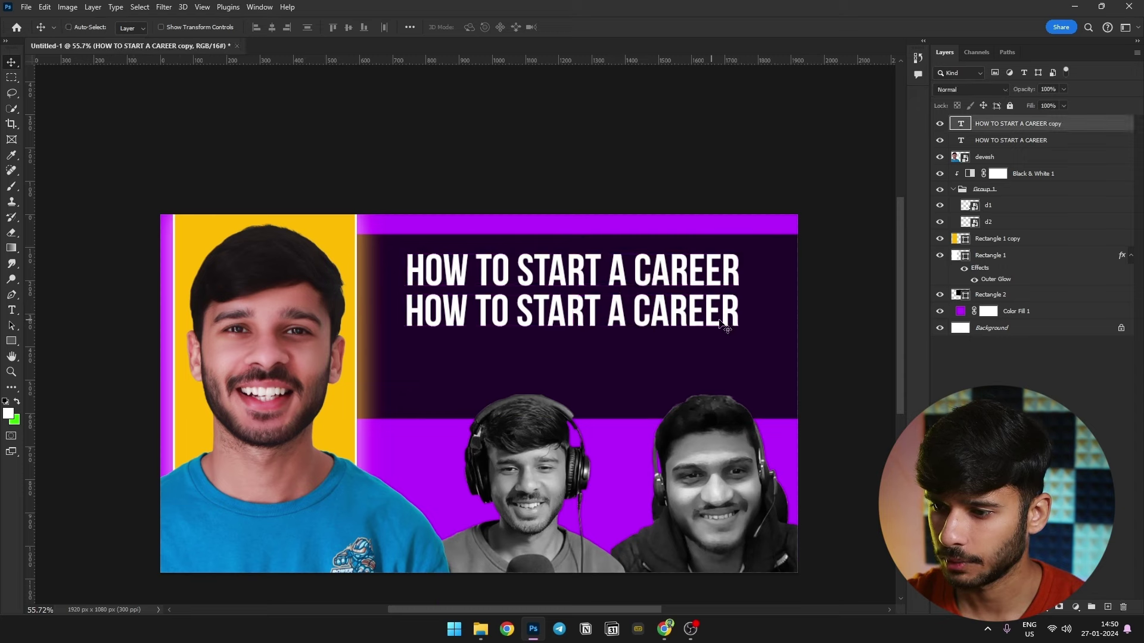
pyautogui.hotkey('ctrl', 'z')
pyautogui.write('IN GRAPHIC DESIGN')
pyautogui.hotkey('ctrl', 'Return')
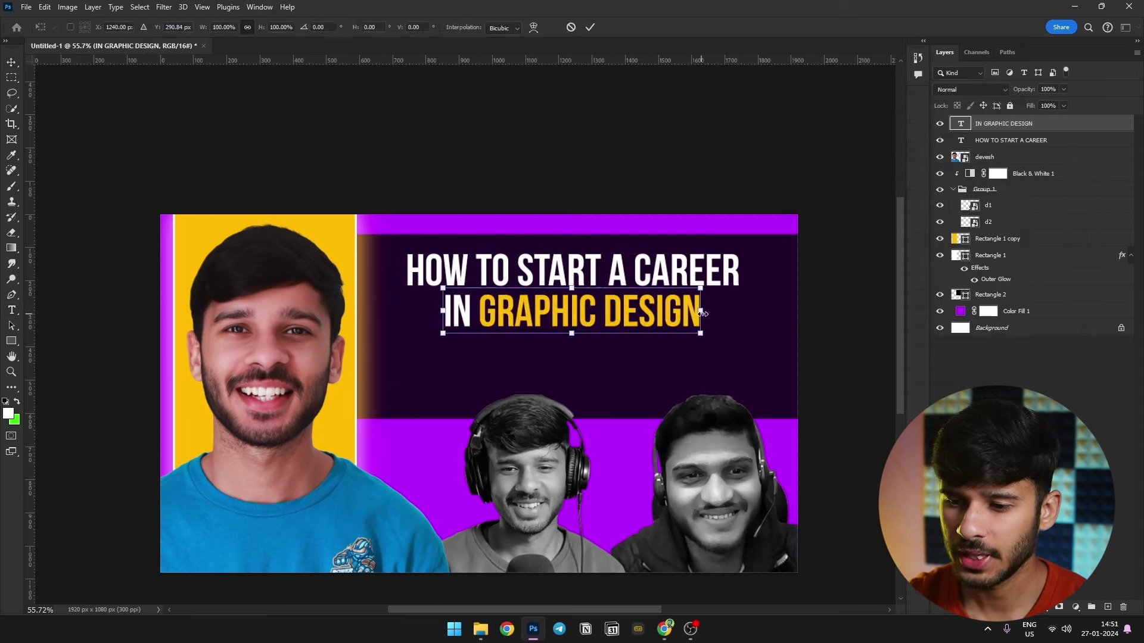
# - Duplicate the HOW TO START A CAREER line as a third text line reading AS A BEGINNER IN 2024
pyautogui.keyDown('alt'); pyautogui.moveTo(646, 270); pyautogui.dragTo(647, 368); pyautogui.keyUp('alt')
pyautogui.doubleClick(572, 367)
pyautogui.hotkey('ctrl', 'a')
pyautogui.write('AS A BEGINNER IN 2024')
pyautogui.hotkey('ctrl', 'Return')
# - Select all three text layers and shift them together slightly to centre them in the dark band
pyautogui.click(1011, 157)
pyautogui.keyDown('shift'); pyautogui.click(1003, 123); pyautogui.keyUp('shift')
pyautogui.moveTo(840, 373); pyautogui.dragTo(843, 379)
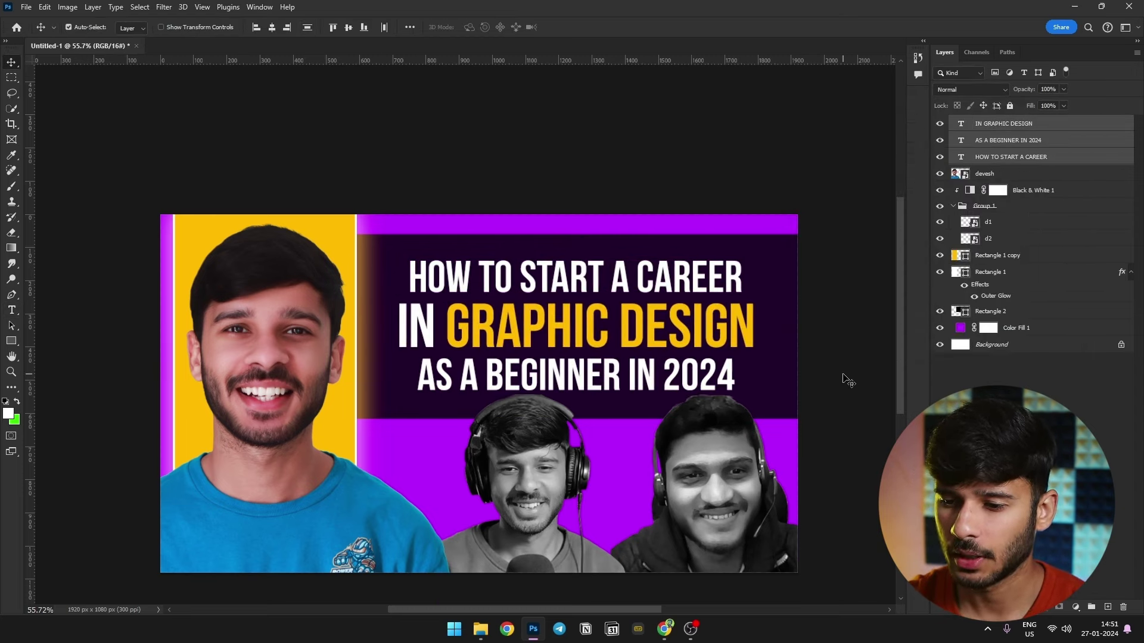
pyautogui.click(935, 444)
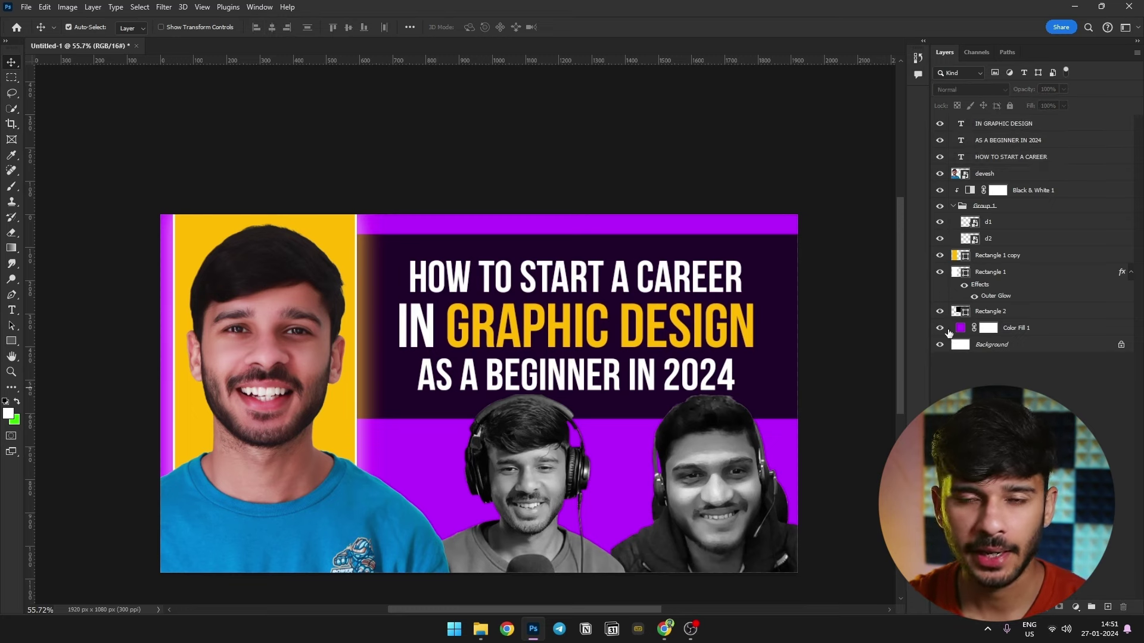
# - Darken the purple of the Color Fill background layer to a deeper shade
pyautogui.doubleClick(960, 328)
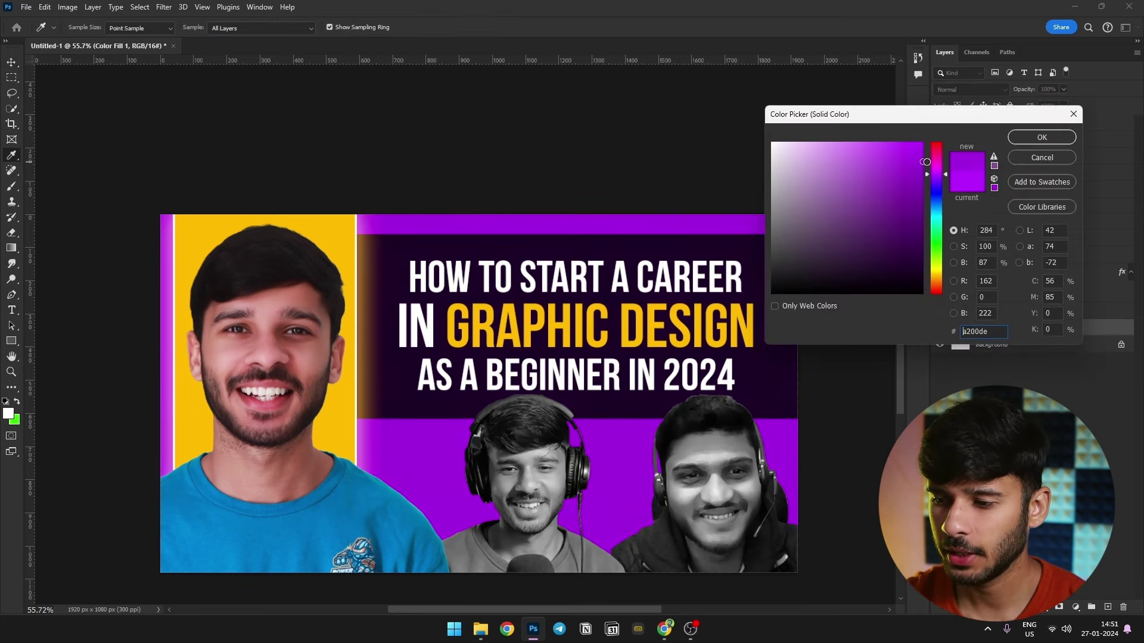
pyautogui.press('Return')
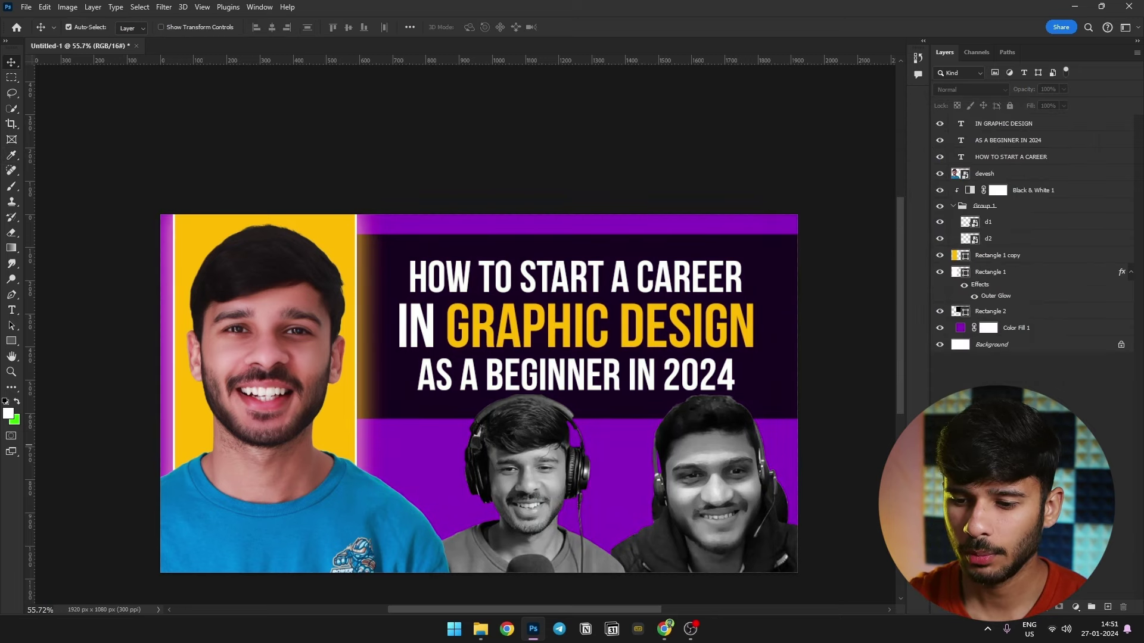
pyautogui.scroll(1, 524, 417)
pyautogui.scroll(-2, 512, 393)
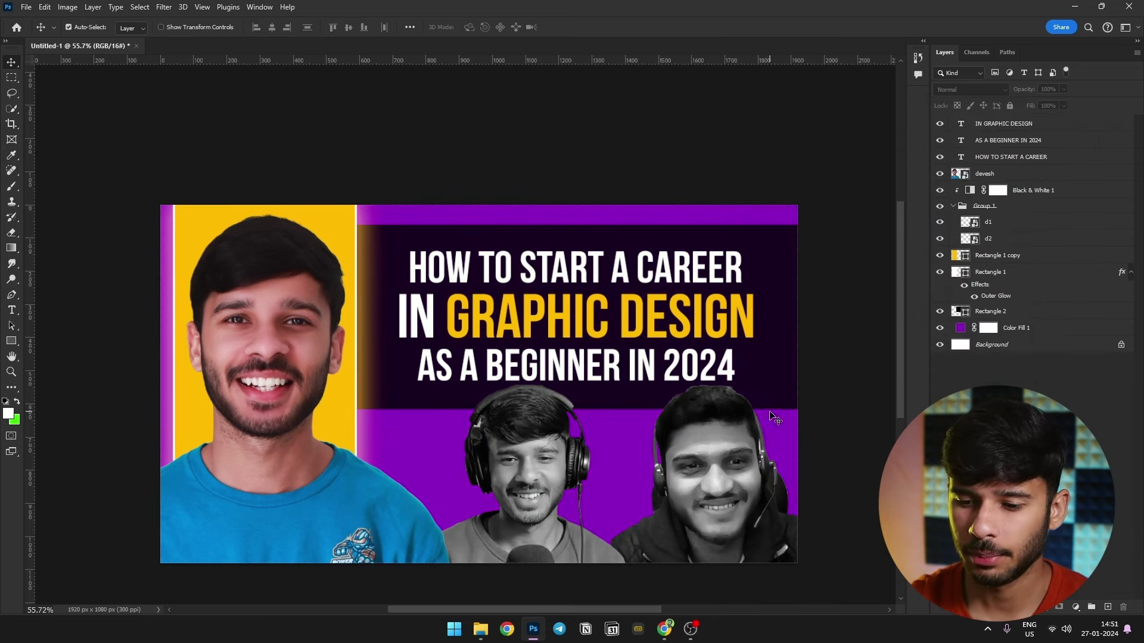
# - Place the photoshop logo image between the large portrait and the middle headset portrait, scaled to about 3.7%
pyautogui.click(478, 630)
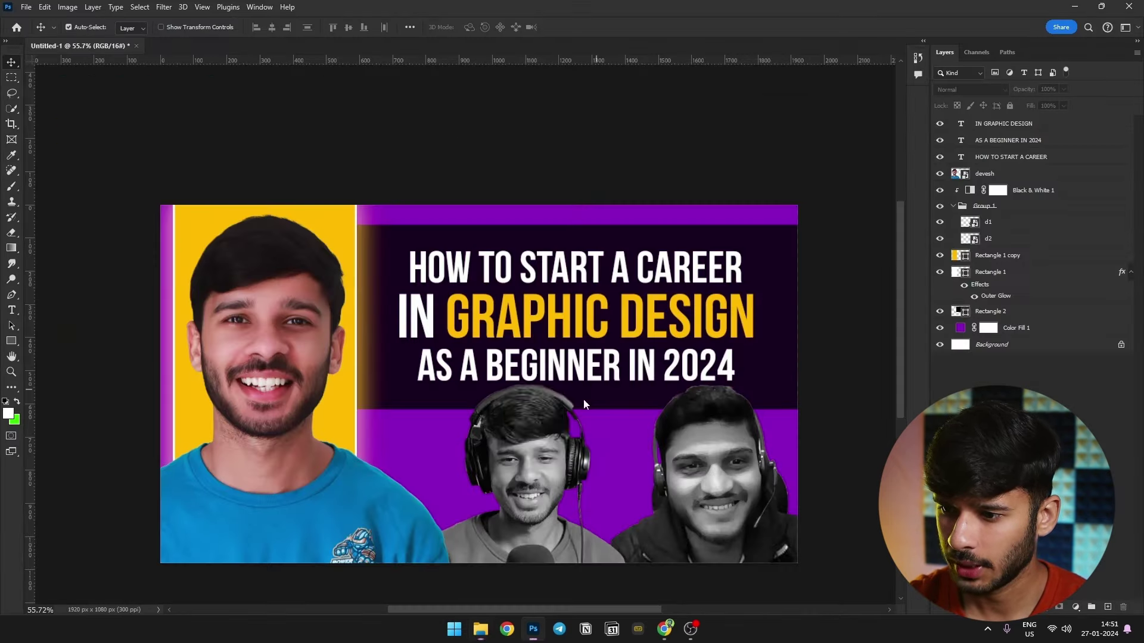
pyautogui.moveTo(584, 399); pyautogui.dragTo(572, 381)
pyautogui.moveTo(662, 206); pyautogui.dragTo(383, 478)
pyautogui.moveTo(335, 522); pyautogui.dragTo(426, 477)
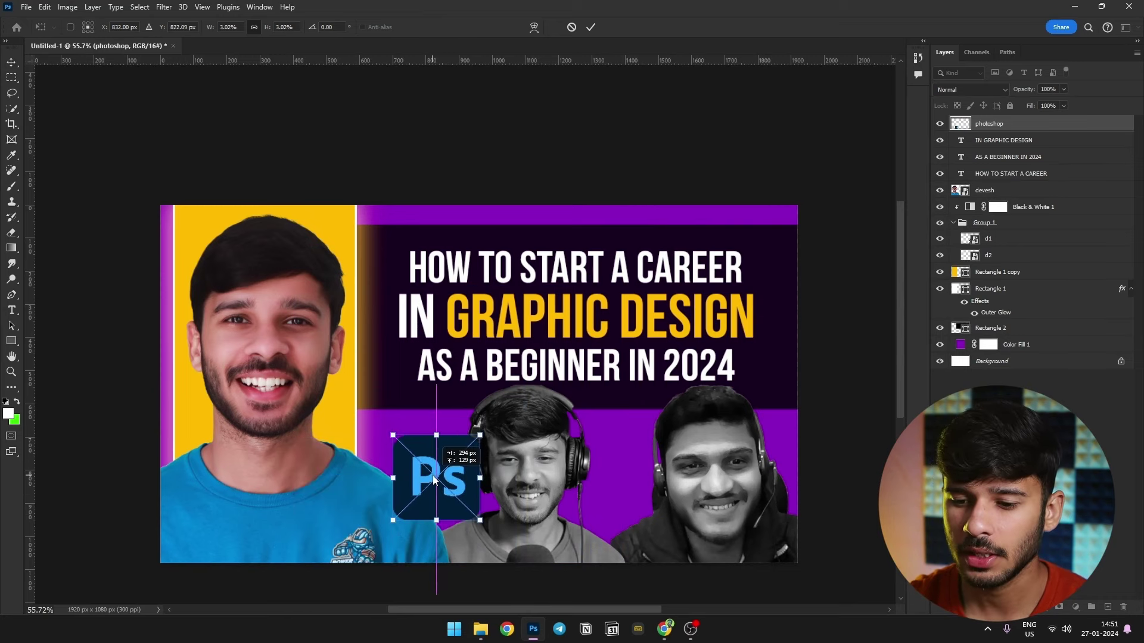
pyautogui.moveTo(473, 433); pyautogui.dragTo(500, 414)
pyautogui.press('Return')
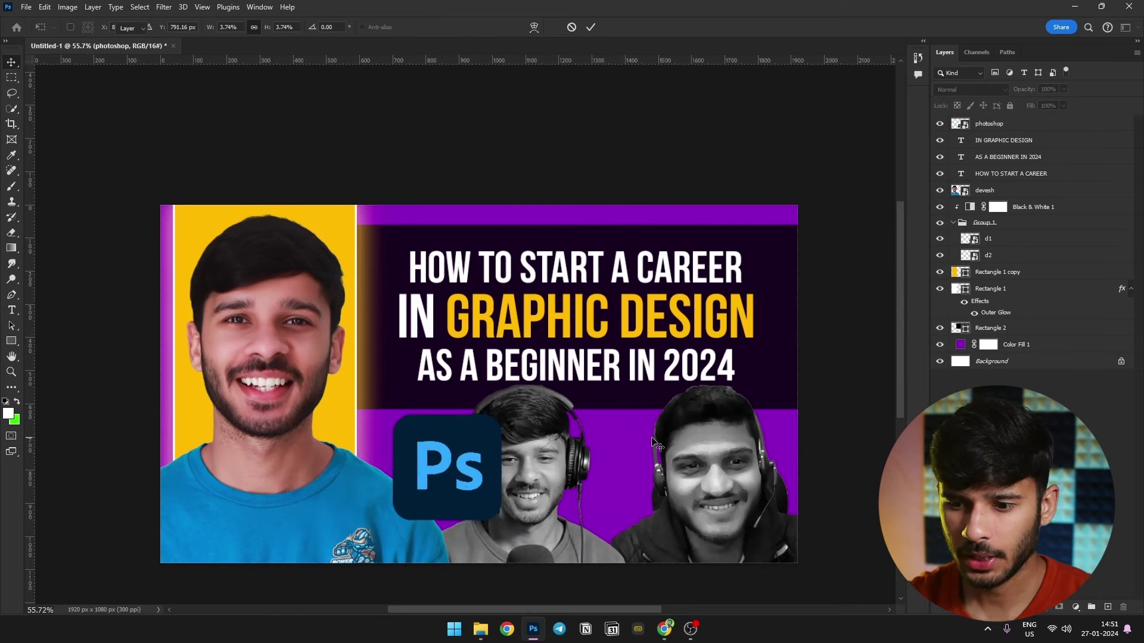
# - Move the photoshop layer below the headset portraits' group and shrink the logo slightly, tilting it about 12° counter-clockwise
pyautogui.click(527, 444)
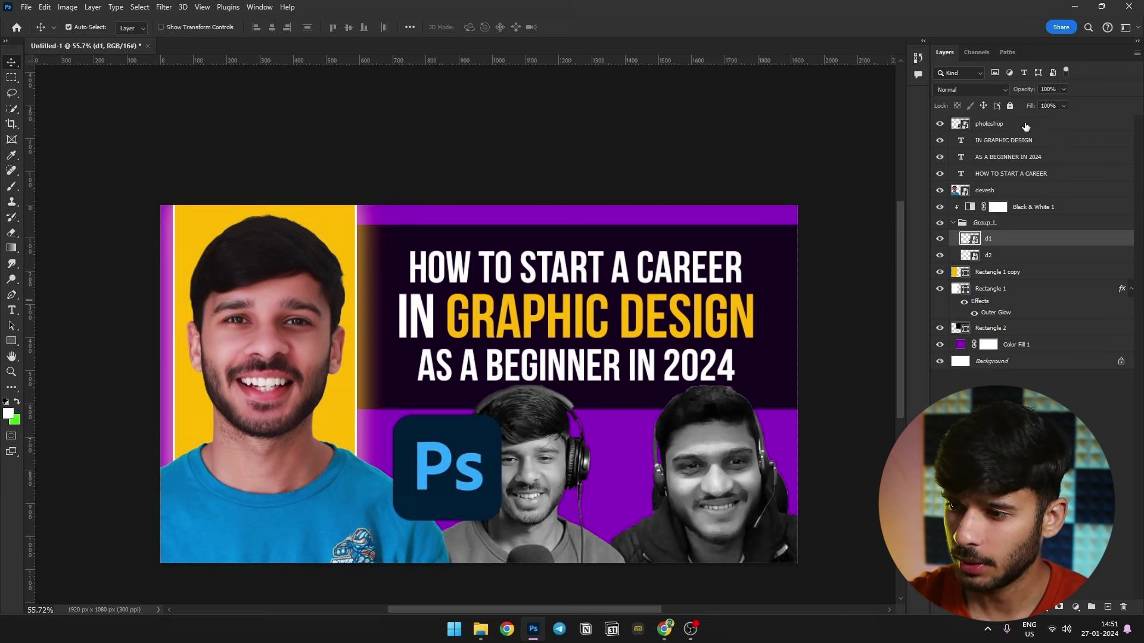
pyautogui.moveTo(1023, 125); pyautogui.dragTo(1006, 266)
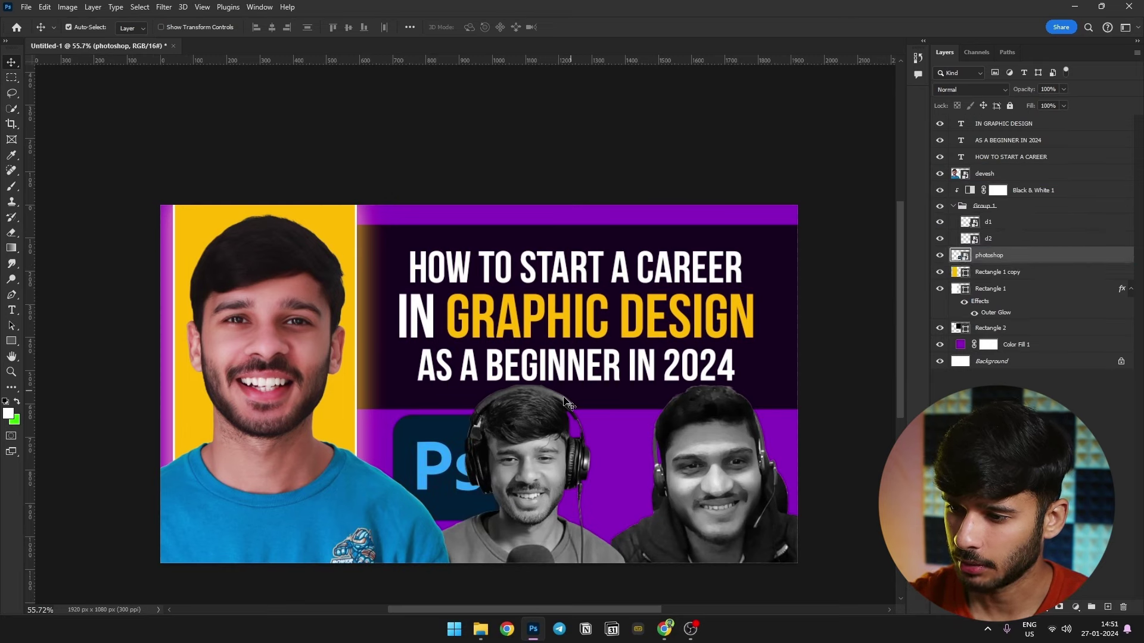
pyautogui.hotkey('ctrl', 't')
pyautogui.moveTo(513, 418); pyautogui.dragTo(509, 470)
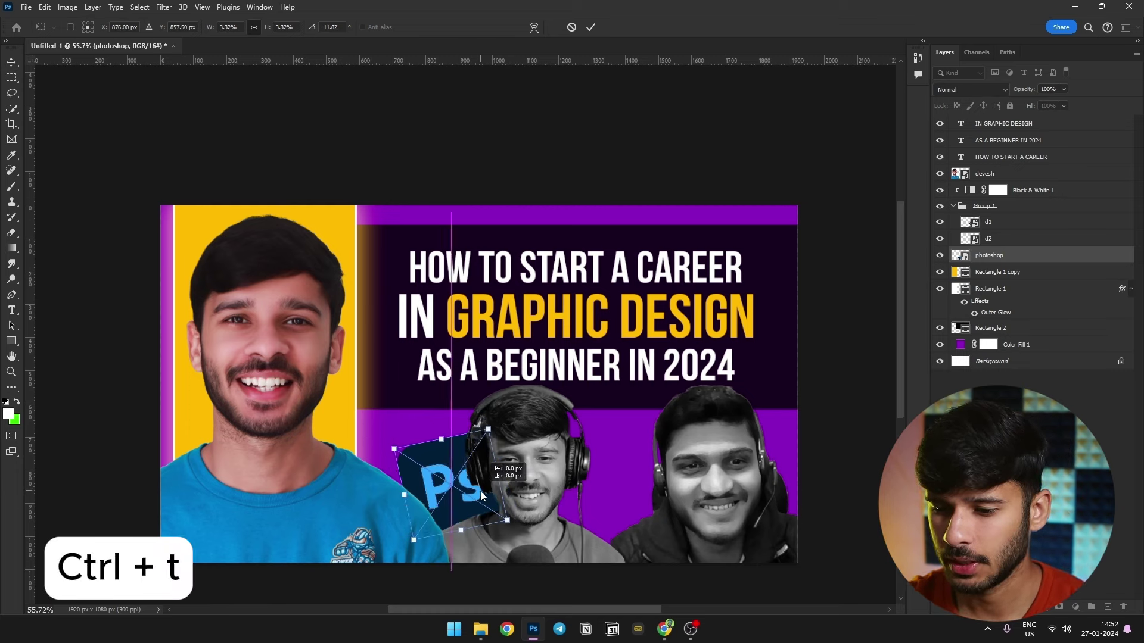
pyautogui.press('Return')
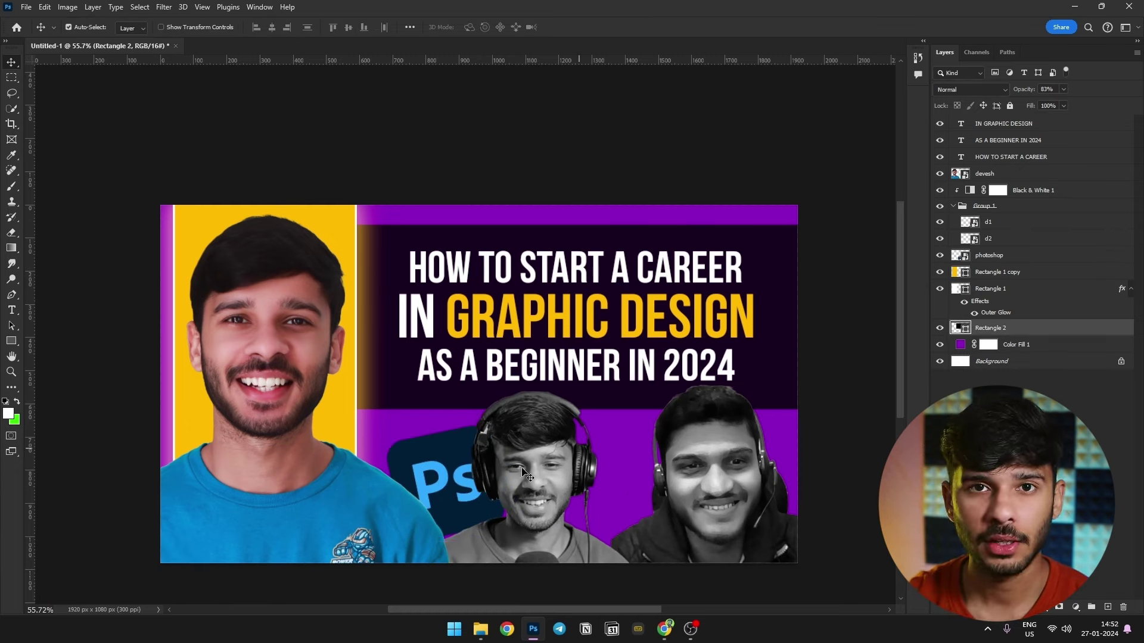
# - Place the snap 1 image directly above the purple colour fill and scale it to about 12% behind the headset portraits
pyautogui.click(969, 351)
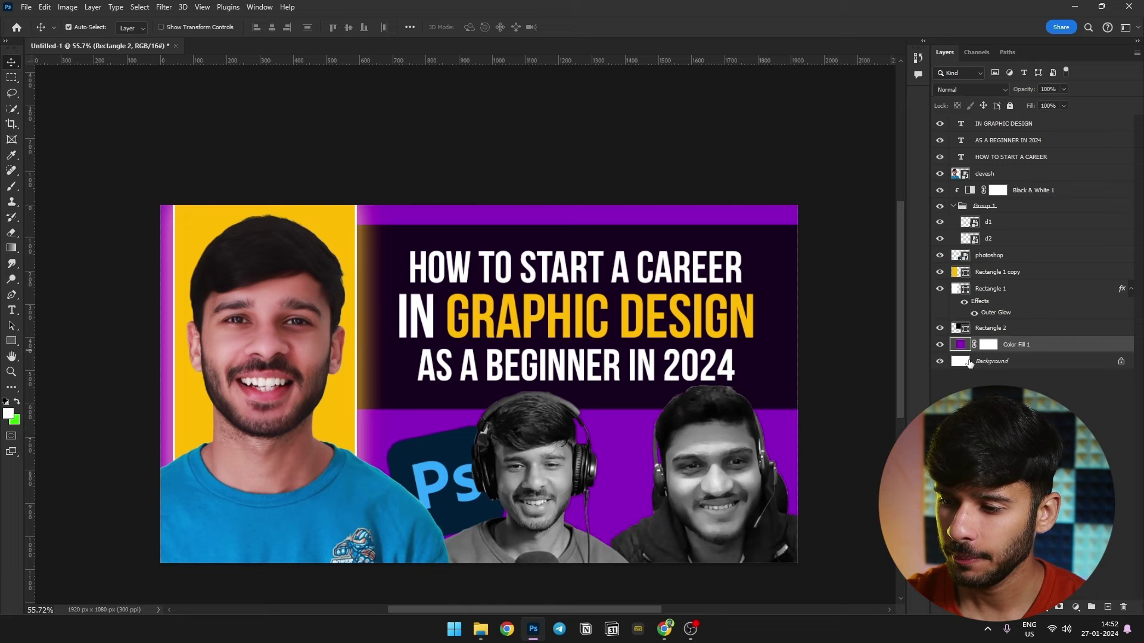
pyautogui.click(480, 629)
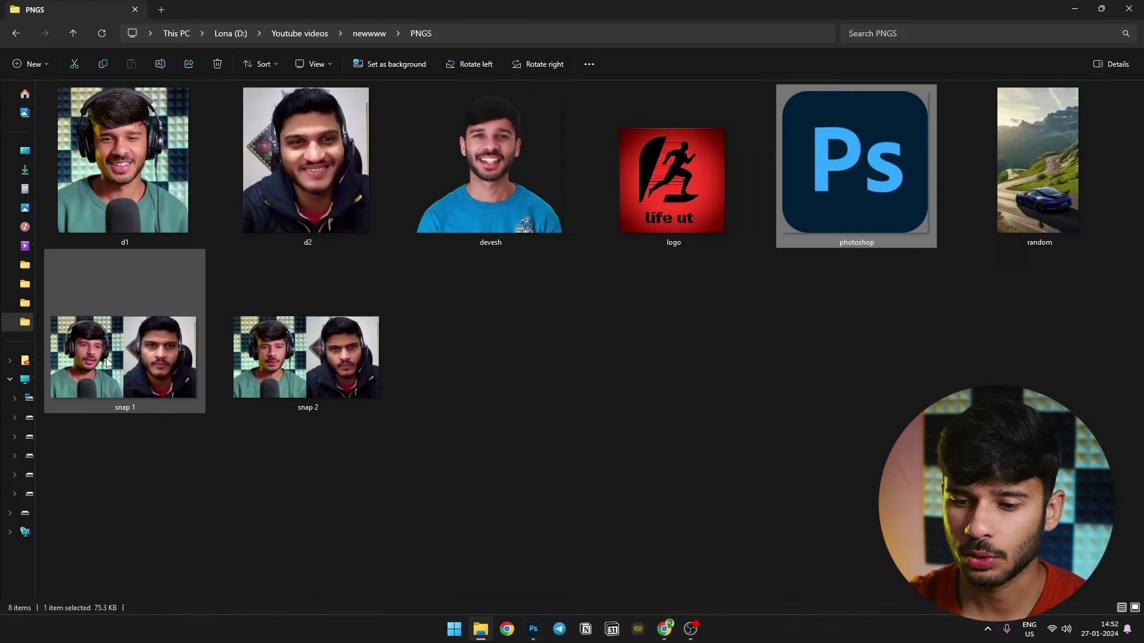
pyautogui.moveTo(108, 362); pyautogui.dragTo(442, 436)
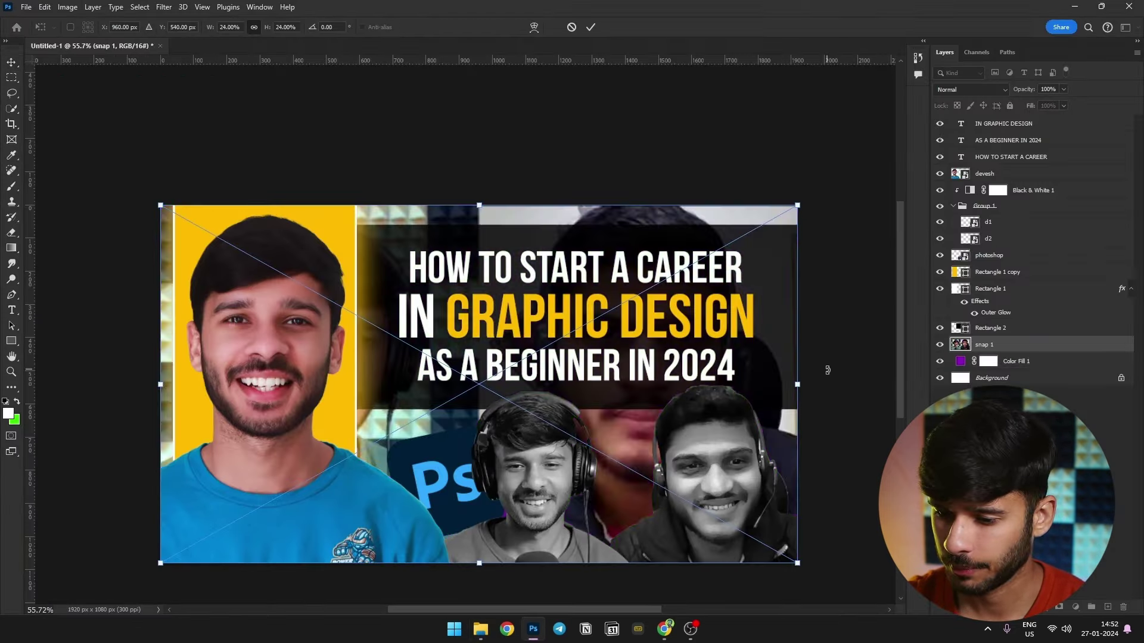
pyautogui.moveTo(827, 370); pyautogui.dragTo(631, 548)
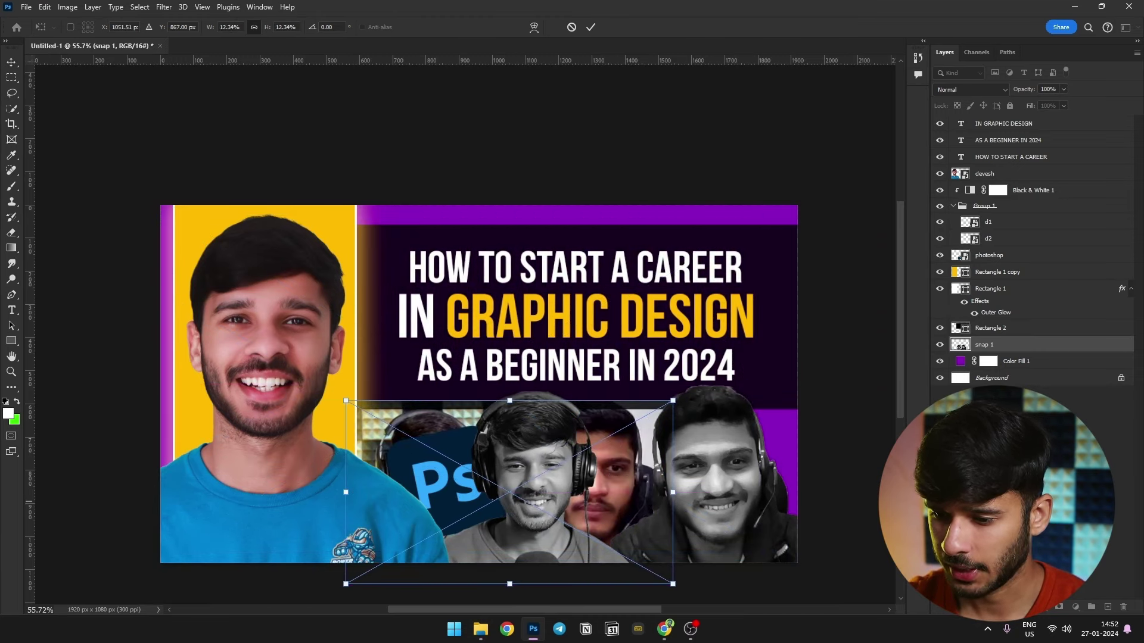
pyautogui.press('Return')
# - Lower the snap 1 layer's opacity to 24%
pyautogui.click(1027, 350)
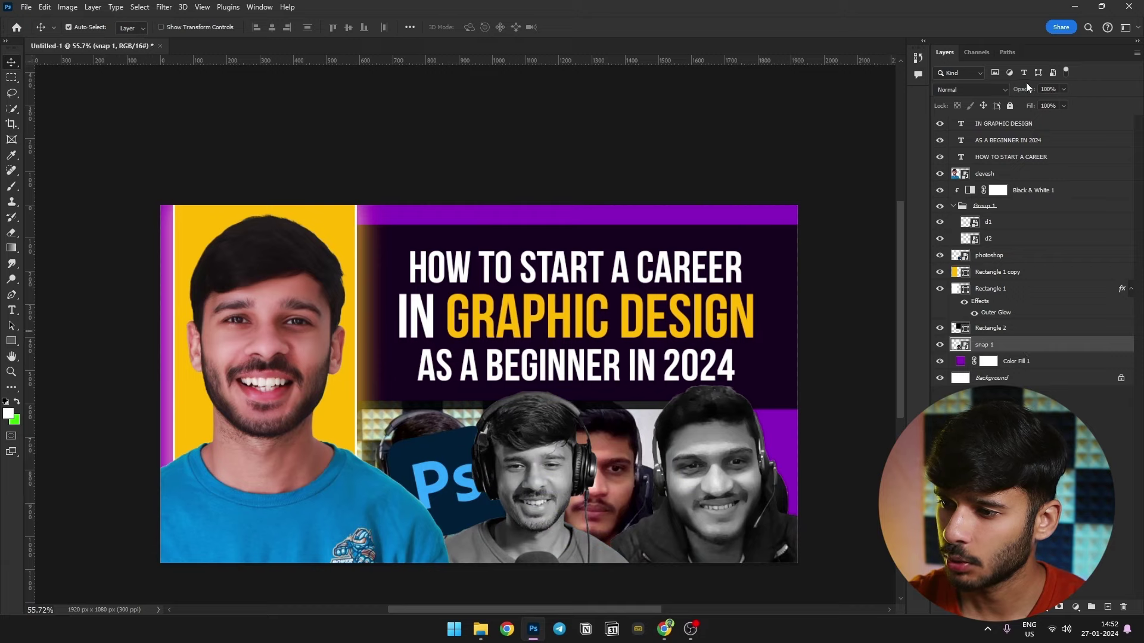
pyautogui.click(1026, 89)
pyautogui.write('5')
pyautogui.press('Return')
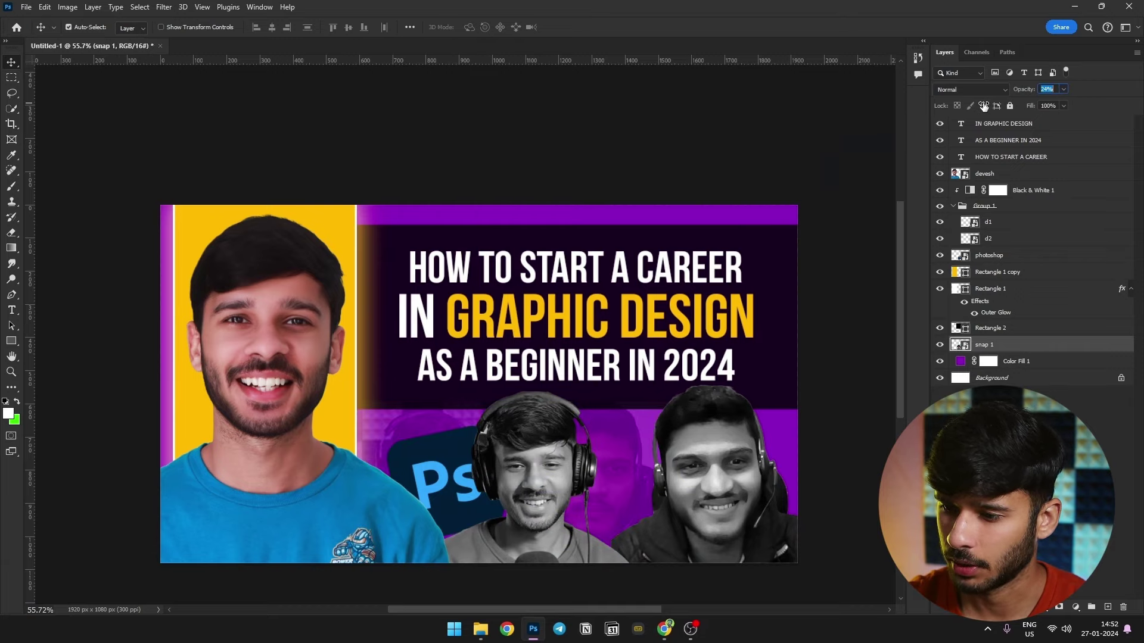
pyautogui.press('Return')
# - Draw a white-filled circle about 90 px wide overlapping the dark band's upper edge above the heading
pyautogui.scroll(4, 643, 237)
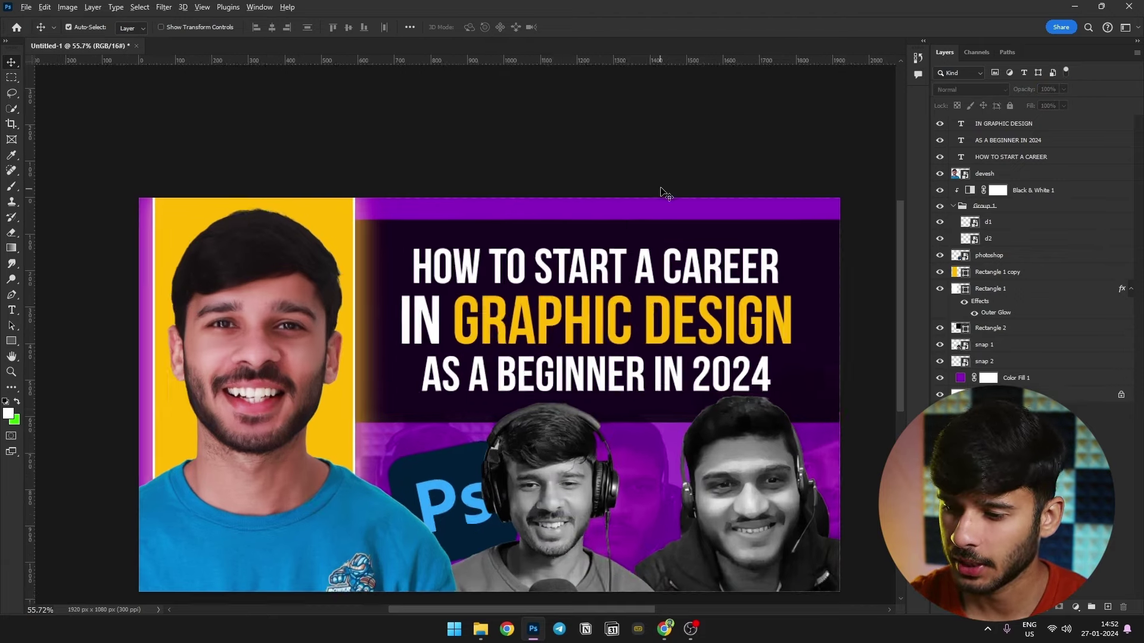
pyautogui.scroll(5, 476, 216)
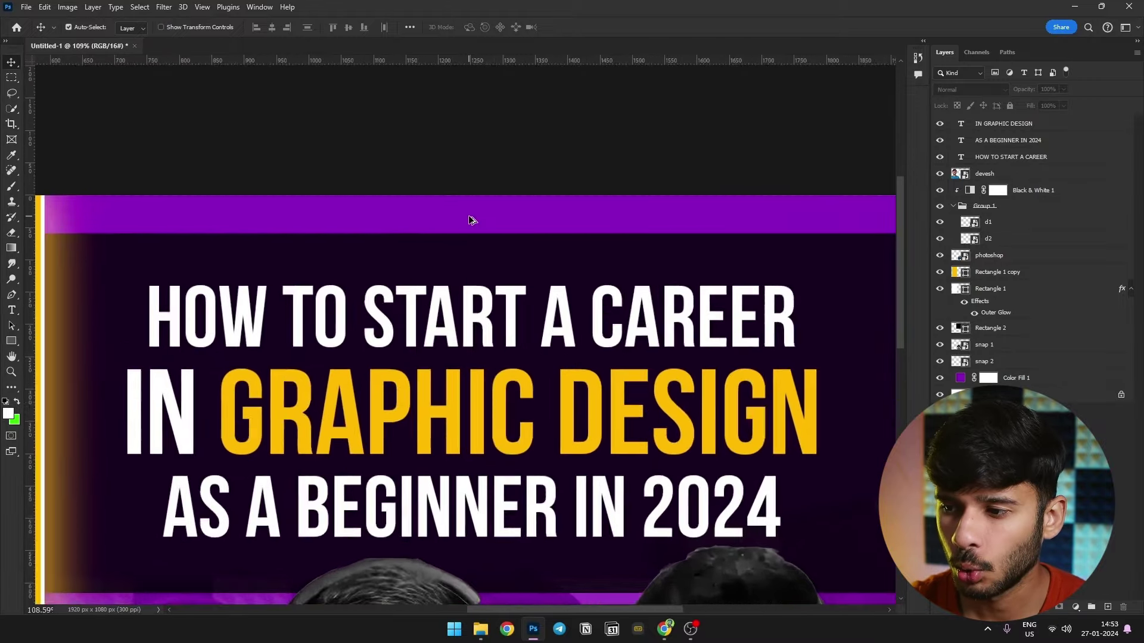
pyautogui.click(11, 343)
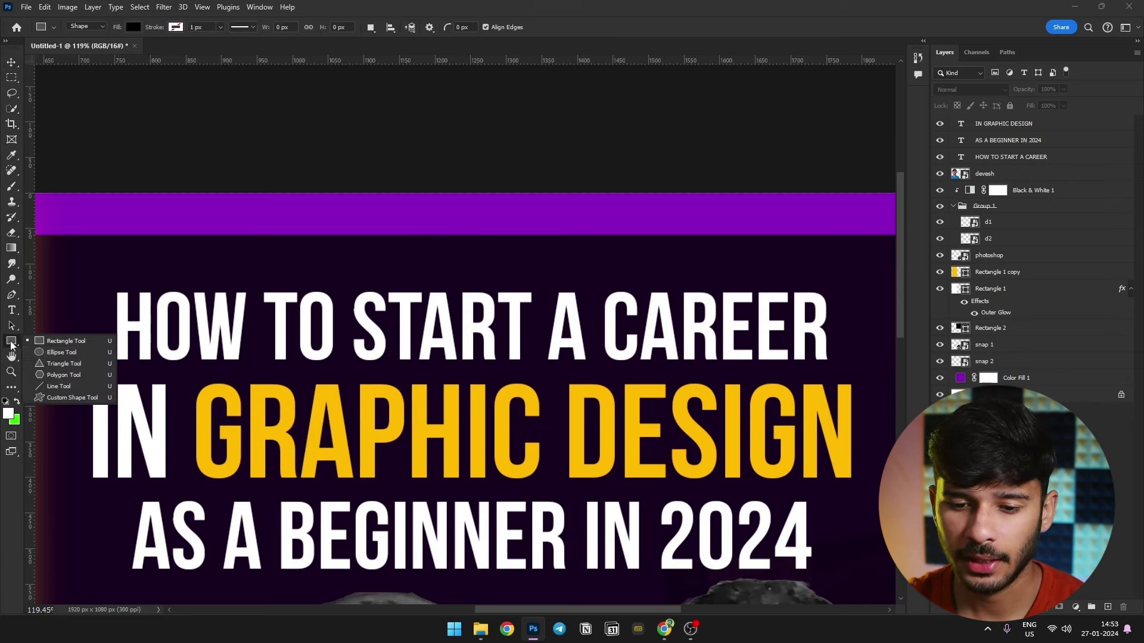
pyautogui.click(48, 352)
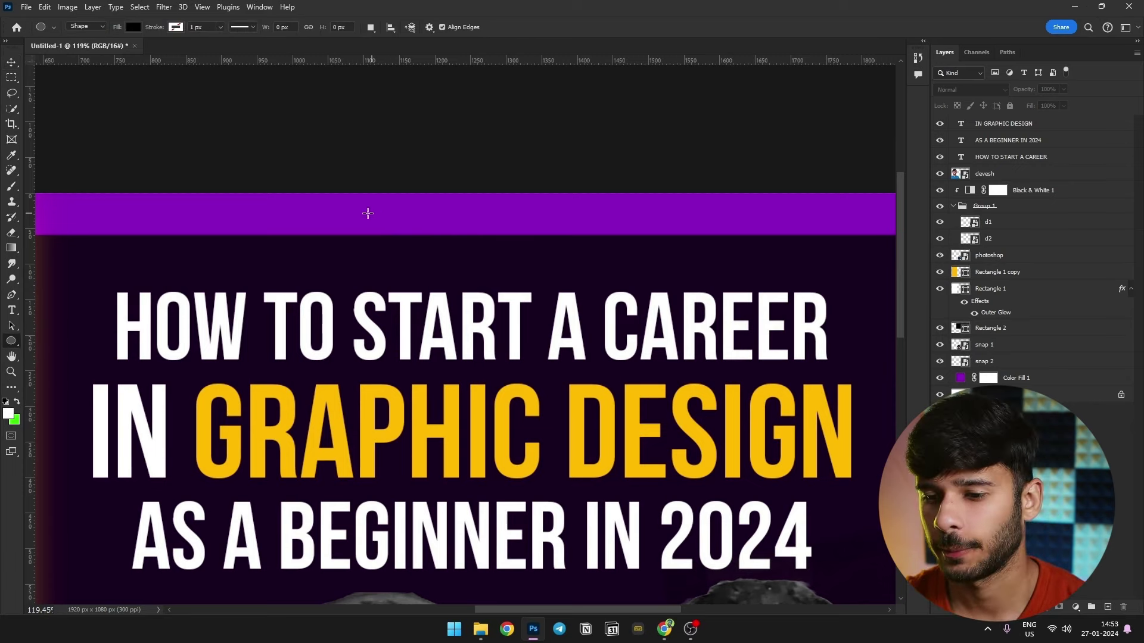
pyautogui.click(133, 27)
pyautogui.click(82, 90)
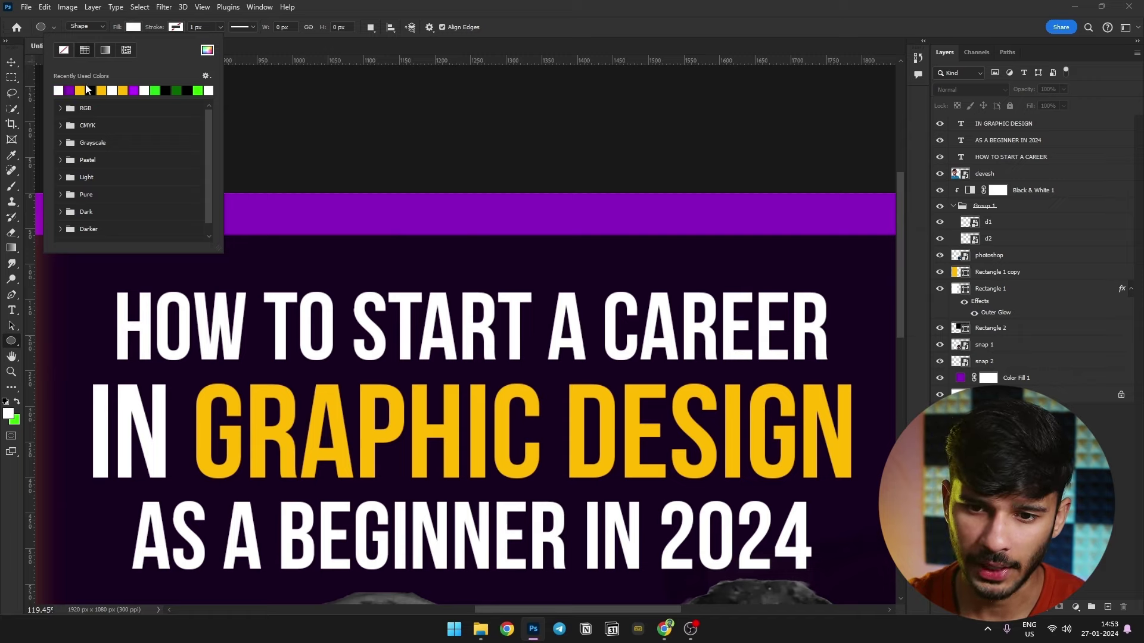
pyautogui.click(133, 29)
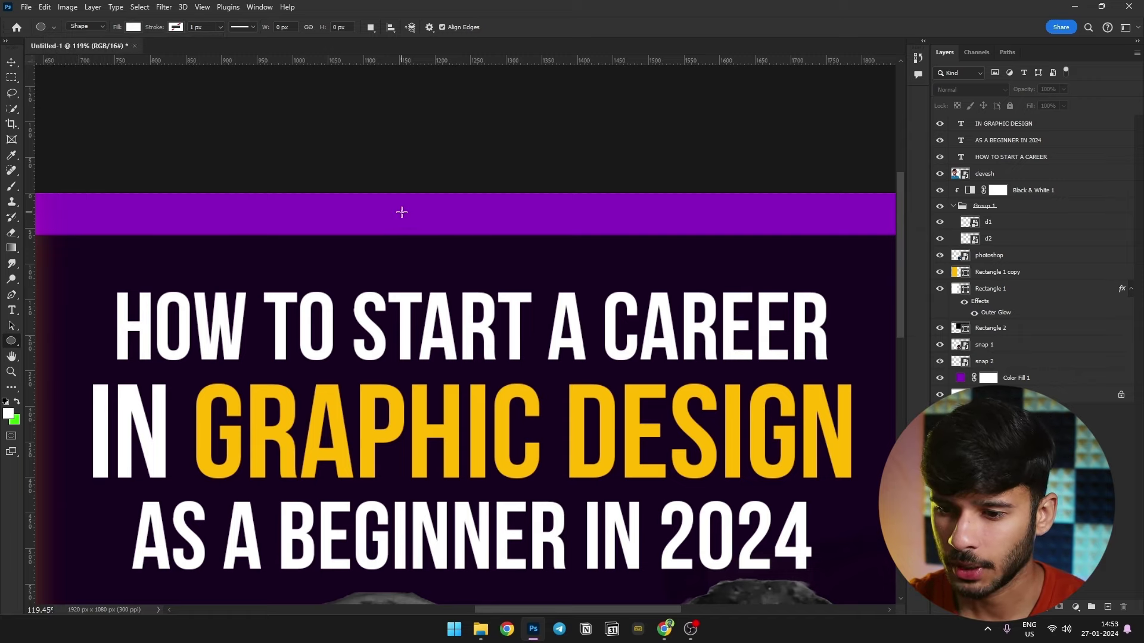
pyautogui.moveTo(381, 214); pyautogui.dragTo(444, 277)
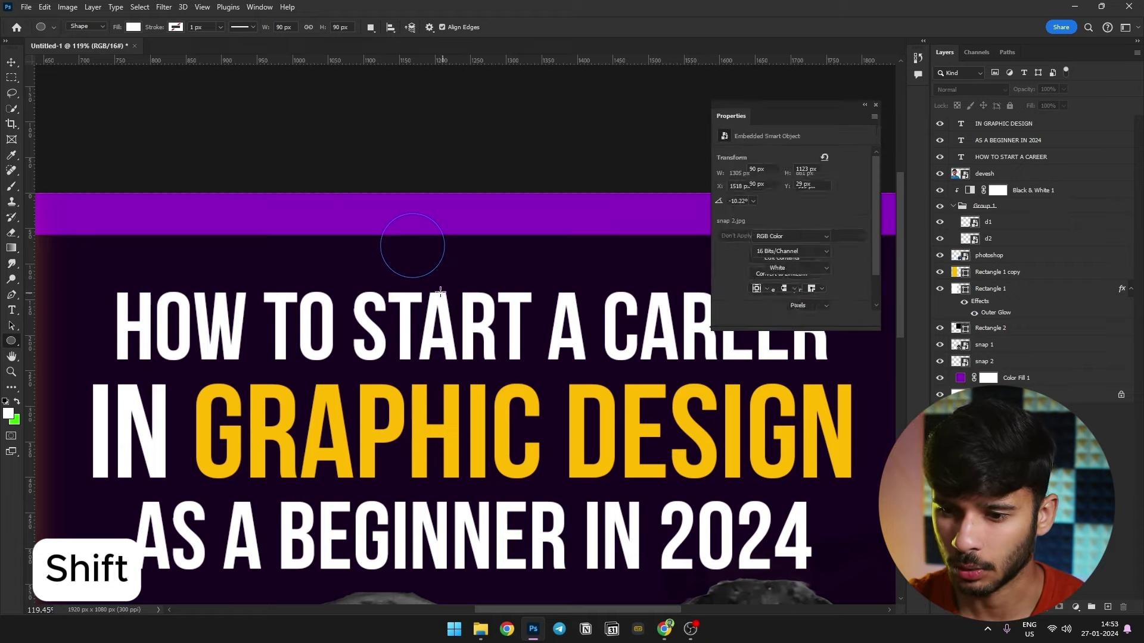
pyautogui.click(876, 105)
# - Duplicate the white circle in place and recolour the copy a muted dusty pink
pyautogui.scroll(2, 506, 158)
pyautogui.press('v')
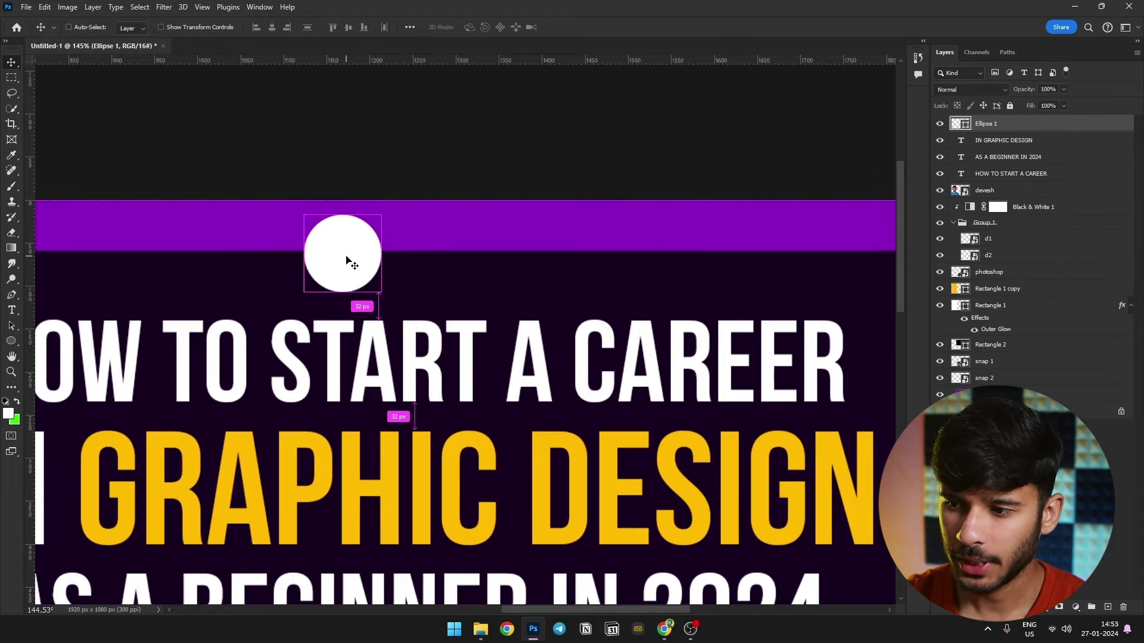
pyautogui.hotkey('ctrl', 'j')
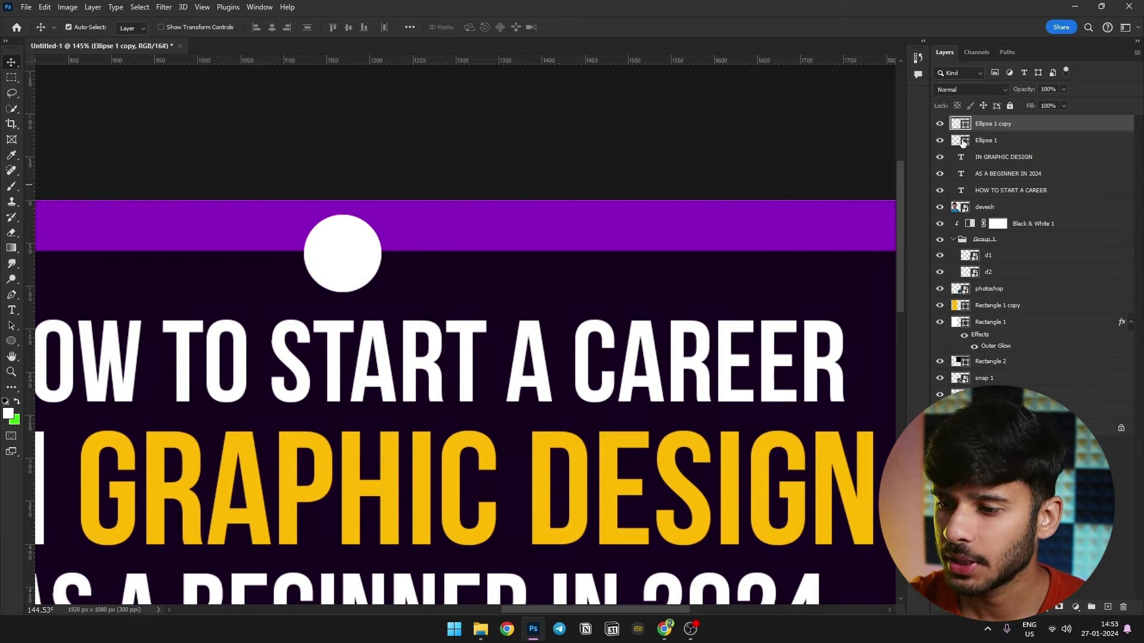
pyautogui.doubleClick(960, 124)
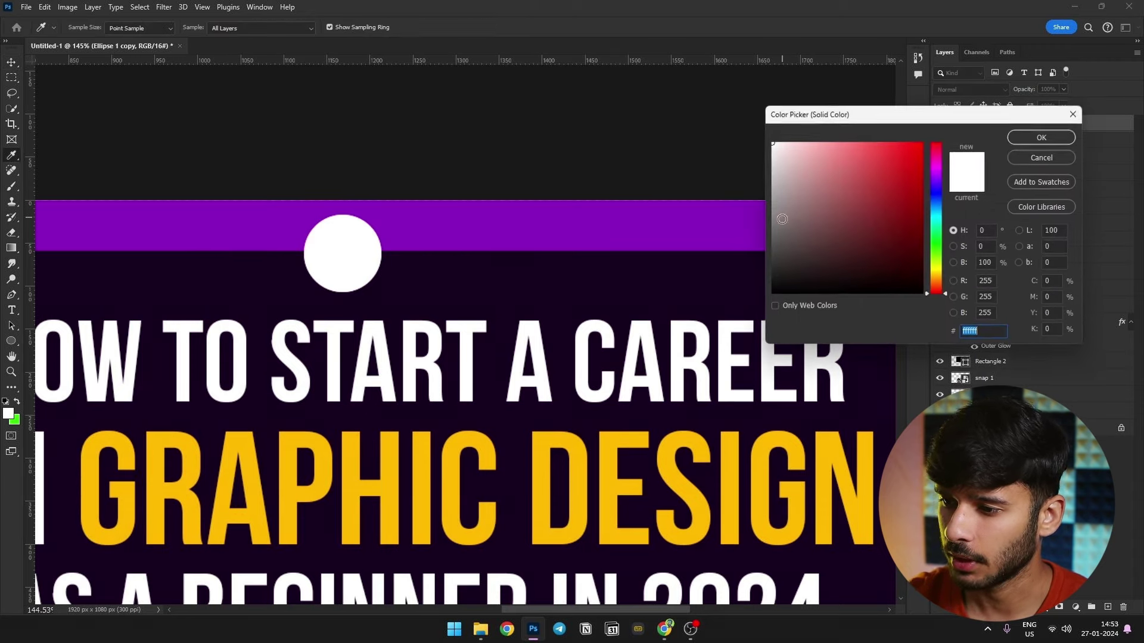
pyautogui.moveTo(851, 188); pyautogui.dragTo(811, 191)
pyautogui.click(1041, 137)
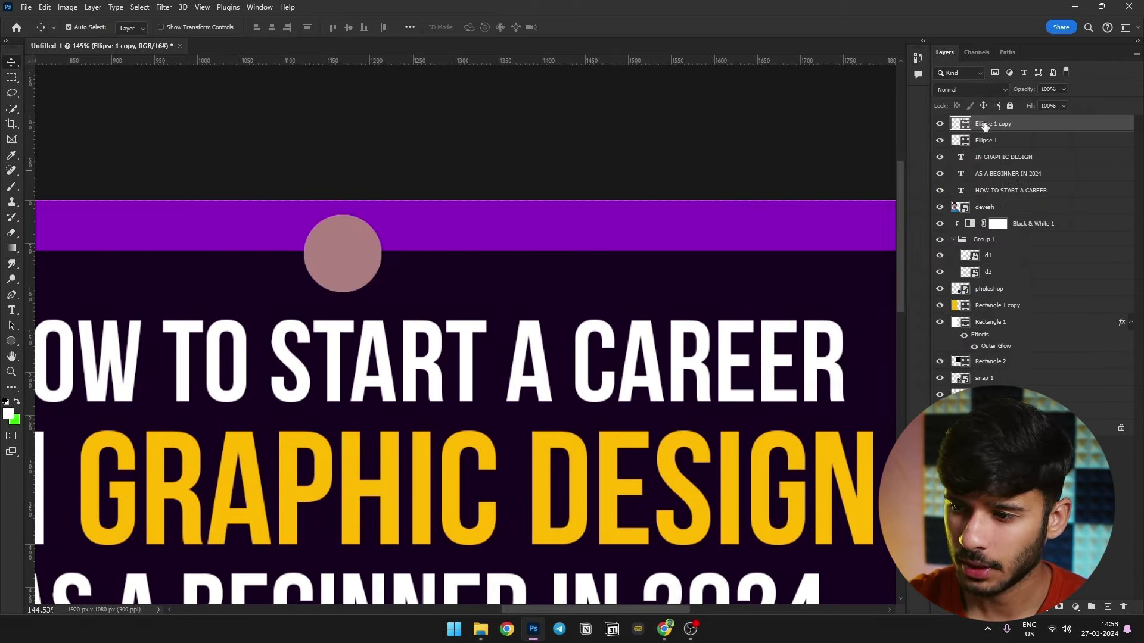
# - Shrink the pink circle slightly about its centre so the white circle forms a thin ring around it
pyautogui.hotkey('ctrl', 't')
pyautogui.moveTo(383, 214); pyautogui.dragTo(386, 225)
pyautogui.press('Return')
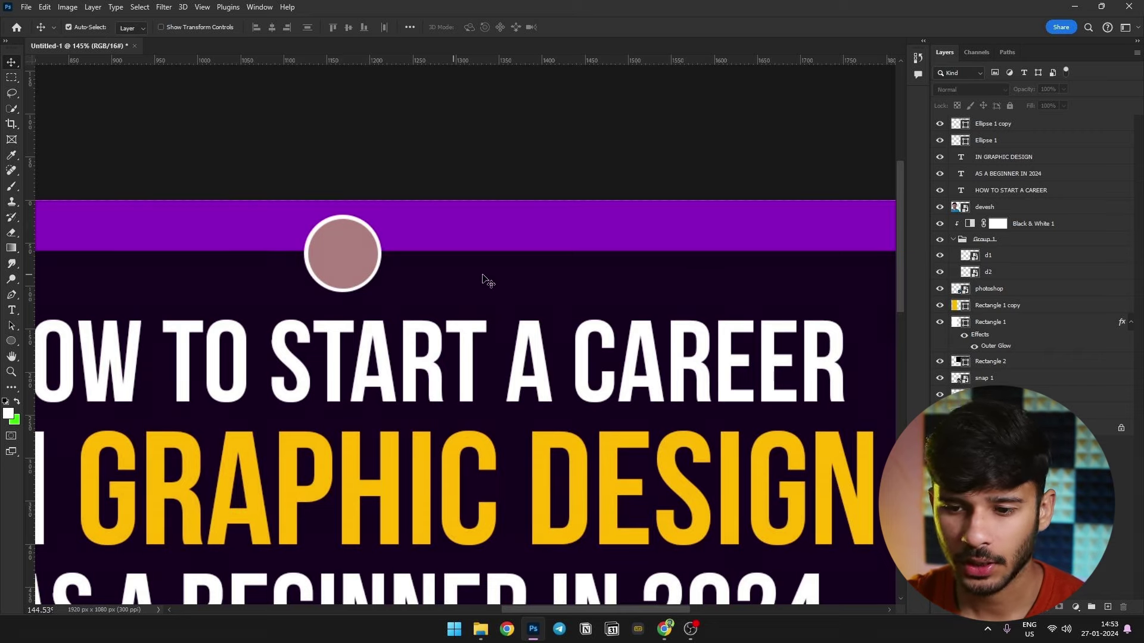
# - Place the logo image over the pink circle at about 10.8% scale and clip it to that circle
pyautogui.hscroll(1, 651, 288)
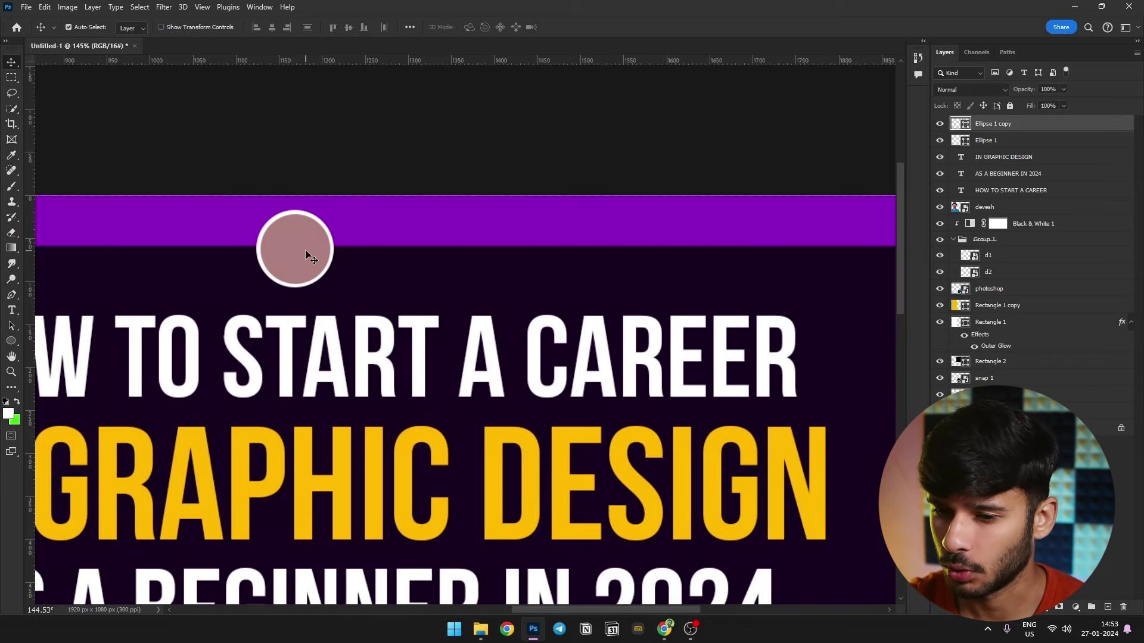
pyautogui.hotkey('alt', 'Tab')
pyautogui.moveTo(664, 194); pyautogui.dragTo(341, 257)
pyautogui.hotkey('alt', 'Tab')
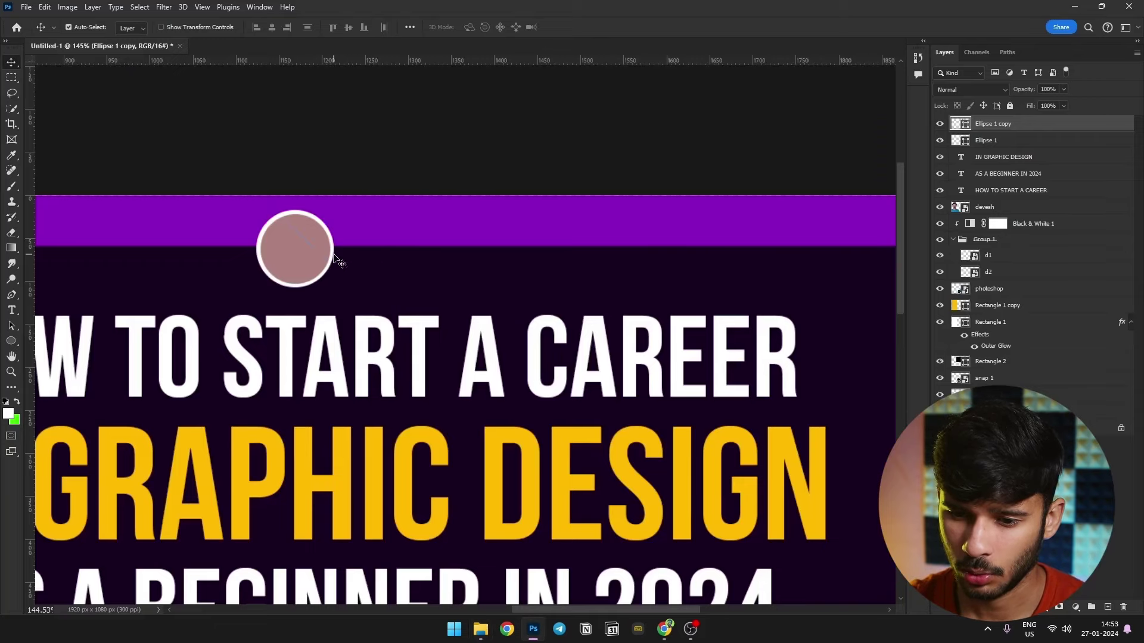
pyautogui.moveTo(779, 401); pyautogui.dragTo(303, 258)
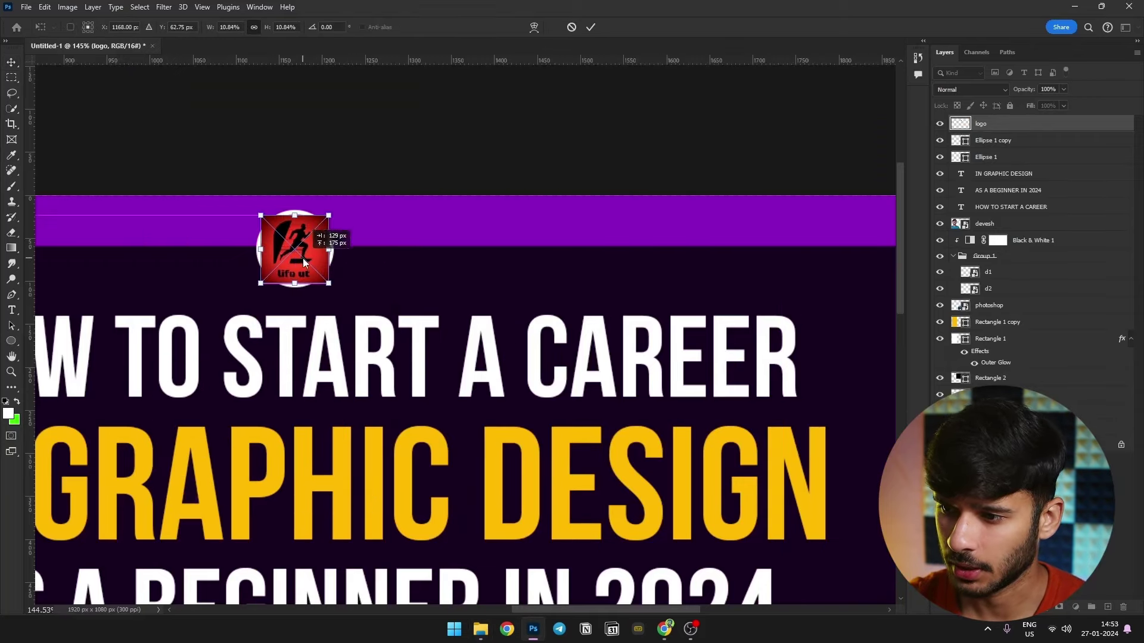
pyautogui.press('Return')
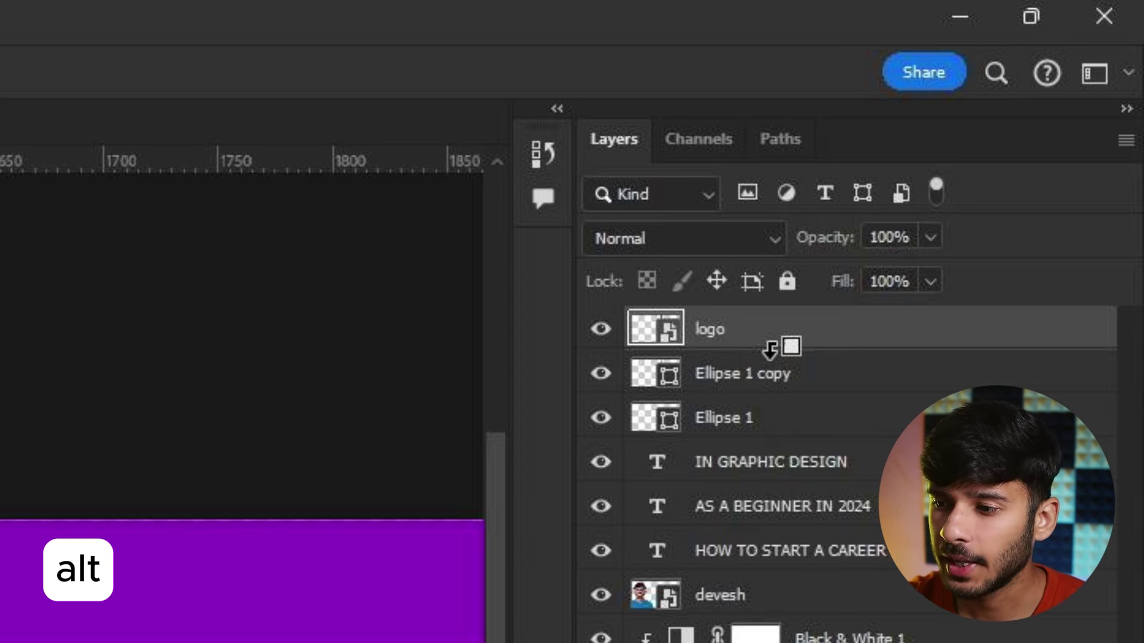
pyautogui.keyDown('alt'); pyautogui.click(769, 350); pyautogui.keyUp('alt')
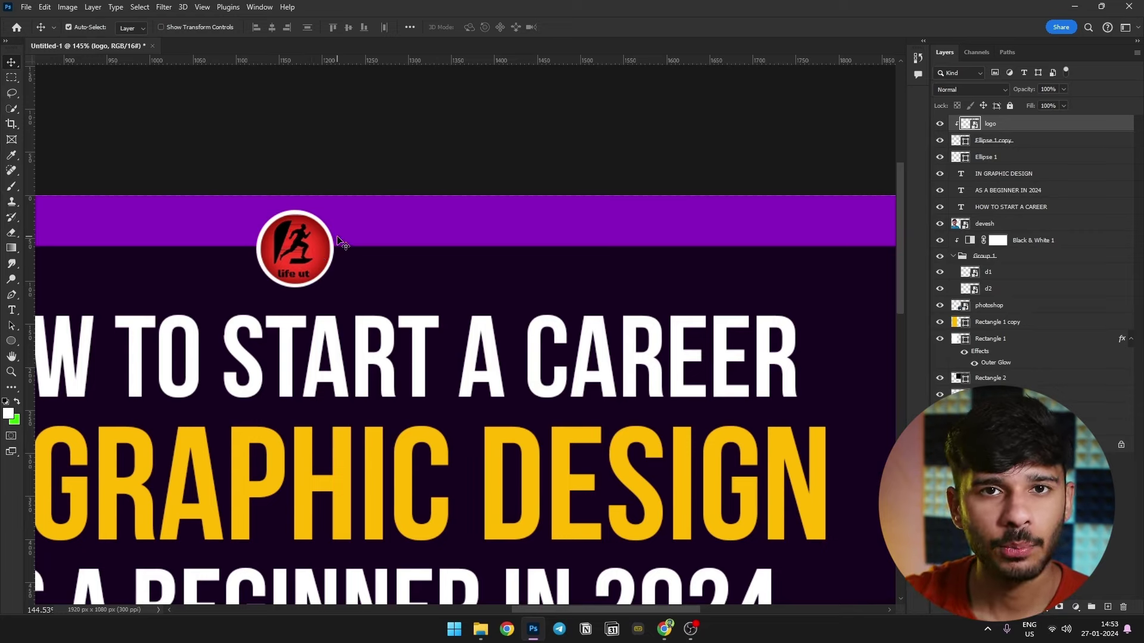
# - Draw a white, fully rounded rectangle between the white ring and the logo circle, extending rightwards as a name tag tucked behind the logo
pyautogui.click(1013, 158)
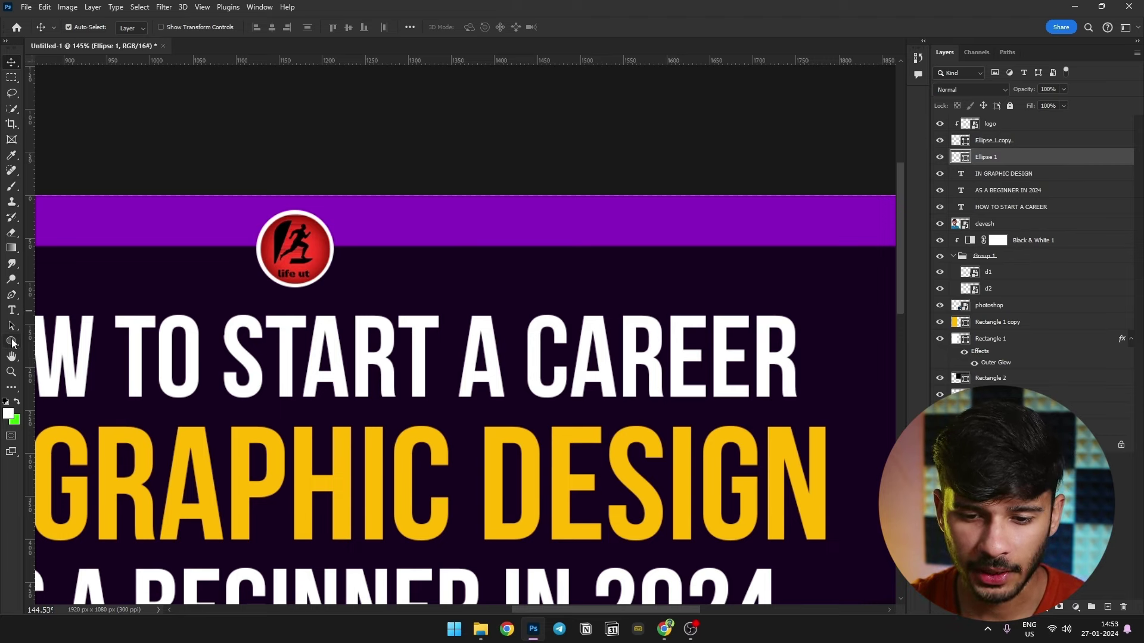
pyautogui.click(11, 341)
pyautogui.click(59, 344)
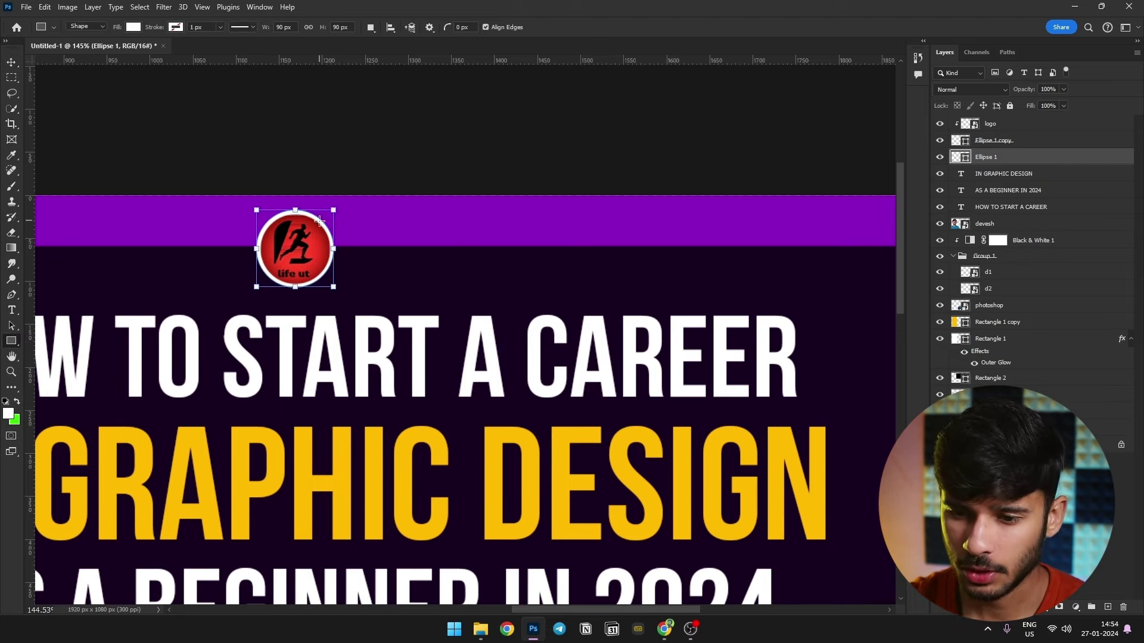
pyautogui.moveTo(320, 225); pyautogui.dragTo(345, 247)
pyautogui.press('v')
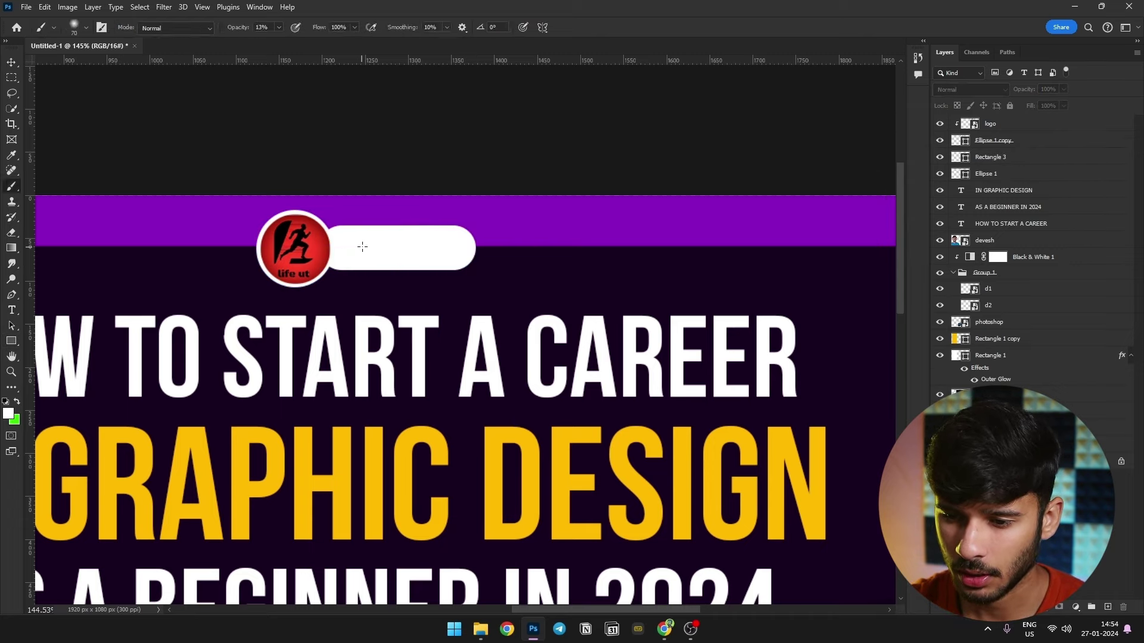
pyautogui.moveTo(429, 250); pyautogui.dragTo(409, 255)
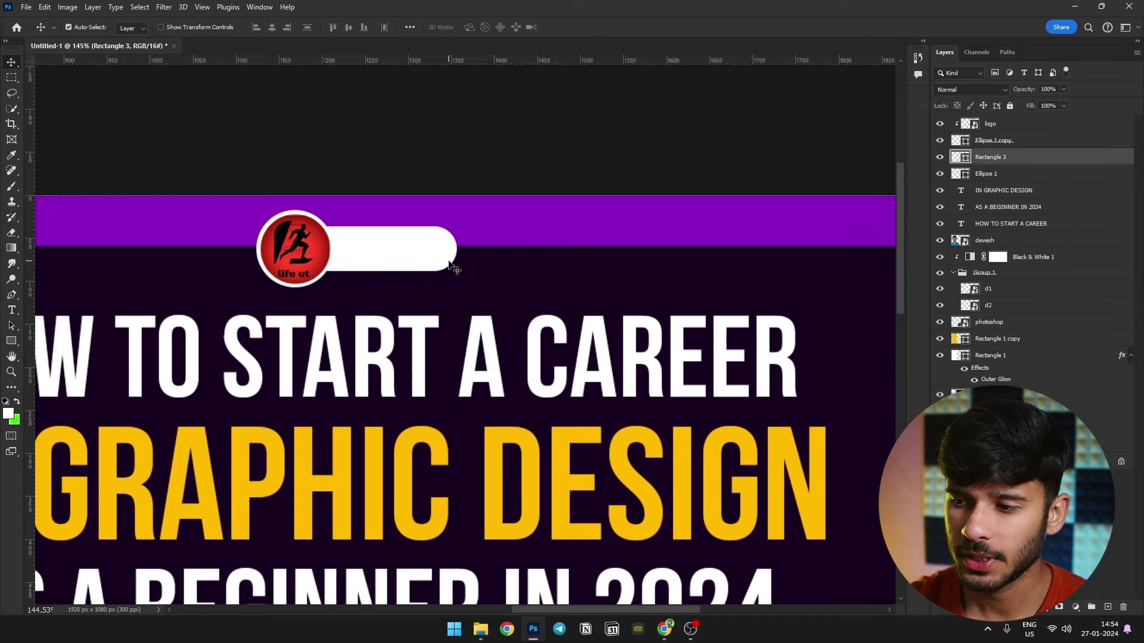
# - Add a text layer reading "Life UT" near the white name tag and colour it black (000000)
pyautogui.press('t')
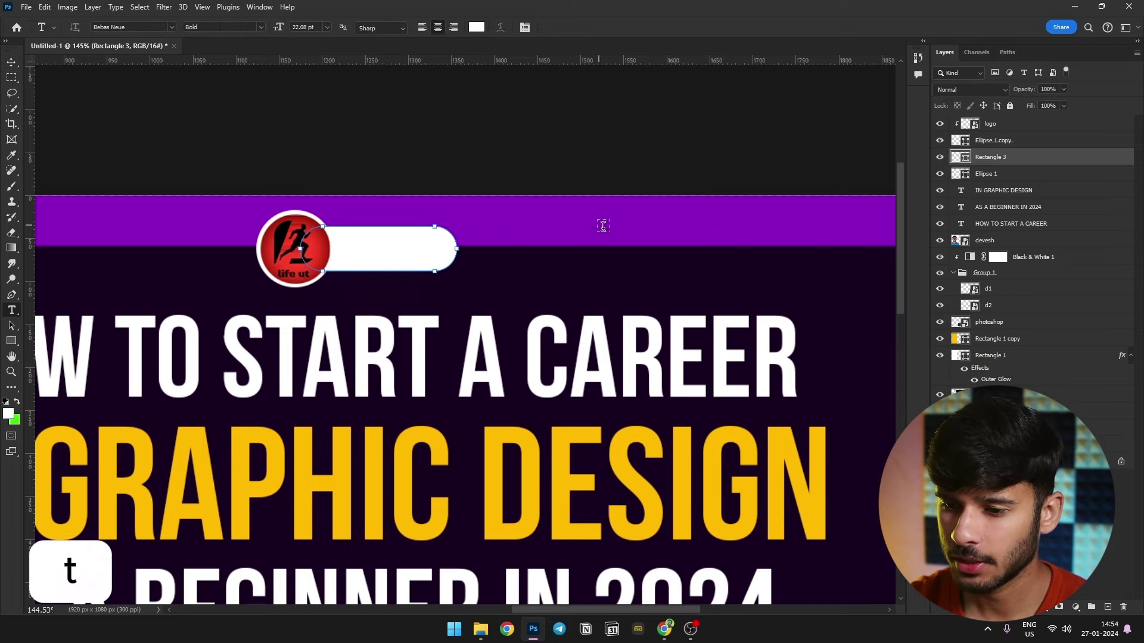
pyautogui.click(489, 240)
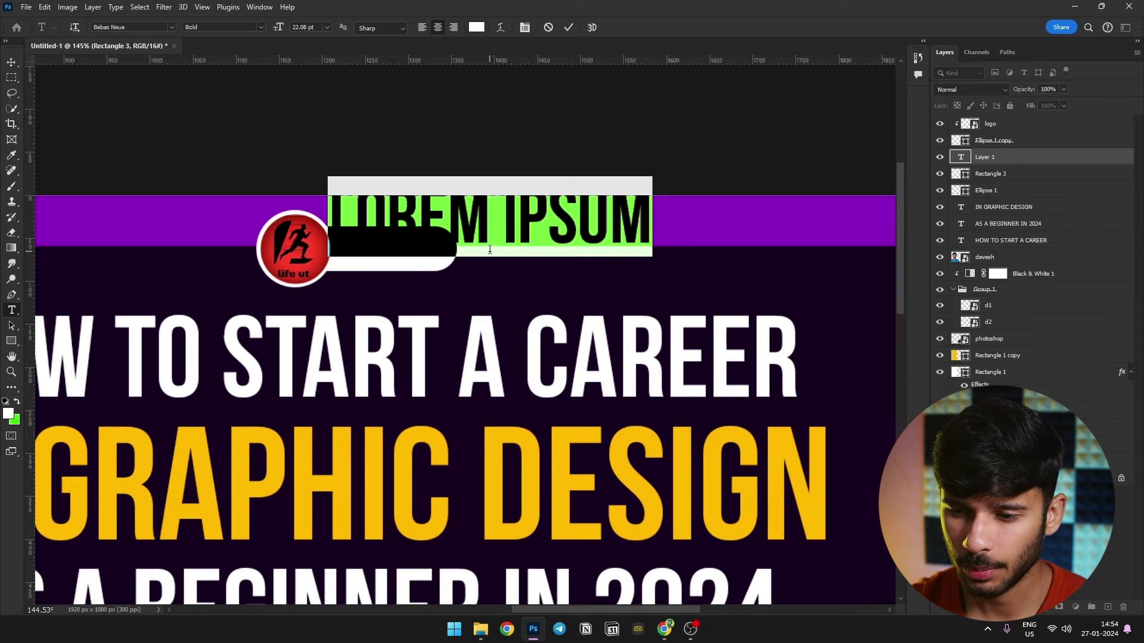
pyautogui.write('U')
pyautogui.hotkey('ctrl', 'a')
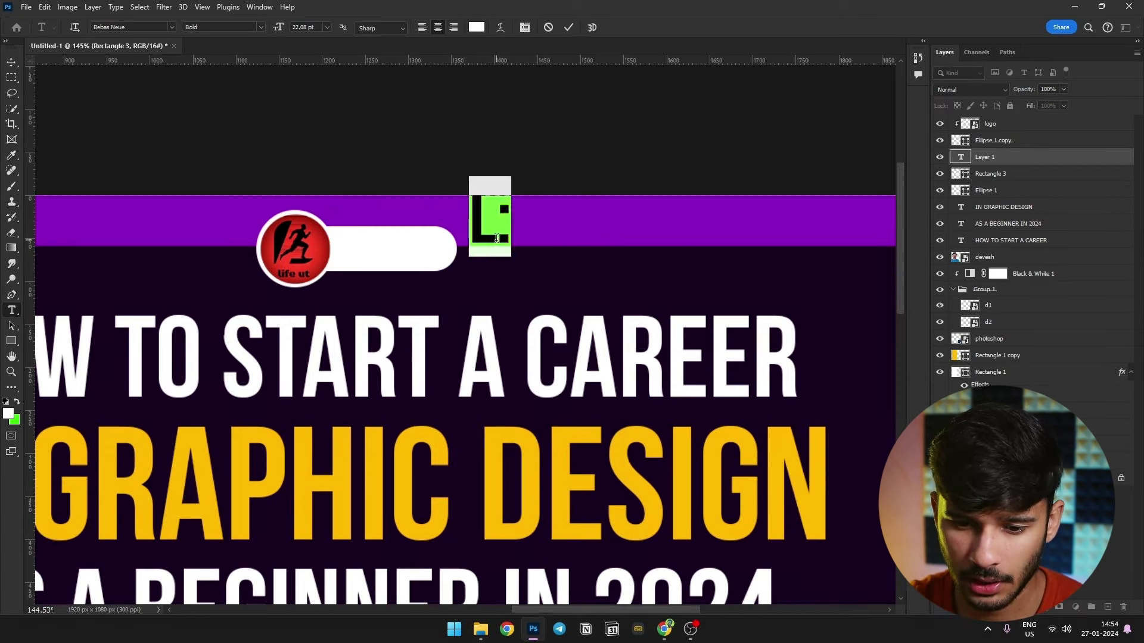
pyautogui.write('LIFE UT')
pyautogui.hotkey('ctrl', 'a')
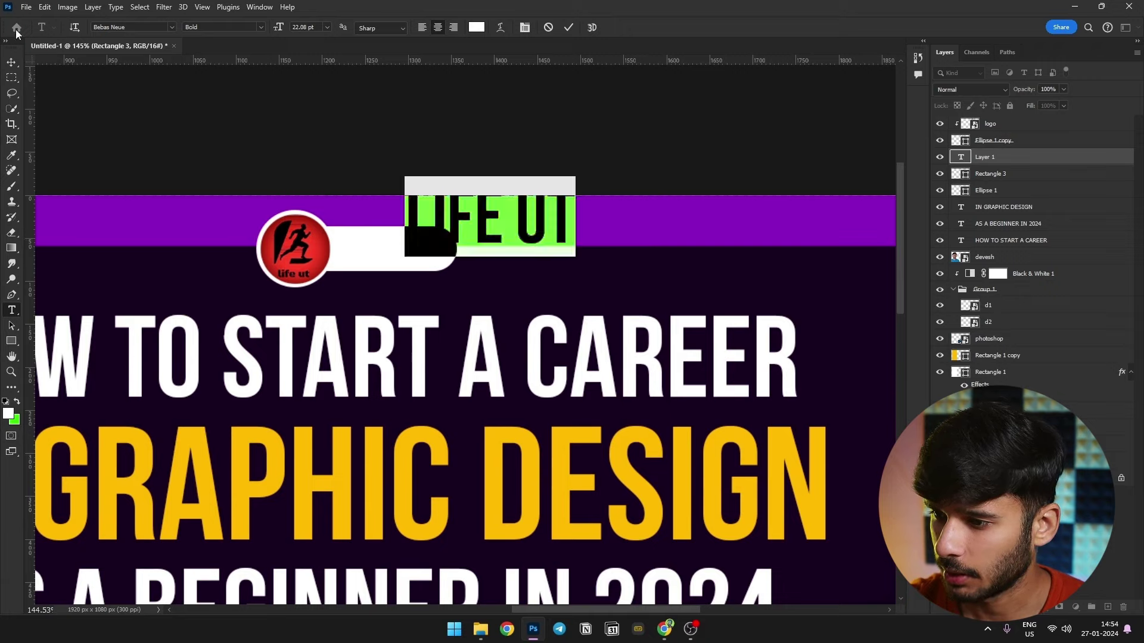
pyautogui.click(8, 414)
pyautogui.write('000000')
pyautogui.press('Return')
pyautogui.hotkey('ctrl', 'Return')
# - Move the Life UT text onto the white name tag and scale it to about 46% so it fits inside
pyautogui.press('v')
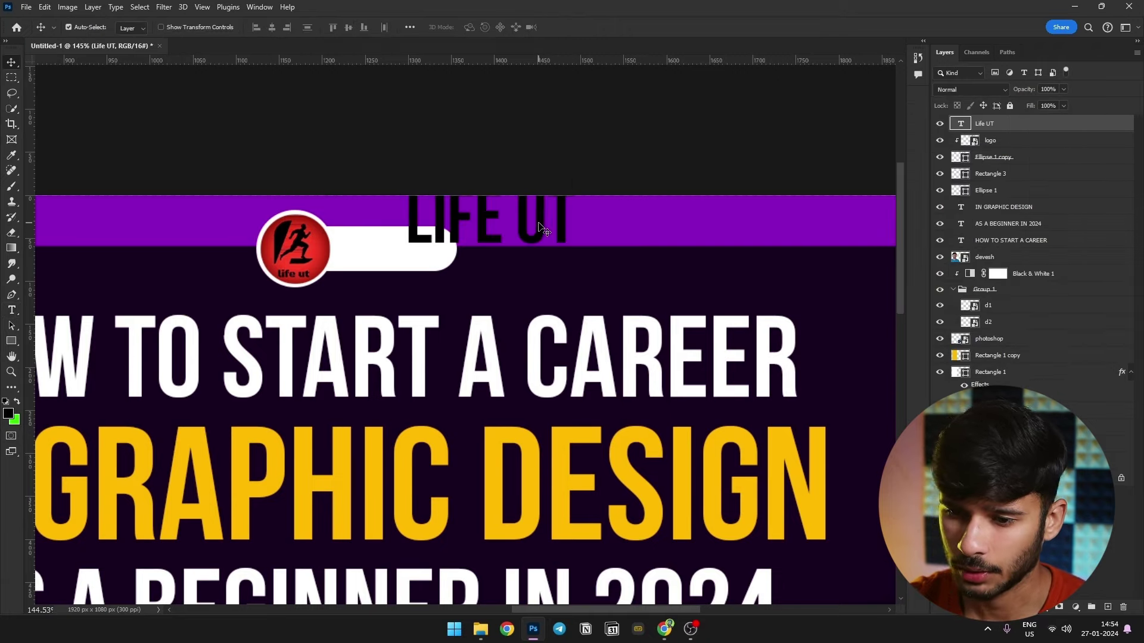
pyautogui.moveTo(542, 228); pyautogui.dragTo(405, 255)
pyautogui.hotkey('ctrl', 't')
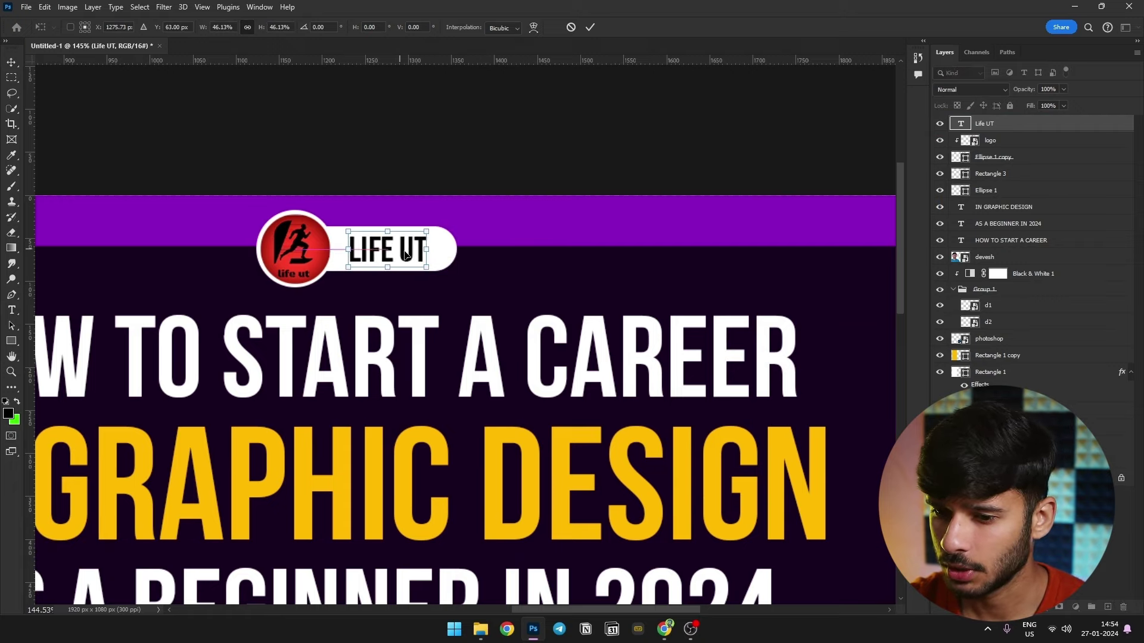
pyautogui.press('Return')
# - Change the Life UT text's font to SF Pro Display in the Semibold style
pyautogui.doubleClick(960, 123)
pyautogui.click(852, 113)
pyautogui.click(822, 179)
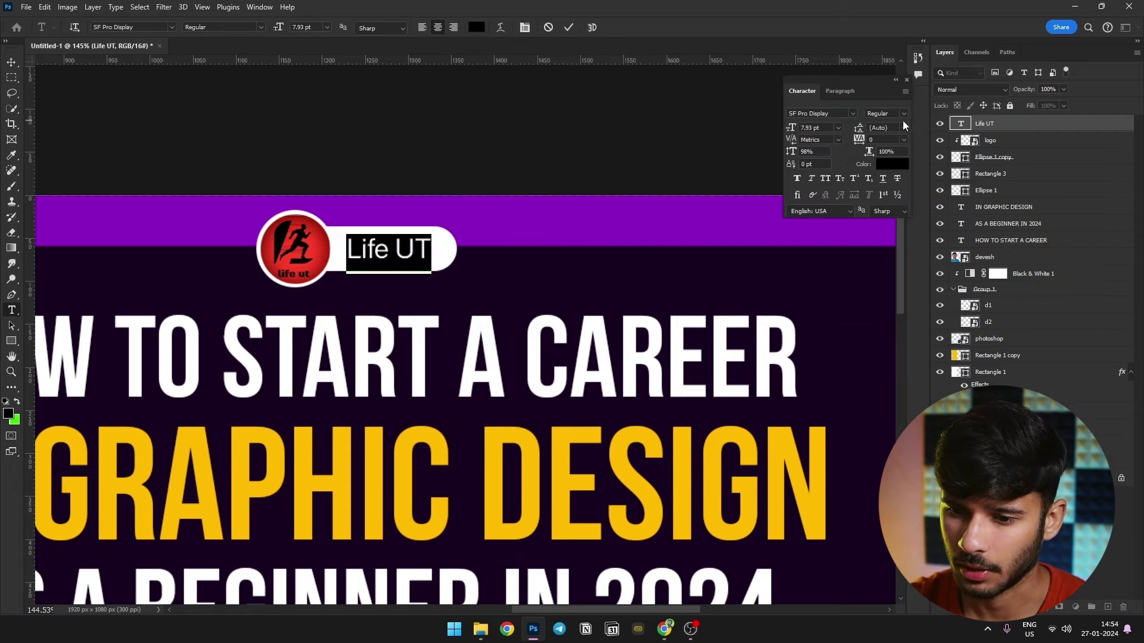
pyautogui.click(903, 113)
pyautogui.click(911, 222)
pyautogui.hotkey('ctrl', 'Return')
pyautogui.press('v')
pyautogui.scroll(-3, 428, 272)
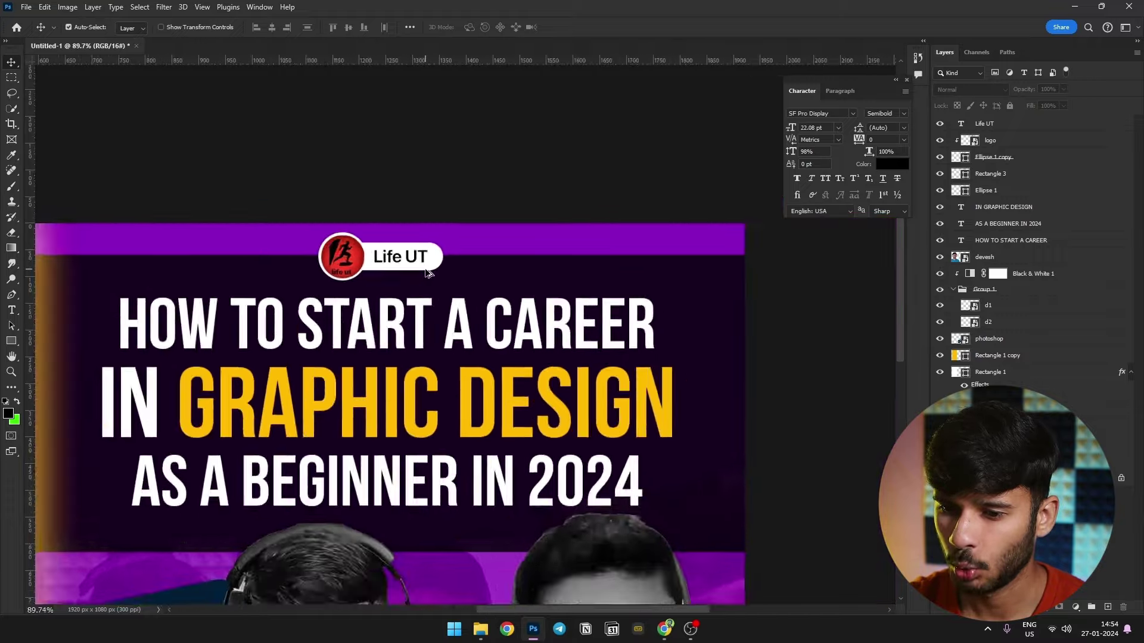
pyautogui.scroll(-3, 428, 273)
# - Group all the logo badge layers, from the Life UT text down to Ellipse 1, and nudge the group about 30 px right
pyautogui.click(1006, 125)
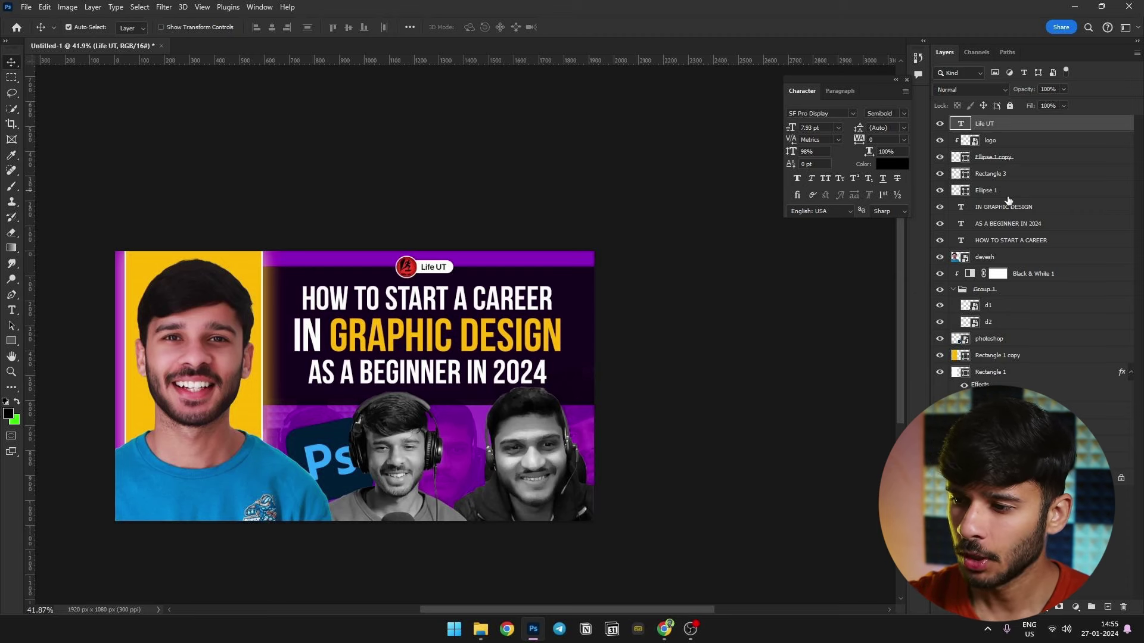
pyautogui.press('shift')
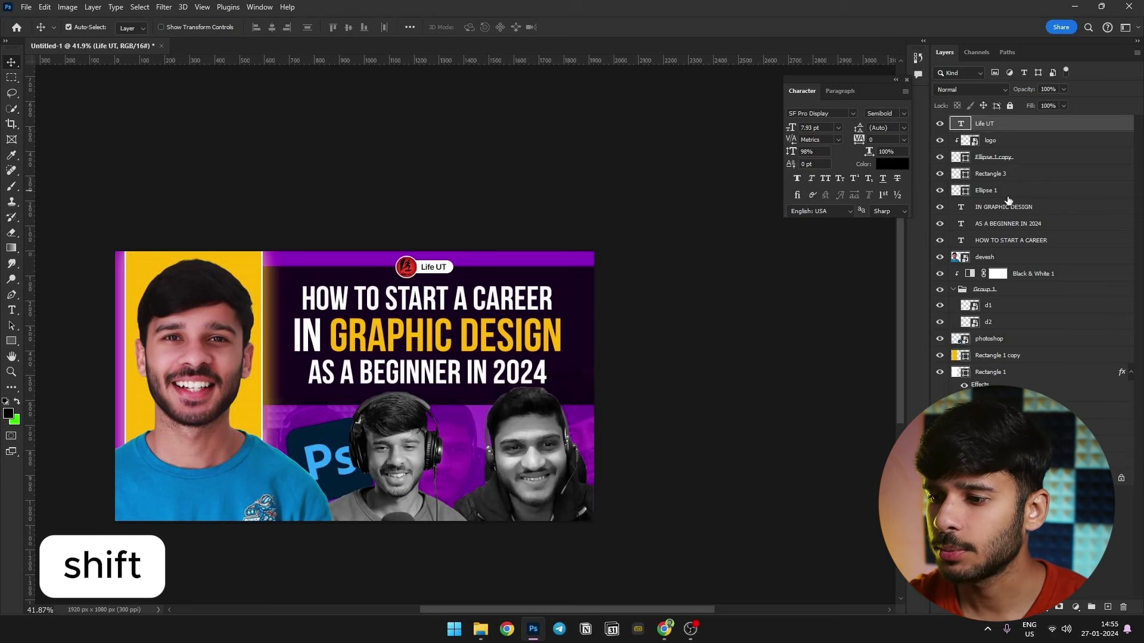
pyautogui.keyDown('shift'); pyautogui.click(1007, 195); pyautogui.keyUp('shift')
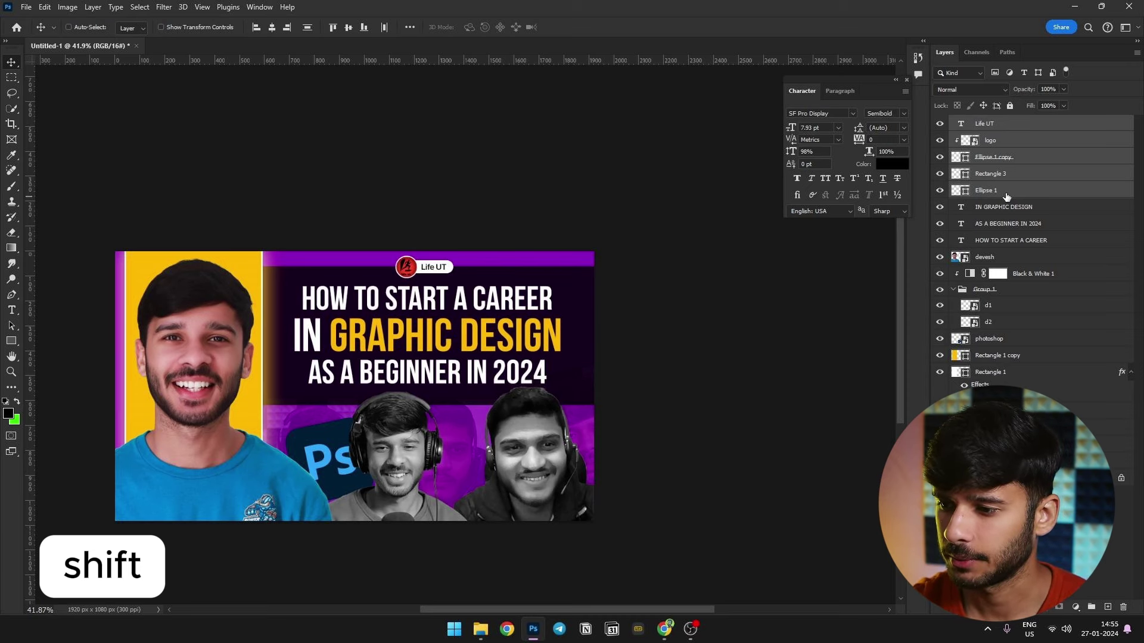
pyautogui.hotkey('ctrl', 'g')
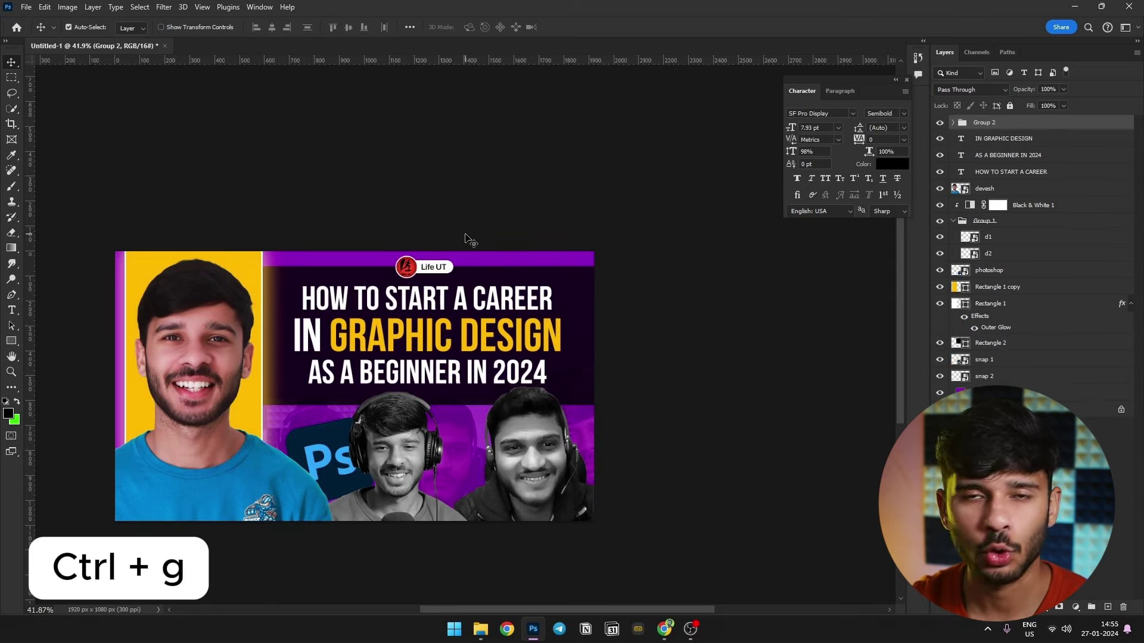
pyautogui.hotkey('shift', 'Right')
pyautogui.hotkey('shift', 'Right')
pyautogui.hotkey('shift', 'Right')
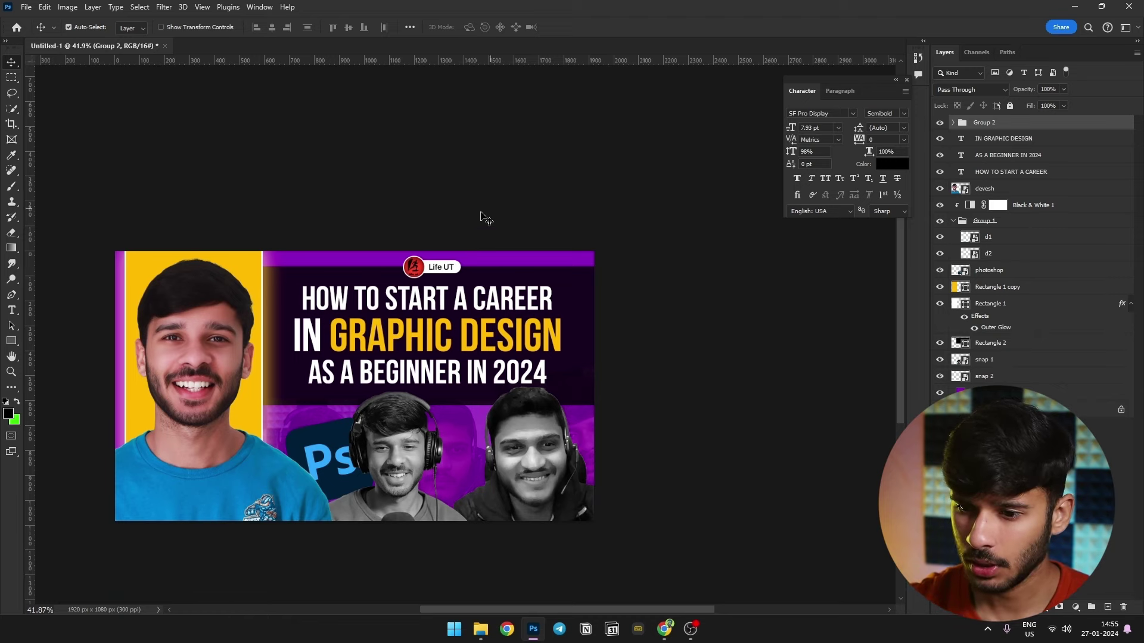
# - Place the random landscape image from the PNGS folder directly above the yellow rectangle's layer and move it over the yellow panel
pyautogui.scroll(3, 390, 374)
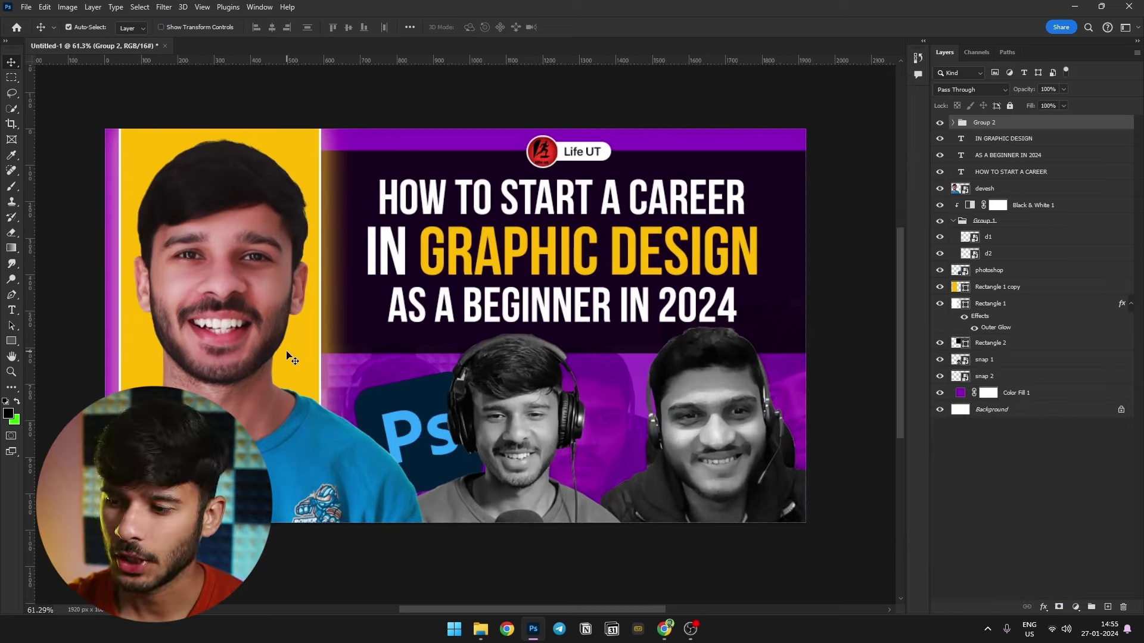
pyautogui.click(287, 360)
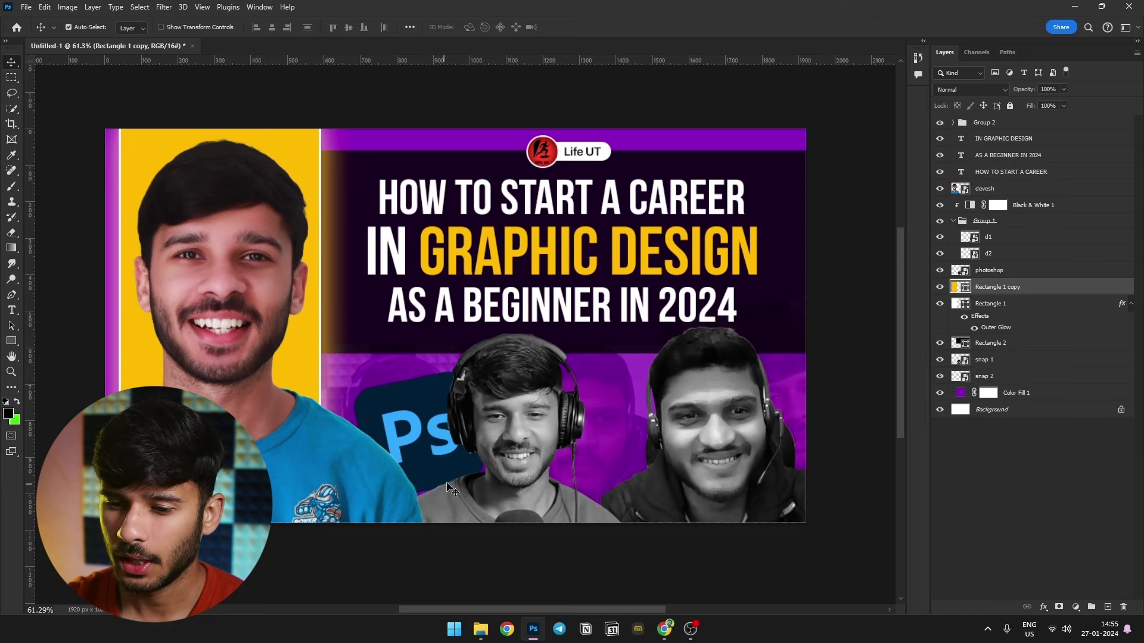
pyautogui.click(480, 629)
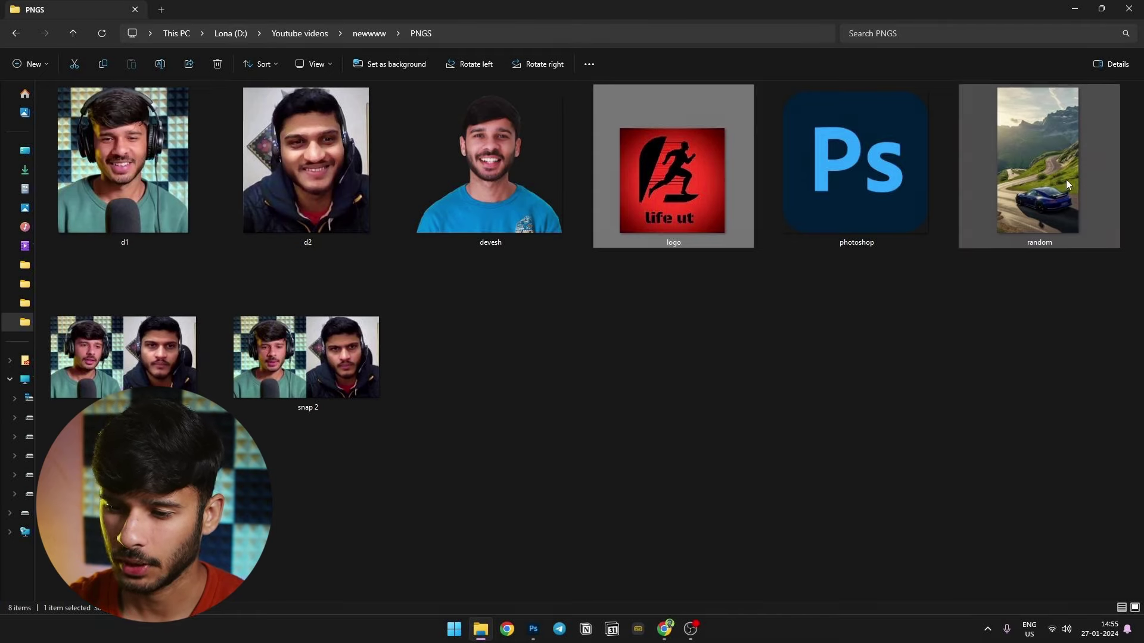
pyautogui.moveTo(1037, 166); pyautogui.dragTo(452, 325)
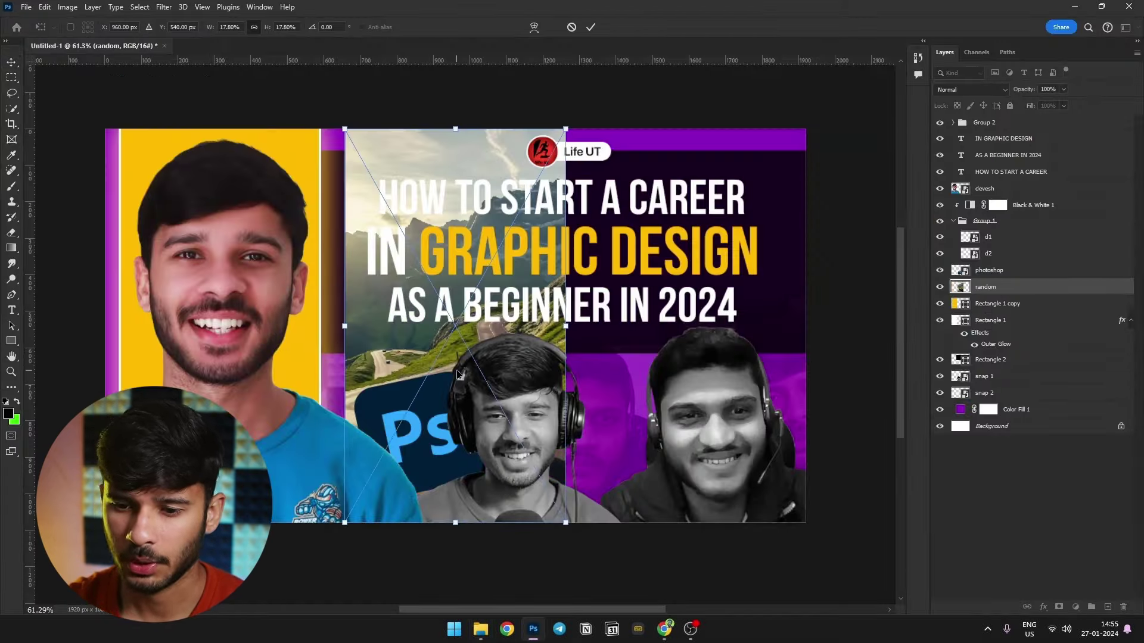
pyautogui.moveTo(461, 375); pyautogui.dragTo(225, 366)
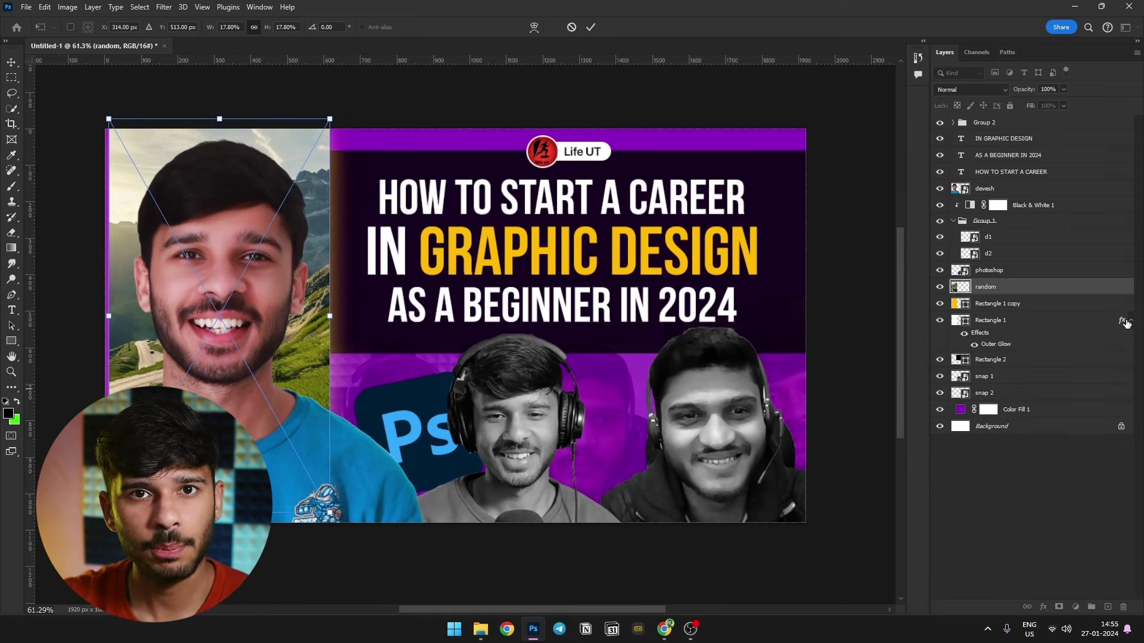
# - Clip the random landscape image to the yellow rectangle and lower its opacity to 17%
pyautogui.press('alt')
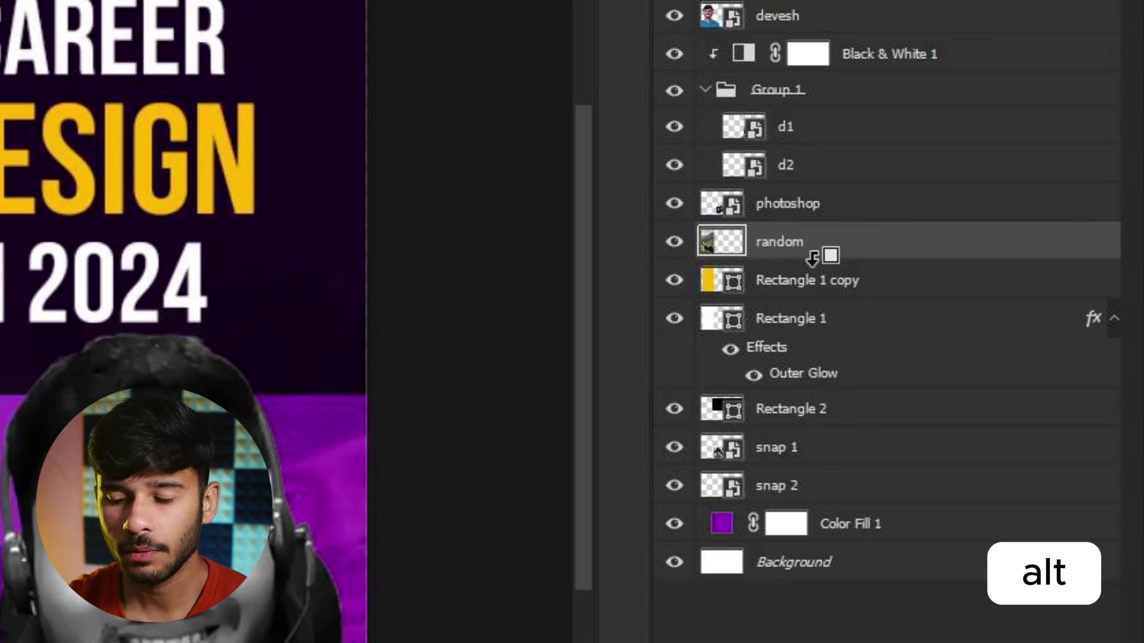
pyautogui.keyDown('alt'); pyautogui.click(812, 257); pyautogui.keyUp('alt')
pyautogui.click(899, 292)
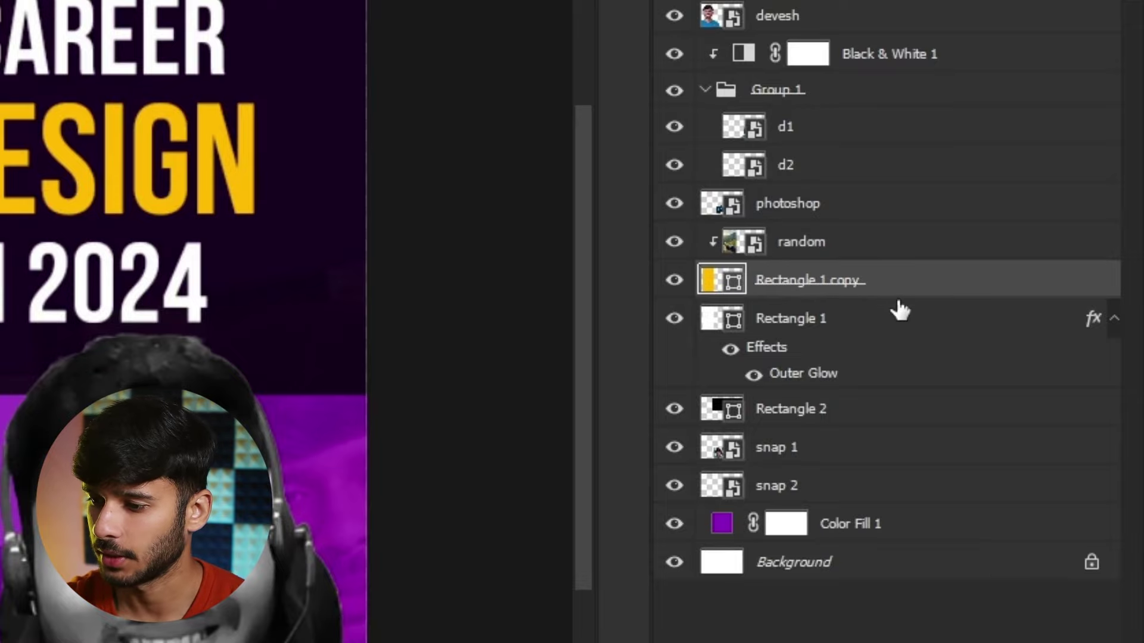
pyautogui.click(890, 250)
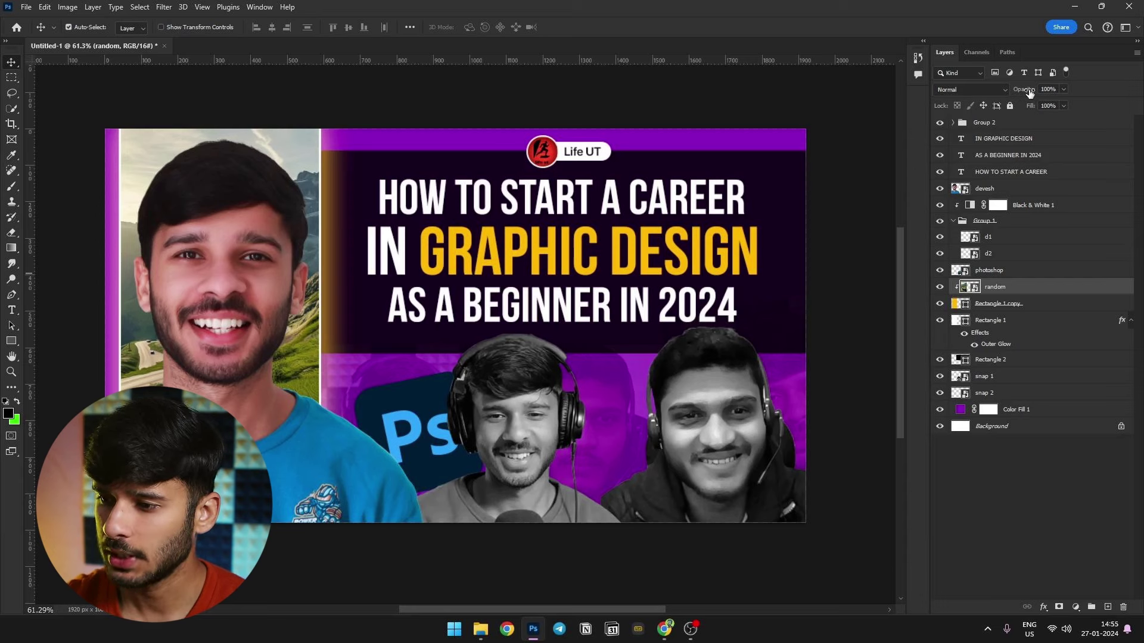
pyautogui.moveTo(971, 103); pyautogui.dragTo(977, 104)
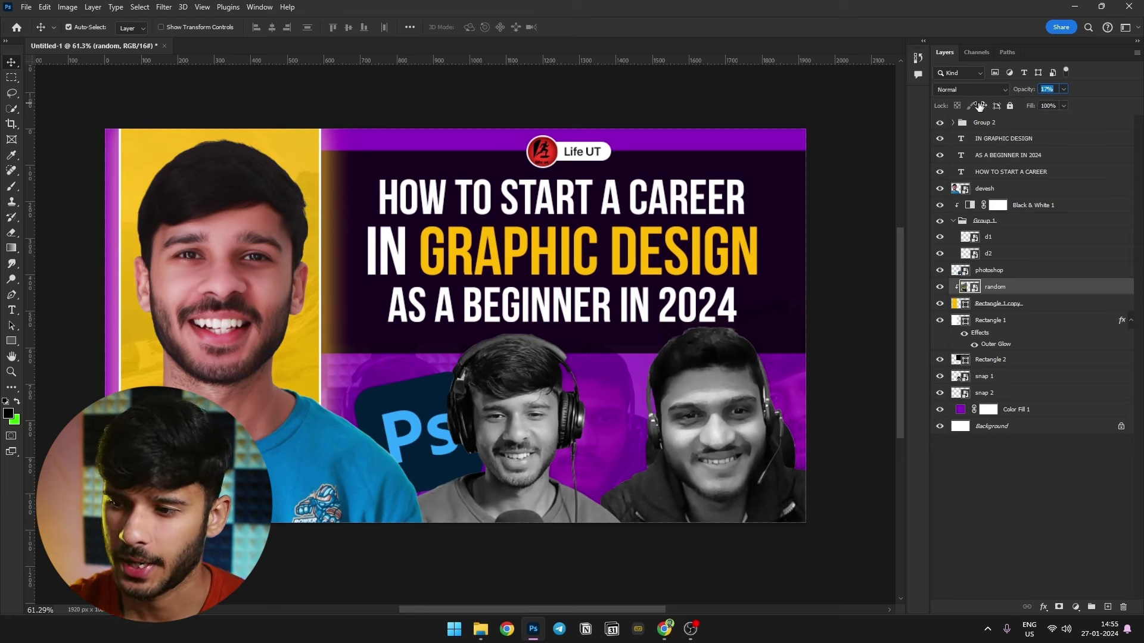
# - Apply a Gaussian Blur with a 4.1 px radius to the random landscape image and set its opacity to 25%
pyautogui.click(161, 6)
pyautogui.moveTo(239, 161)
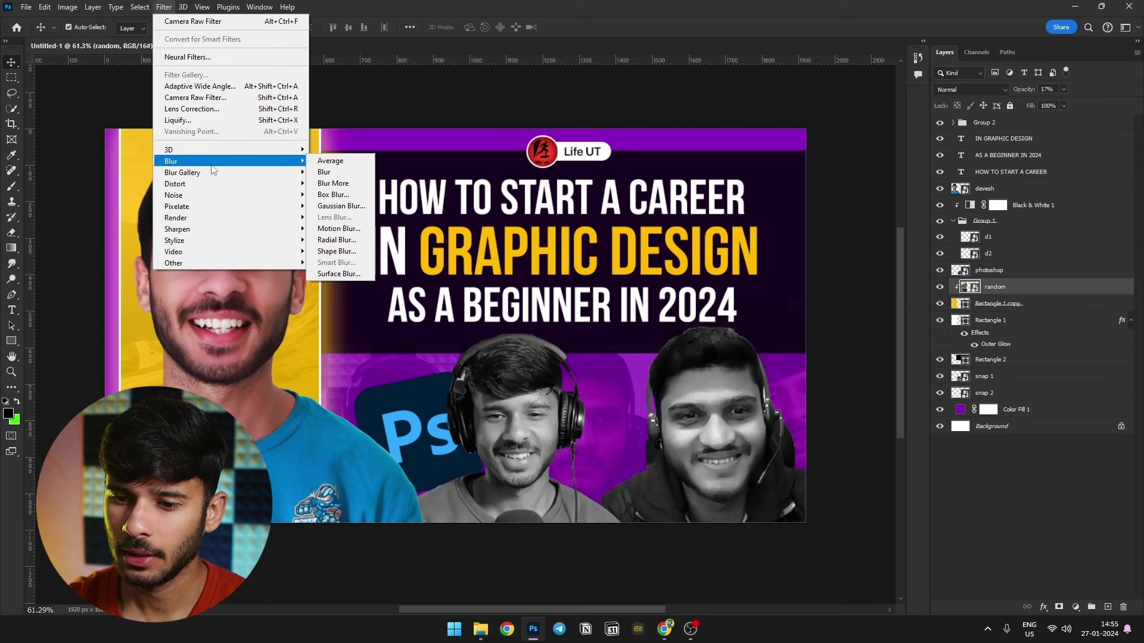
pyautogui.click(340, 206)
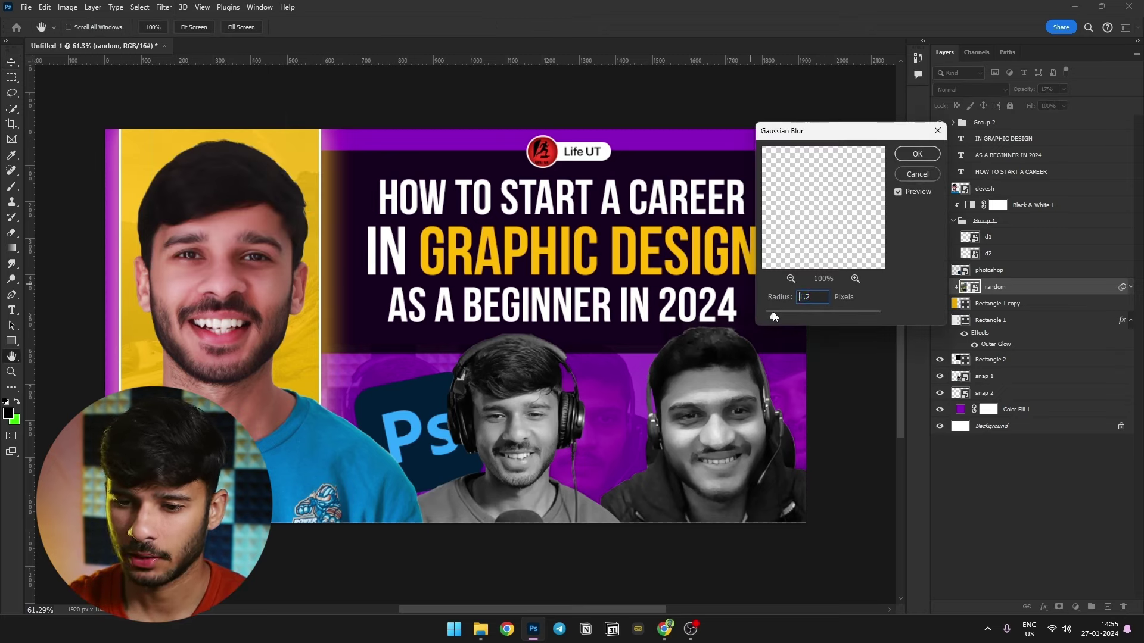
pyautogui.moveTo(775, 317); pyautogui.dragTo(778, 315)
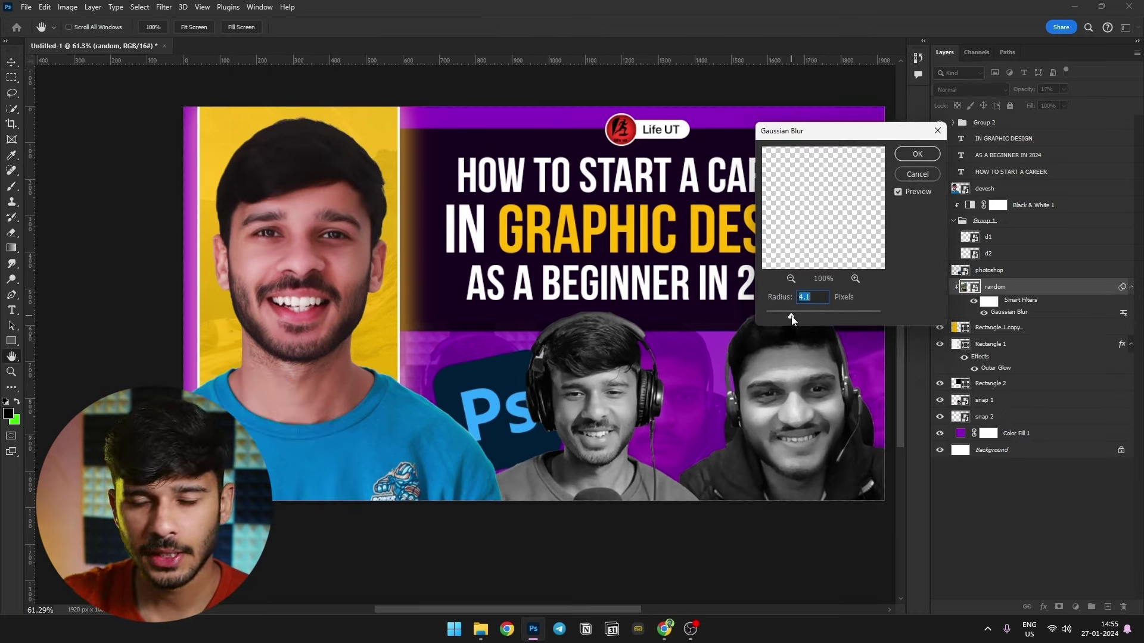
pyautogui.click(916, 155)
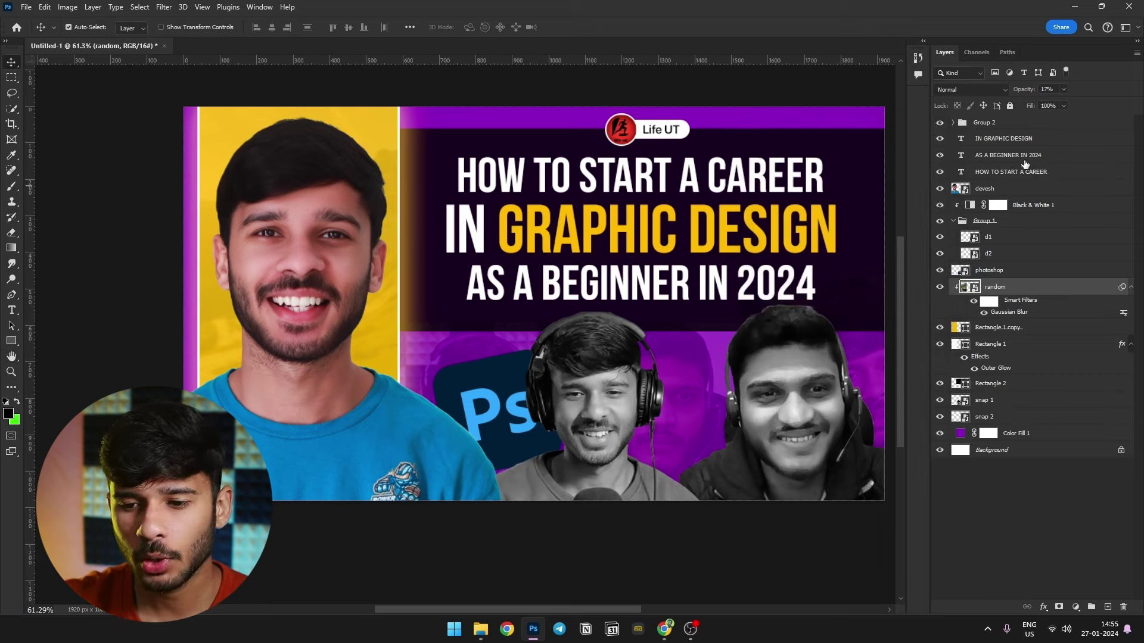
pyautogui.moveTo(1022, 91); pyautogui.dragTo(1027, 91)
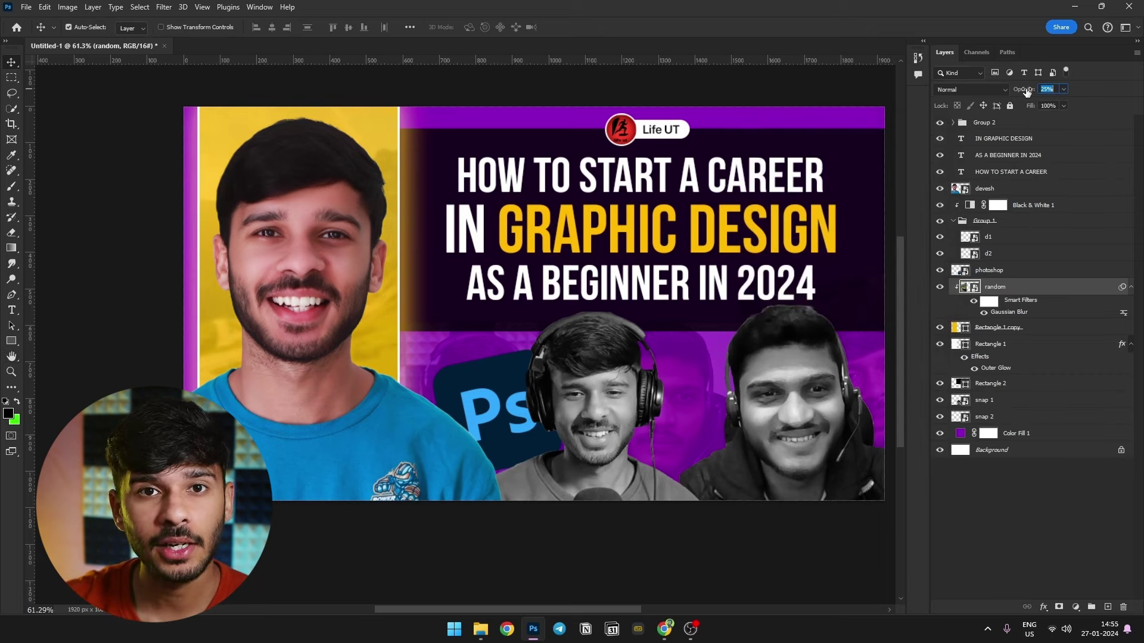
pyautogui.click(1014, 480)
pyautogui.moveTo(558, 327); pyautogui.dragTo(490, 366)
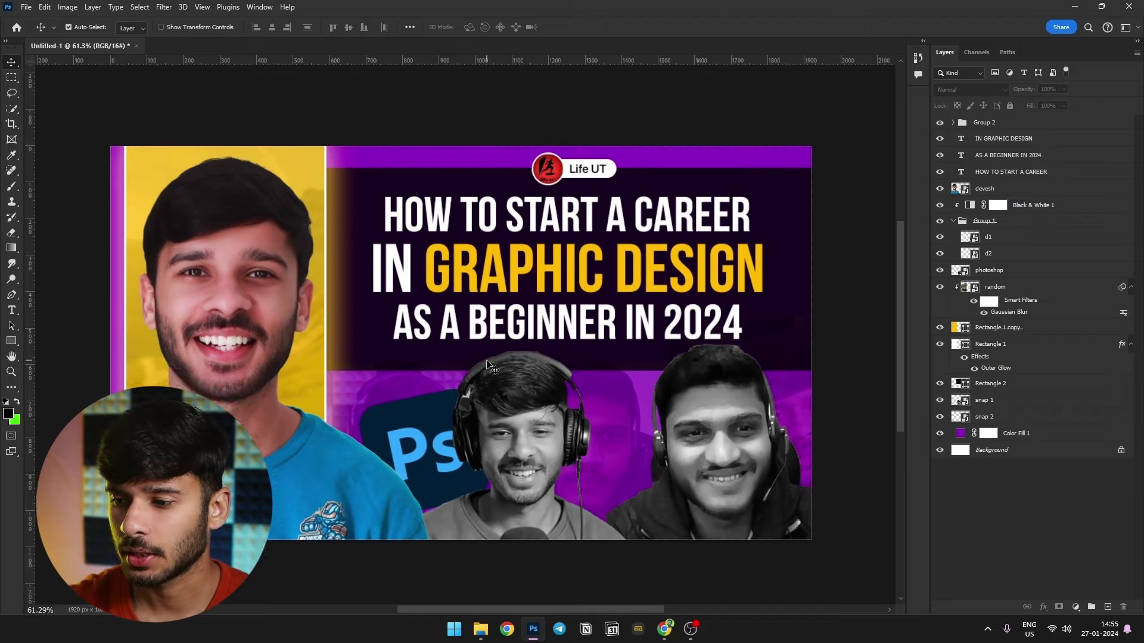
# - Add a new layer at the top of the layer stack and sample the background's purple as the Brush tool colour
pyautogui.scroll(1, 489, 361)
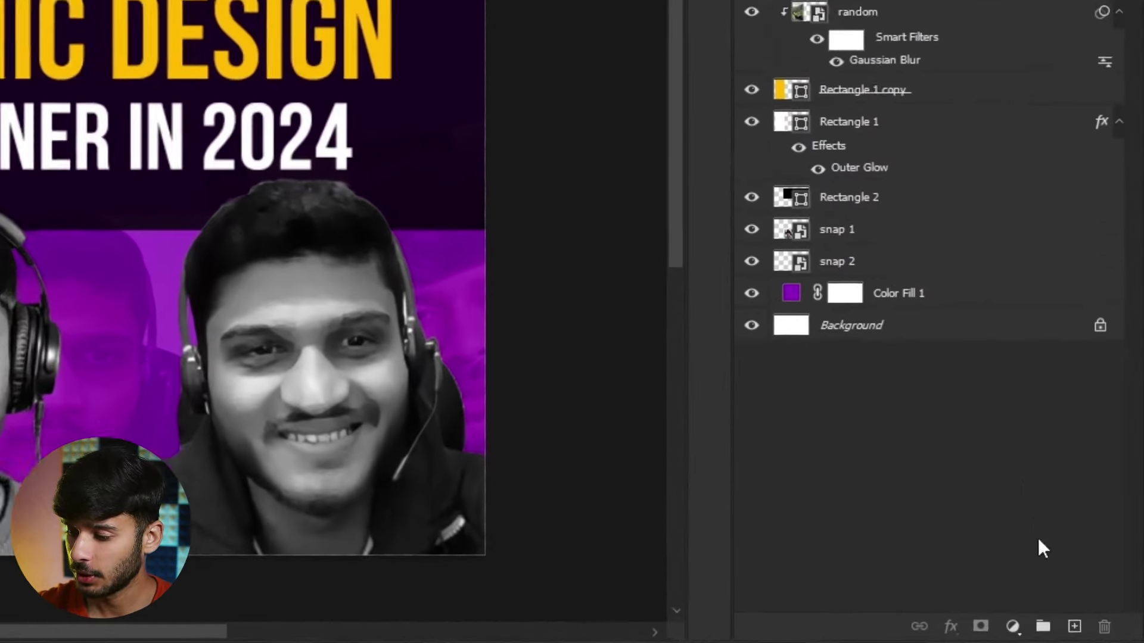
pyautogui.click(1072, 628)
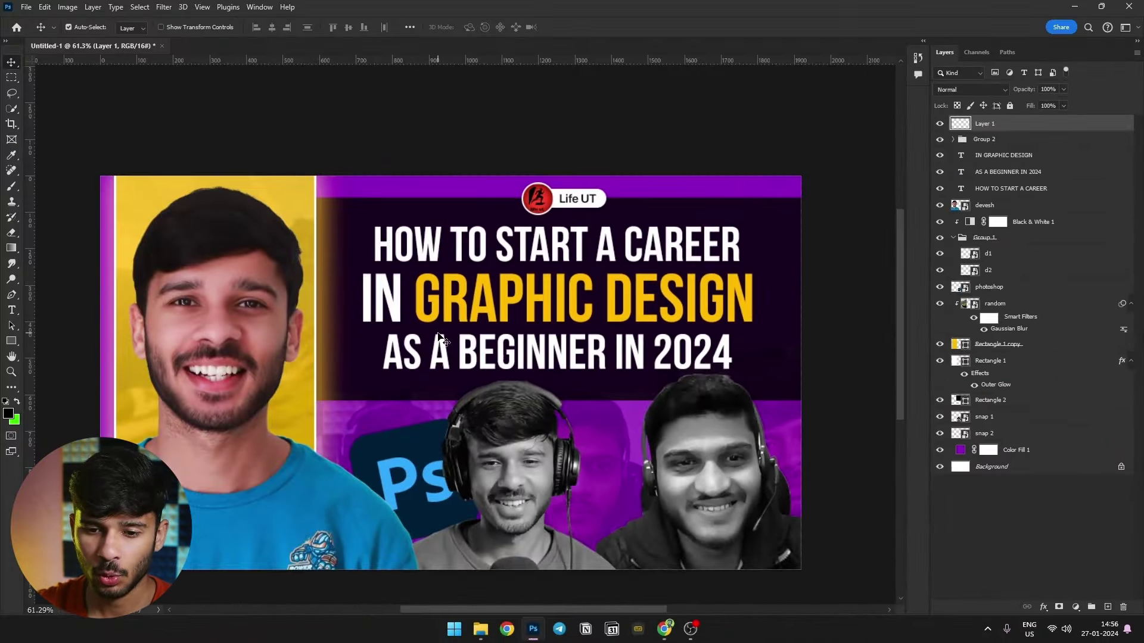
pyautogui.click(12, 188)
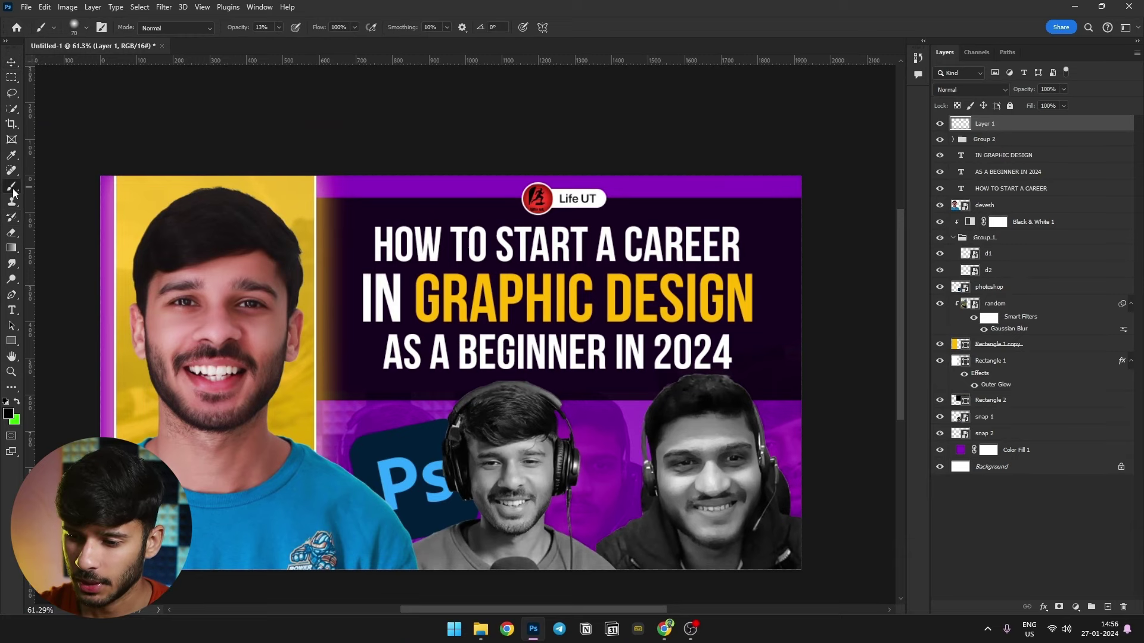
pyautogui.keyDown('alt'); pyautogui.click(438, 173); pyautogui.keyUp('alt')
pyautogui.scroll(-1, 509, 316)
# - Enlarge the soft brush to 1300 px and paint a faint purple glow over the thumbnail's right edge
pyautogui.rightClick(509, 315)
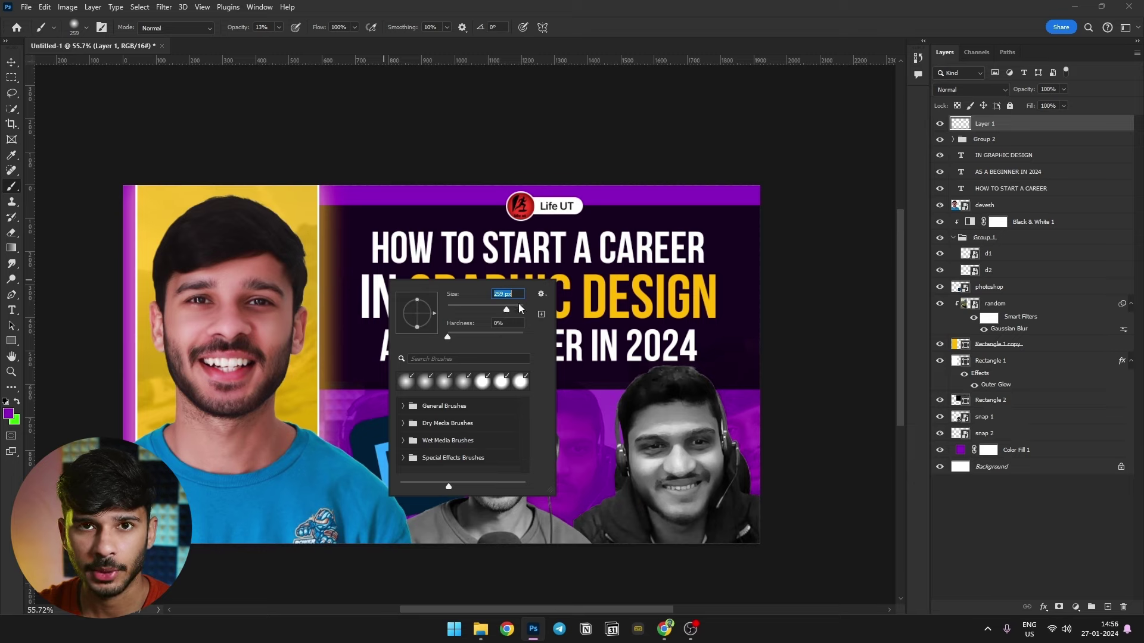
pyautogui.press('Return')
pyautogui.rightClick(597, 314)
pyautogui.moveTo(594, 311); pyautogui.dragTo(600, 310)
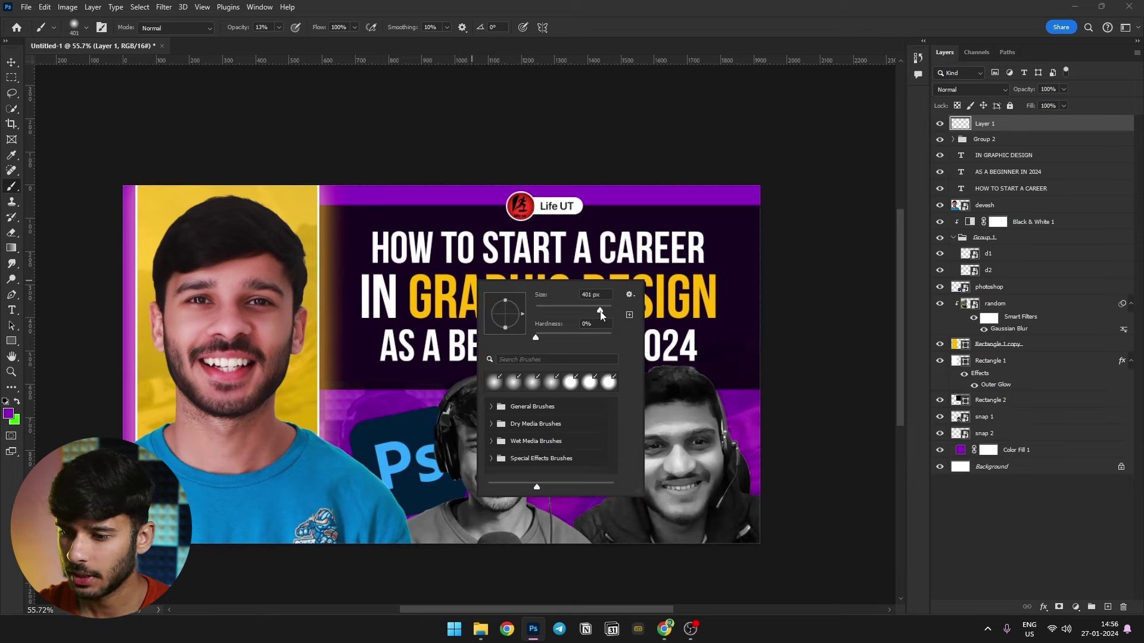
pyautogui.press('Return')
pyautogui.press(']')
pyautogui.press(']')
pyautogui.press(']')
pyautogui.press(']')
pyautogui.press(']')
pyautogui.press(']')
pyautogui.press(']')
pyautogui.press(']')
pyautogui.press(']')
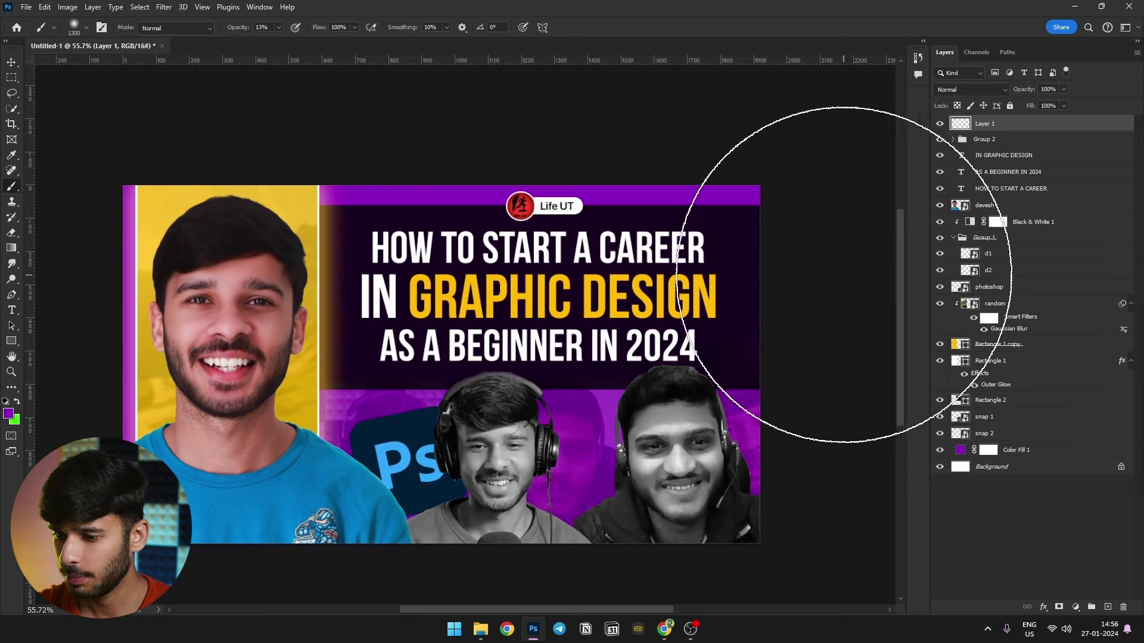
# - Add another top layer, sample the panel's yellow and paint a faint glow along the thumbnail's left edge, reducing the brush to 1100 px
pyautogui.click(1107, 607)
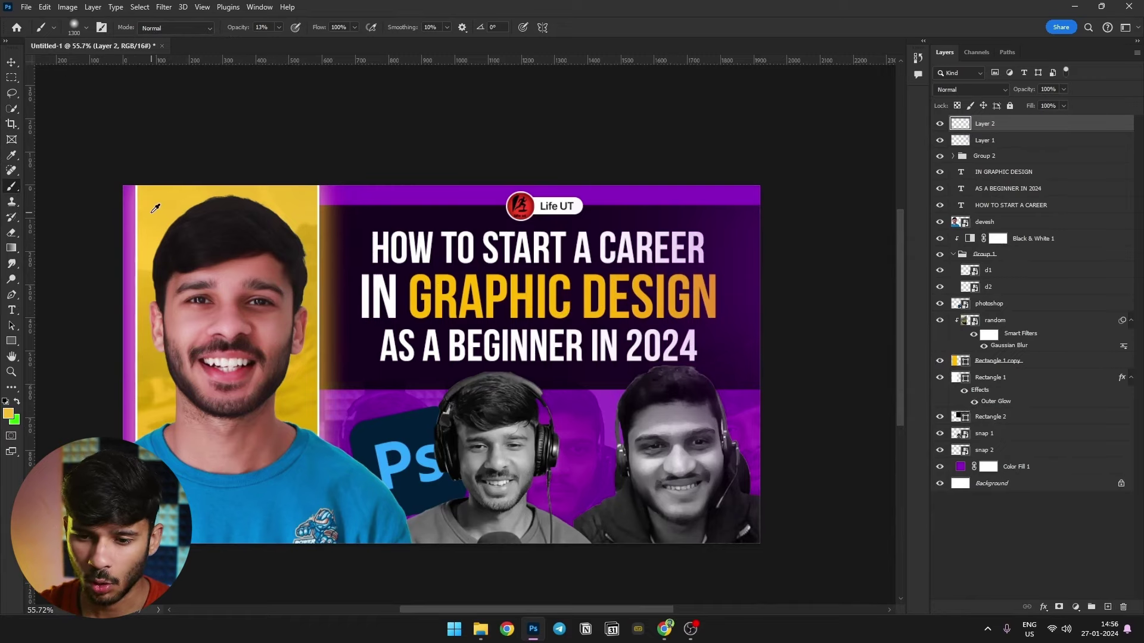
pyautogui.press('alt')
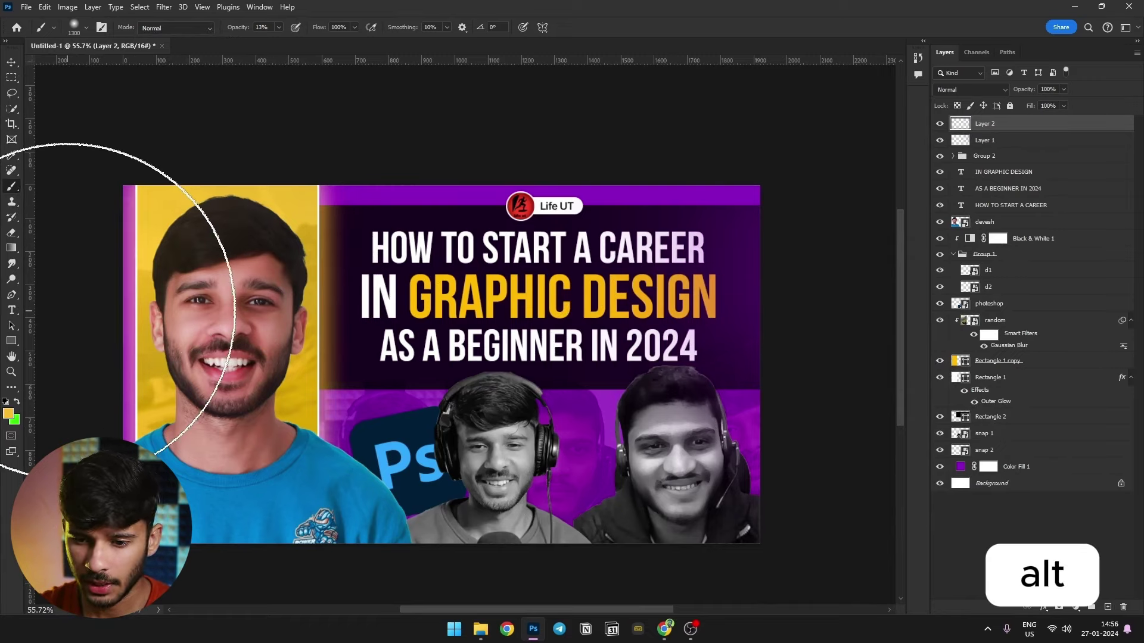
pyautogui.press('[')
pyautogui.press('[')
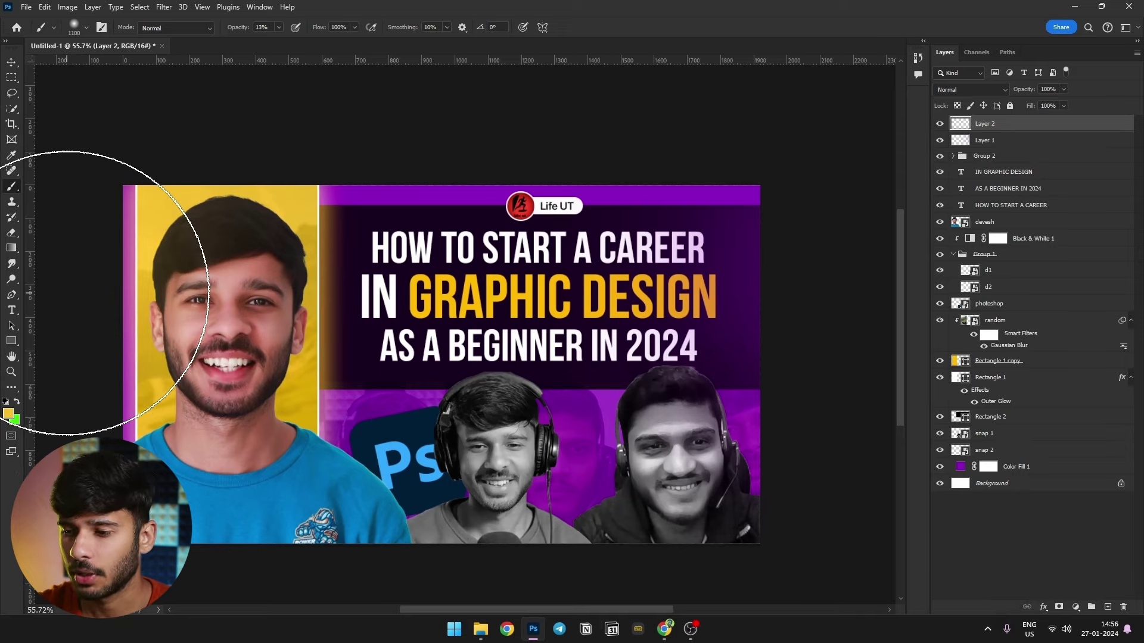
# - On Layer 1, sample the purple again and paint a soft glow over the thumbnail's lower-right corner and bottom edge
pyautogui.click(1007, 141)
pyautogui.keyDown('alt'); pyautogui.click(443, 189); pyautogui.keyUp('alt')
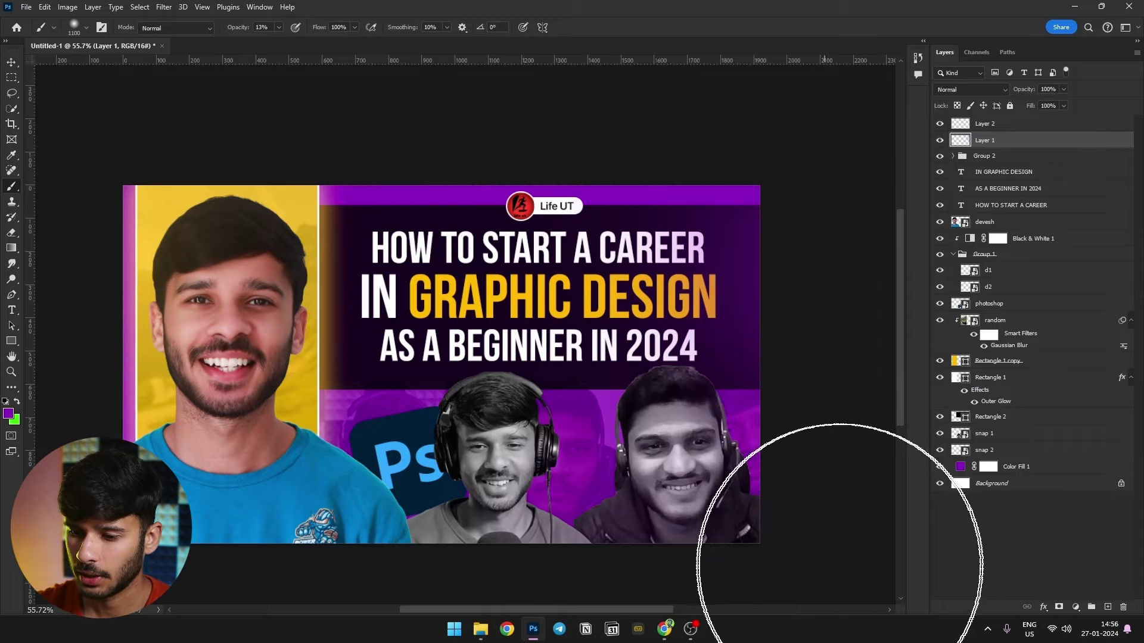
pyautogui.scroll(-3, 599, 473)
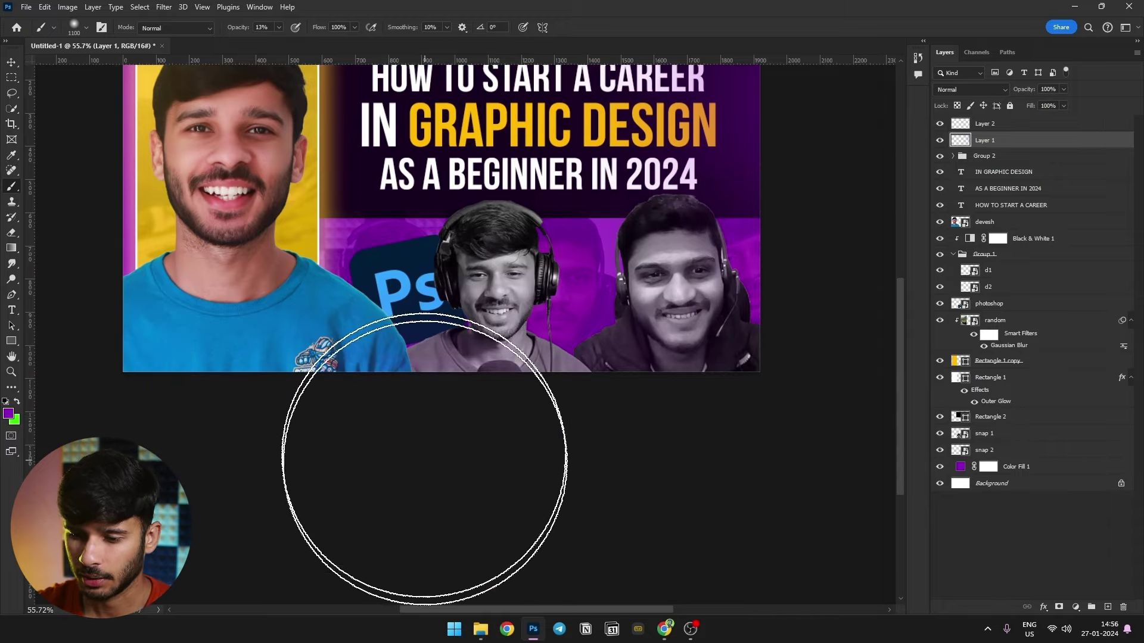
pyautogui.scroll(3, 521, 470)
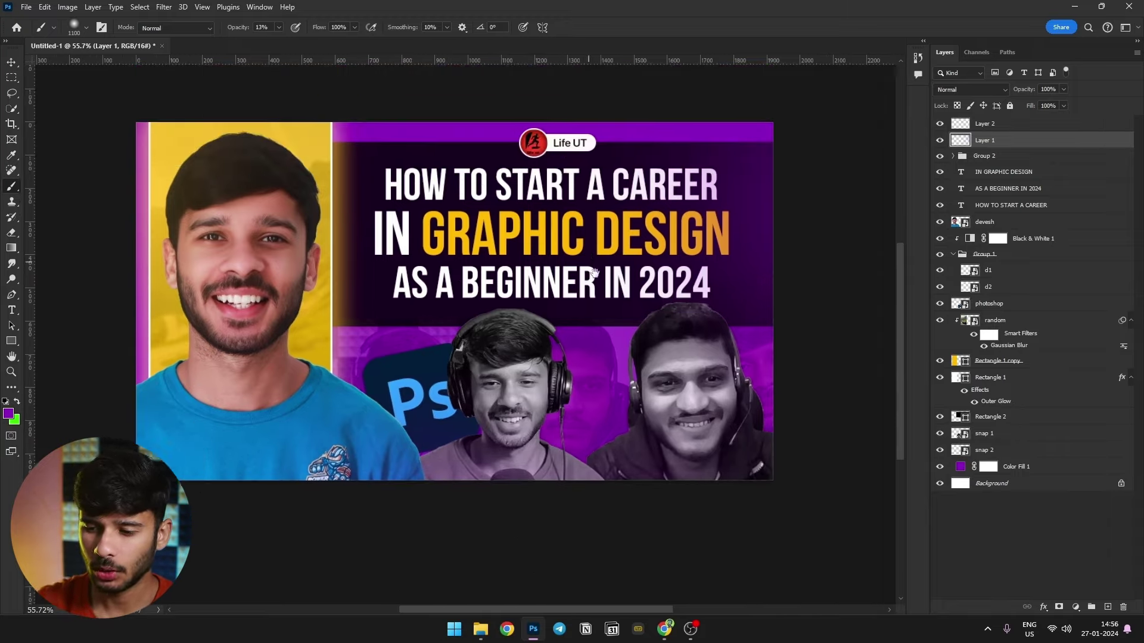
pyautogui.moveTo(594, 272); pyautogui.dragTo(650, 332)
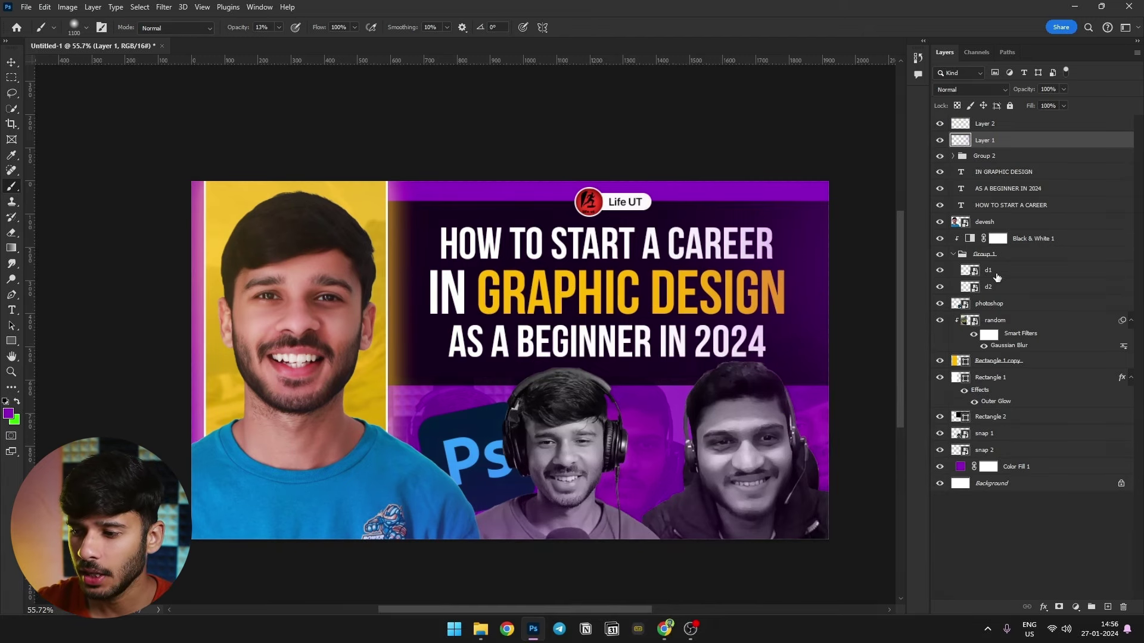
# - Add a layer directly above the photoshop layer and brush soft white light behind the two grayscale portraits with the 1100 px brush
pyautogui.click(939, 256)
pyautogui.click(939, 256)
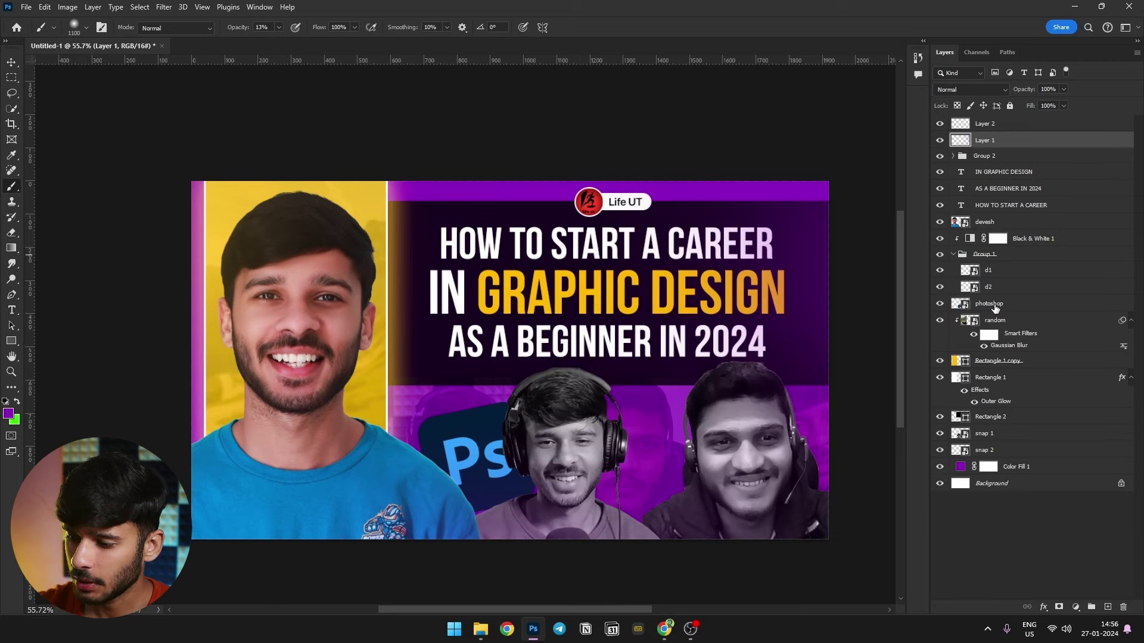
pyautogui.click(994, 305)
pyautogui.click(1107, 607)
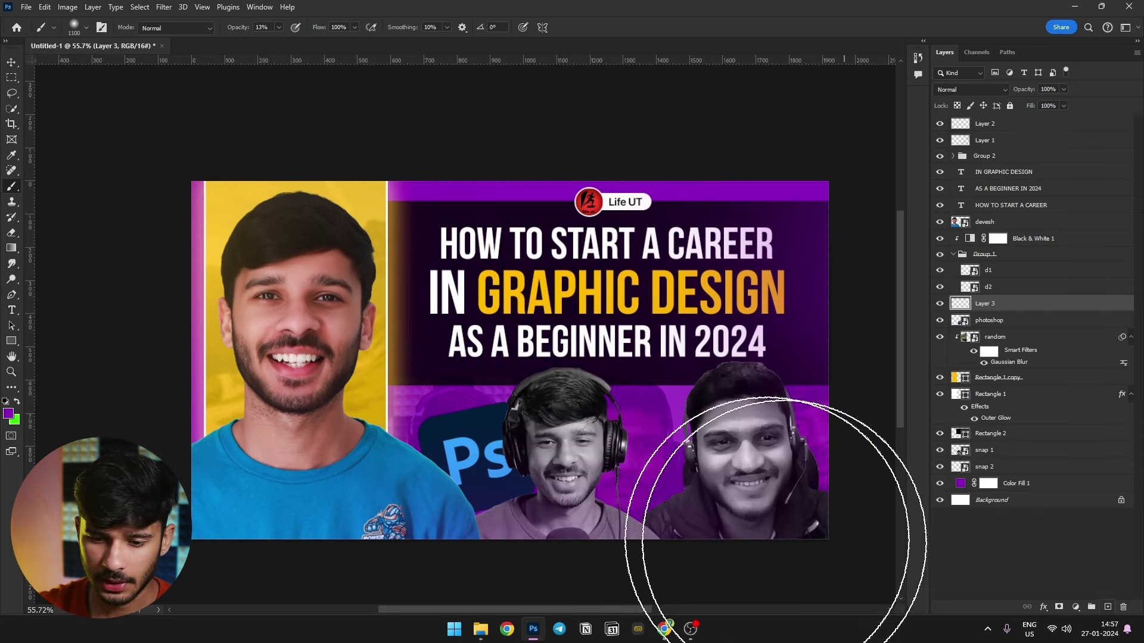
pyautogui.click(6, 401)
pyautogui.click(17, 401)
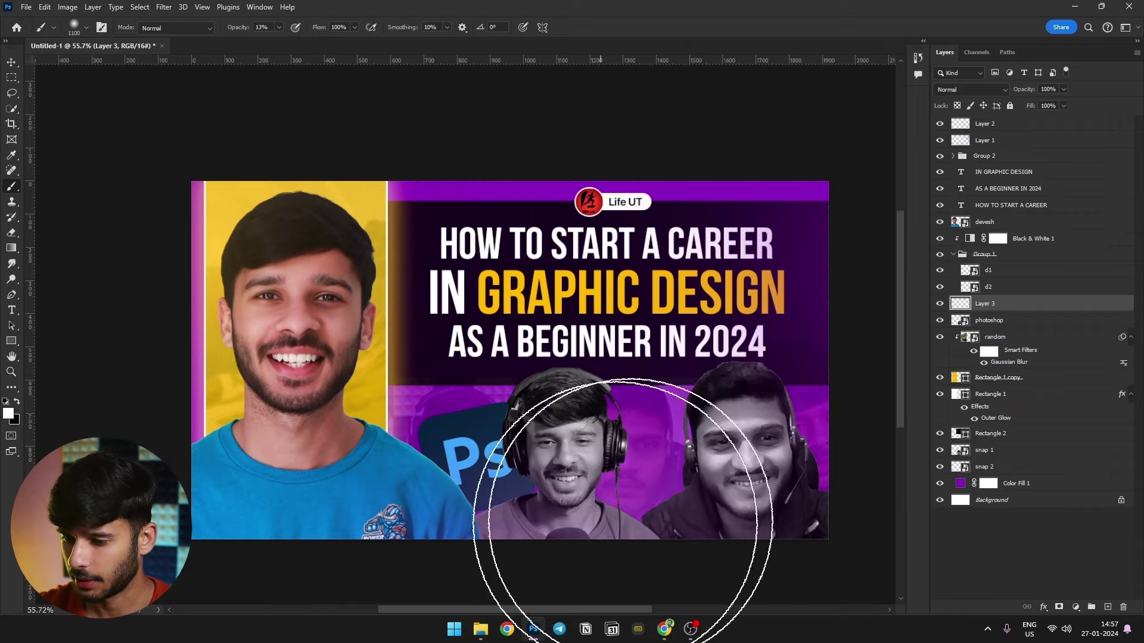
pyautogui.scroll(2, 392, 278)
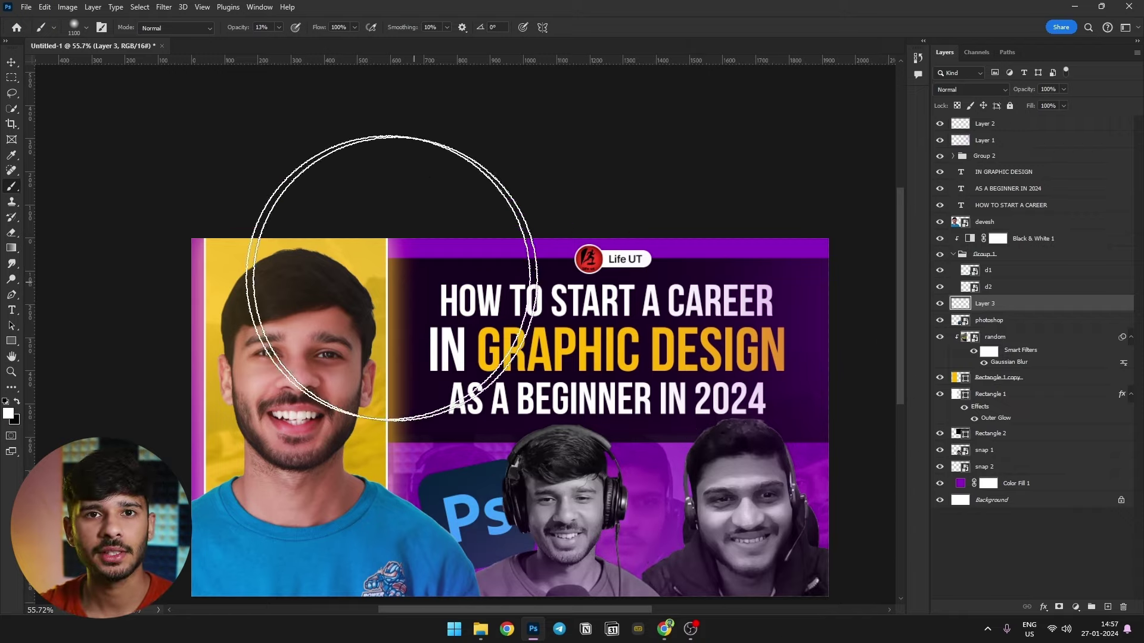
pyautogui.scroll(-1, 343, 273)
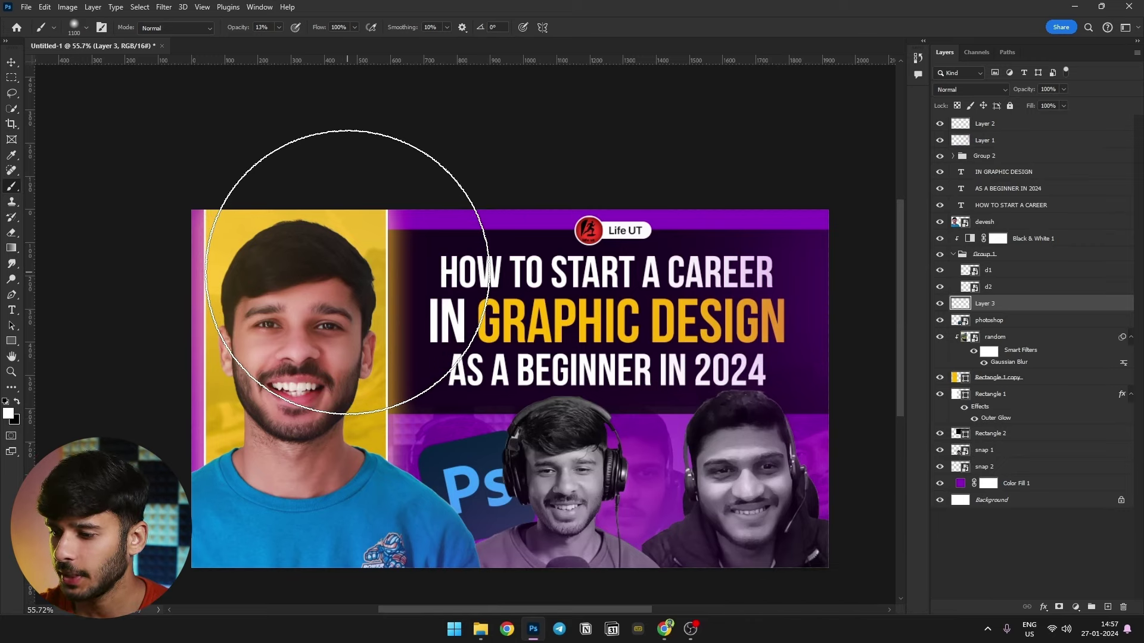
pyautogui.scroll(-1, 733, 325)
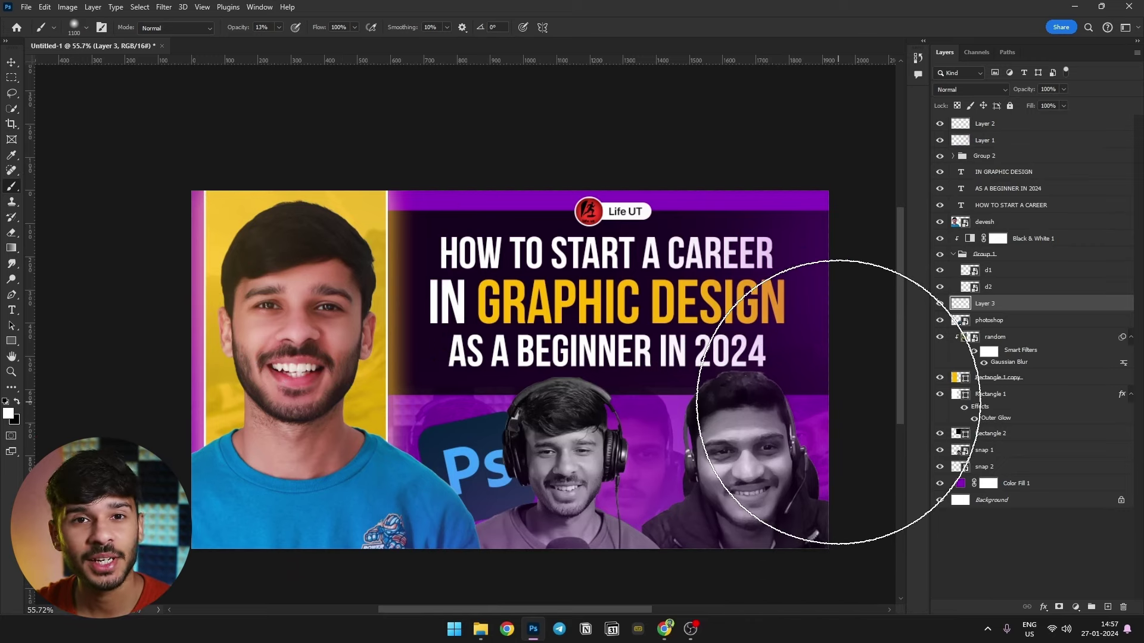
pyautogui.press('v')
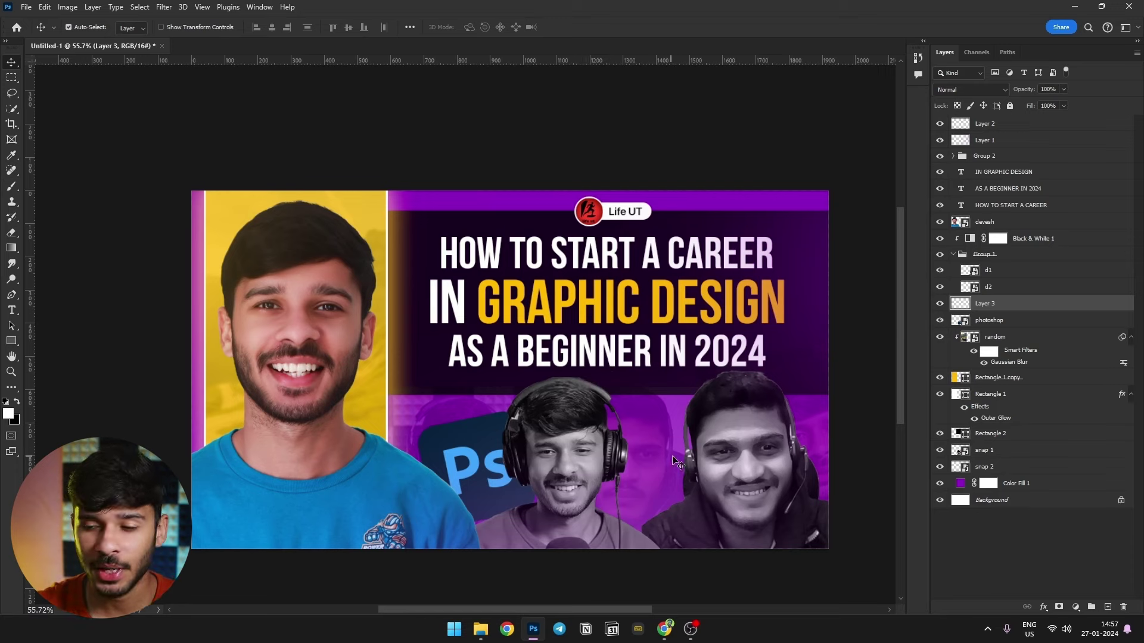
pyautogui.scroll(1, 834, 340)
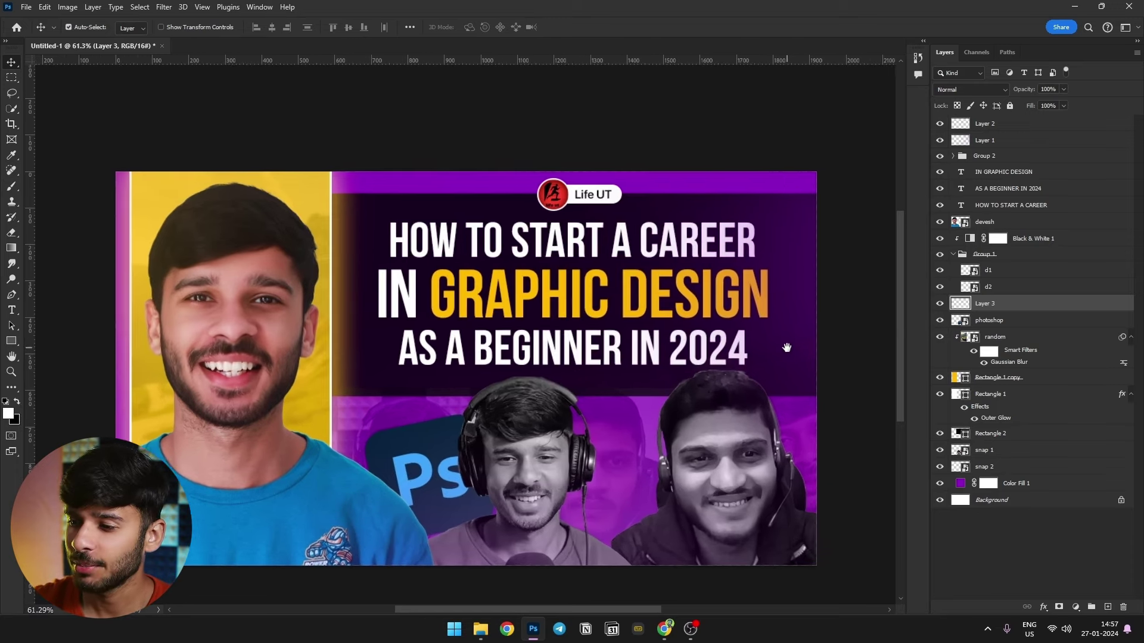
pyautogui.moveTo(785, 346); pyautogui.dragTo(786, 342)
pyautogui.click(1035, 534)
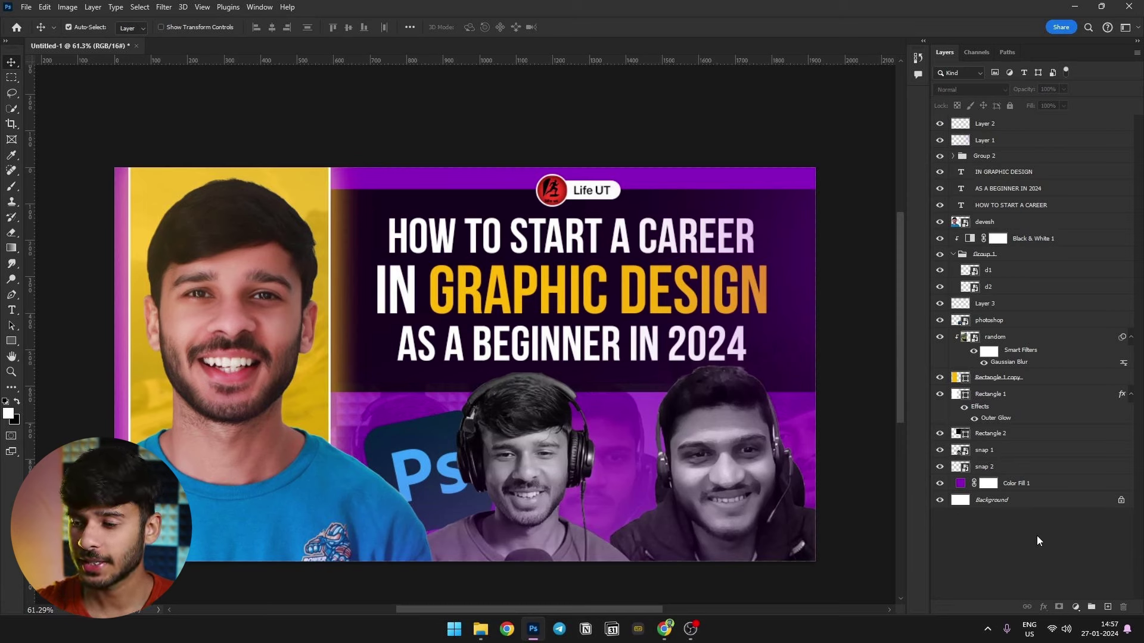
# - Stamp all visible layers into a new merged layer above Layer 2 and convert it to a smart object
pyautogui.click(1016, 125)
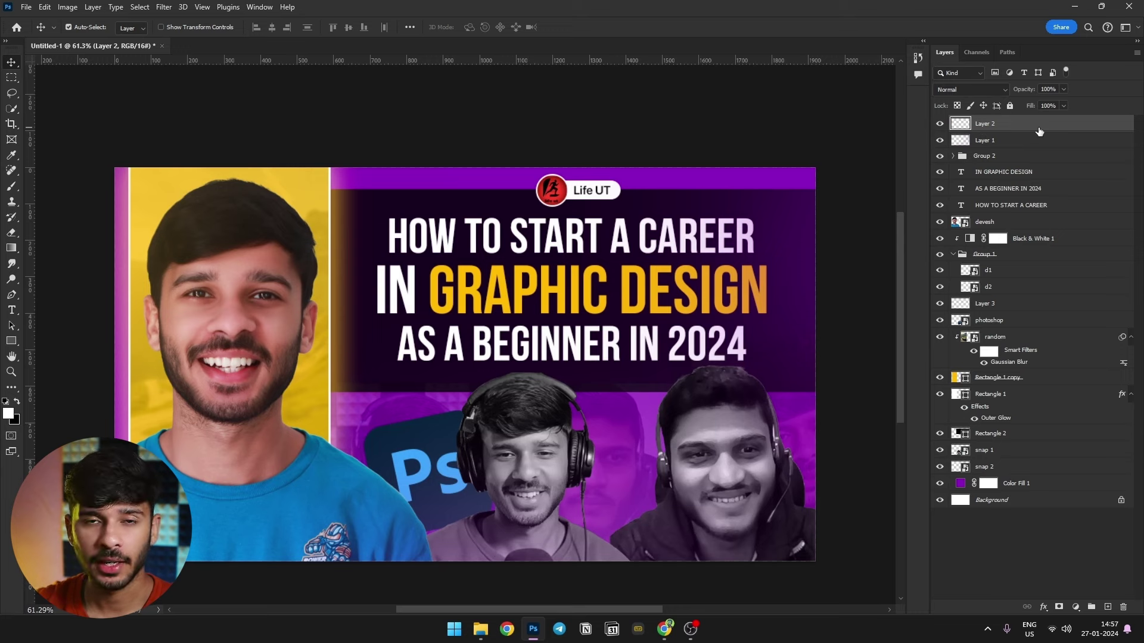
pyautogui.press('ctrl')
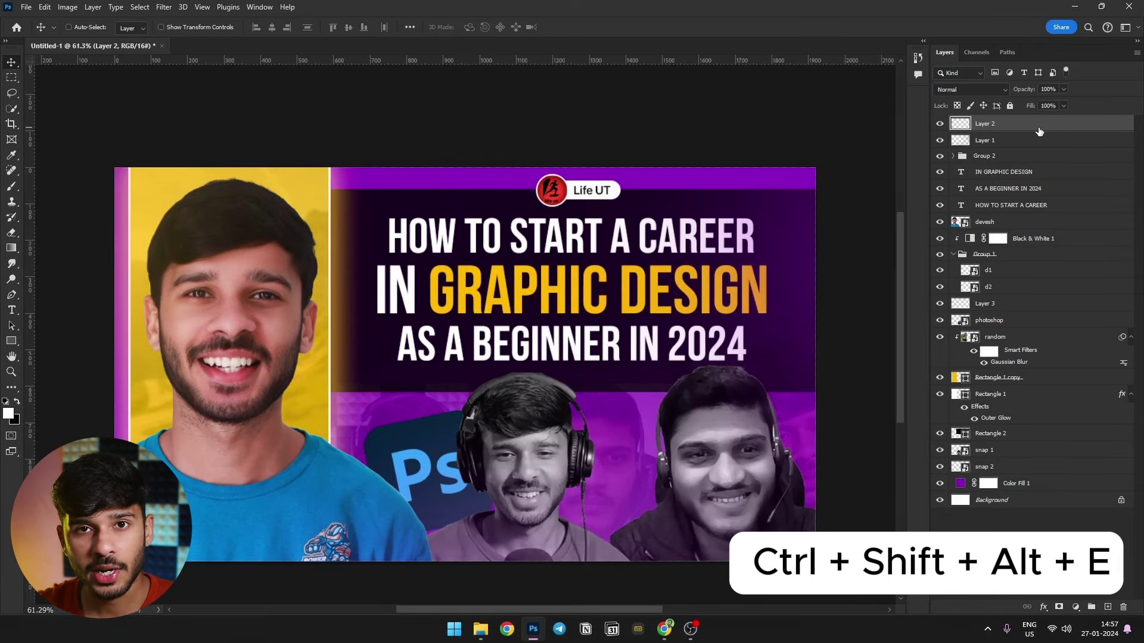
pyautogui.hotkey('ctrl', 'shift', 'alt', 'e')
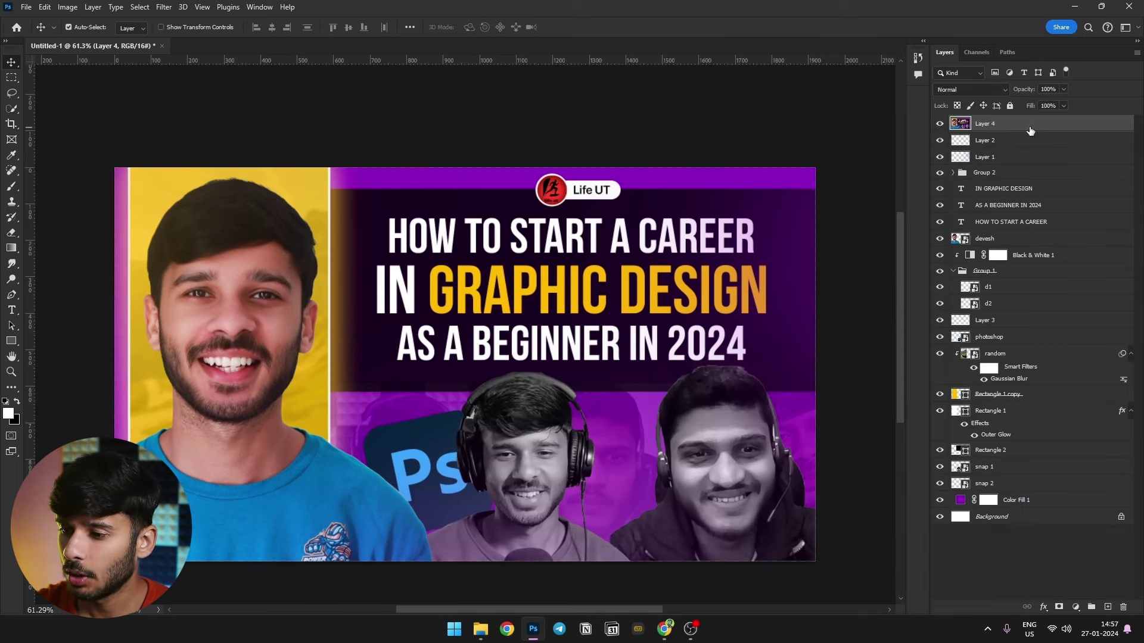
pyautogui.rightClick(1029, 127)
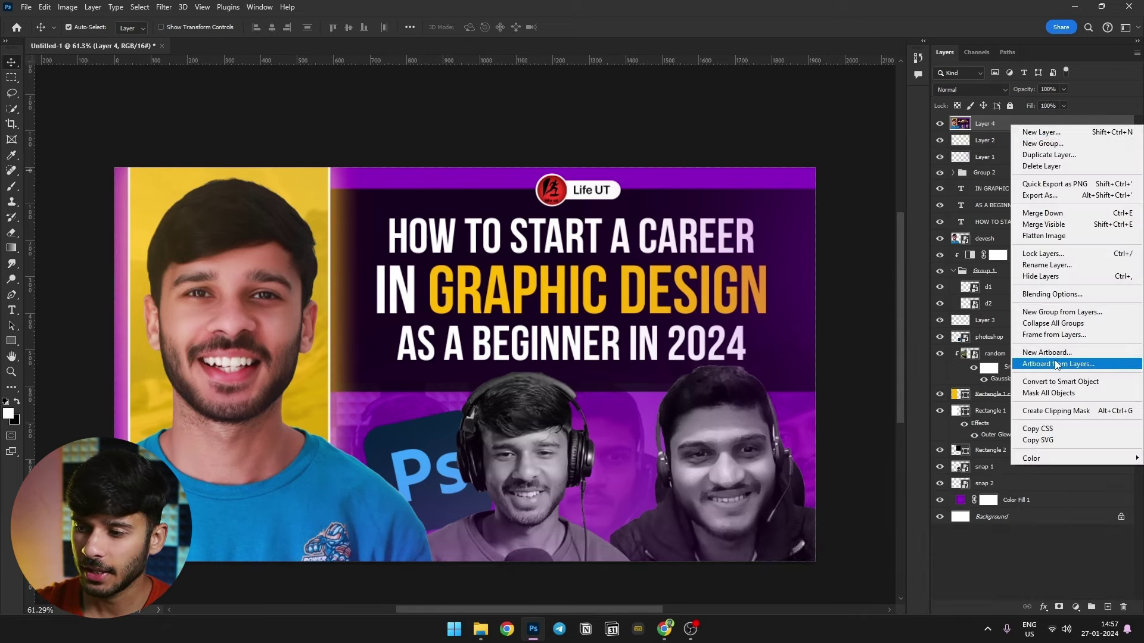
pyautogui.click(1057, 385)
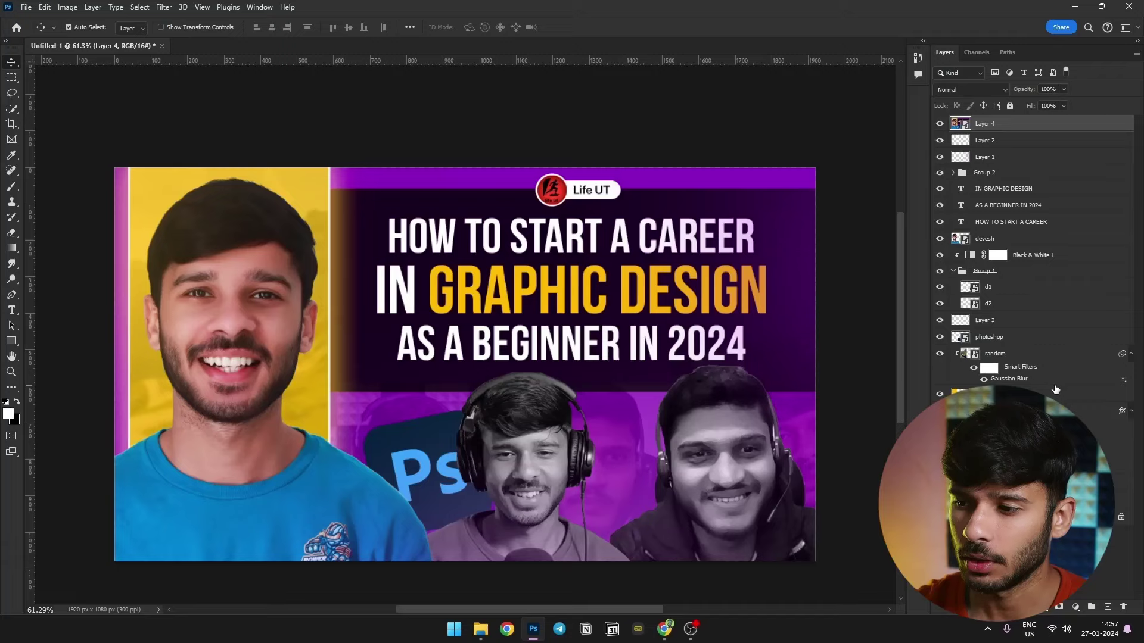
# - Open the Camera Raw Filter on the merged layer and adjust its Light settings
pyautogui.click(164, 7)
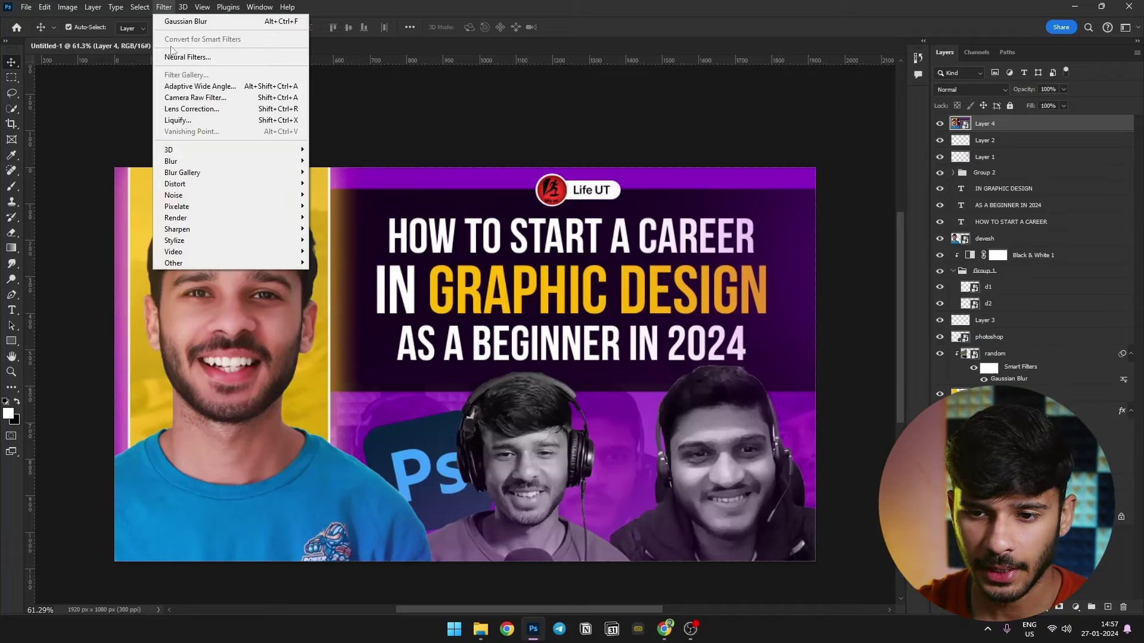
pyautogui.click(180, 97)
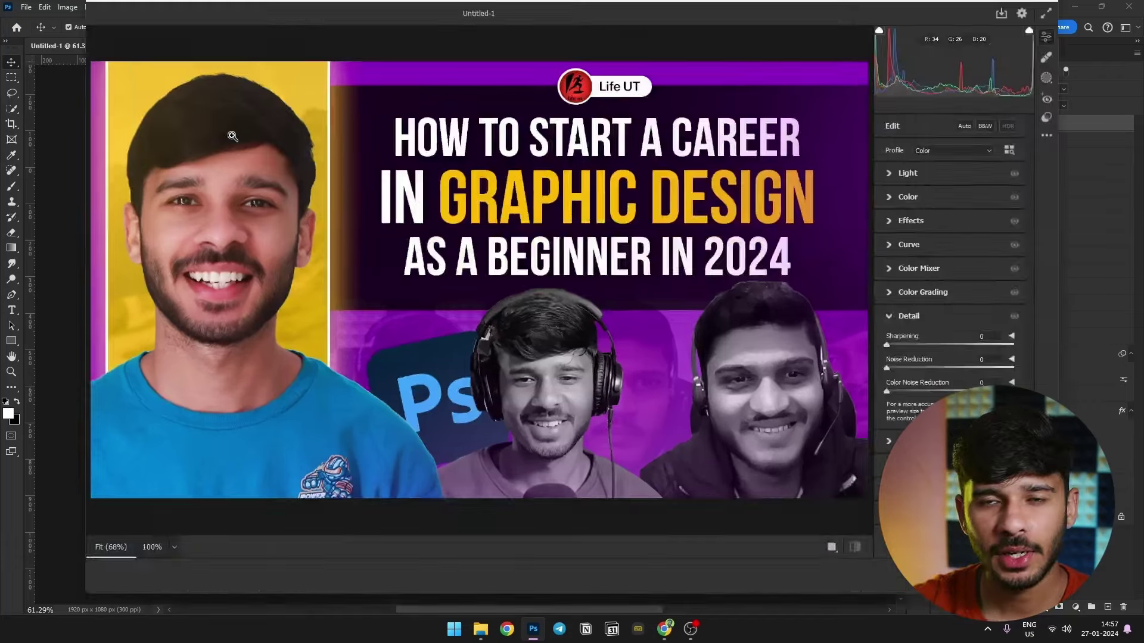
pyautogui.click(907, 173)
pyautogui.moveTo(950, 200); pyautogui.dragTo(945, 290)
pyautogui.moveTo(950, 272); pyautogui.dragTo(955, 274)
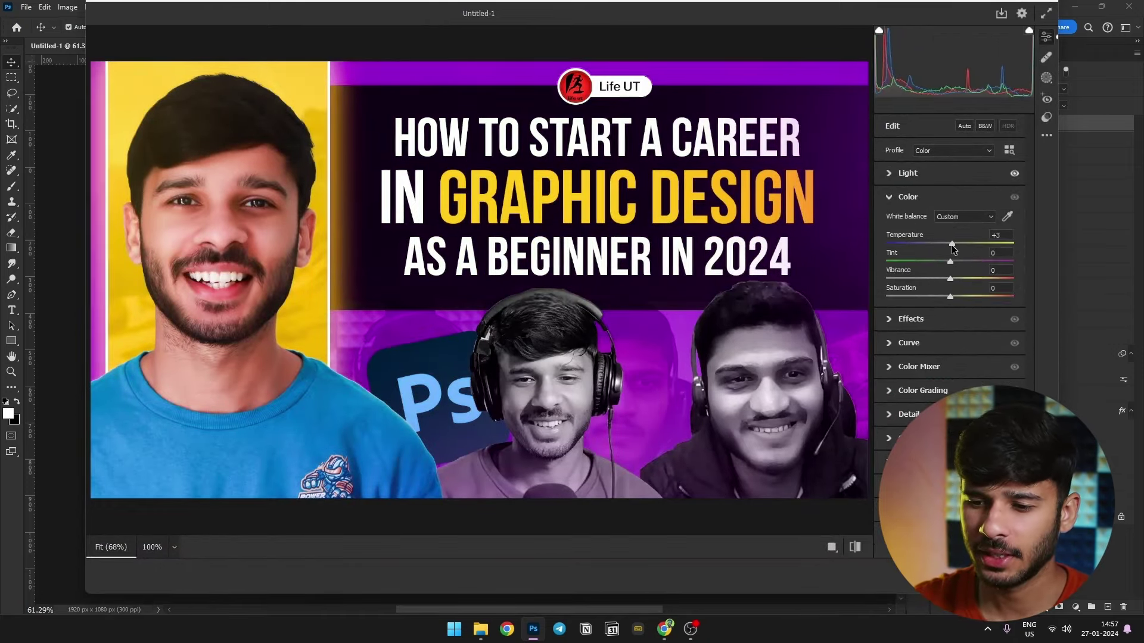
# - Warm the colour temperature to +3, adjust the vibrance and saturation, and tune the Effects settings
pyautogui.moveTo(950, 278)
pyautogui.mouseDown()
pyautogui.moveTo(964, 279)
pyautogui.moveTo(949, 296)
pyautogui.mouseUp()
pyautogui.click(910, 319)
pyautogui.click(911, 324)
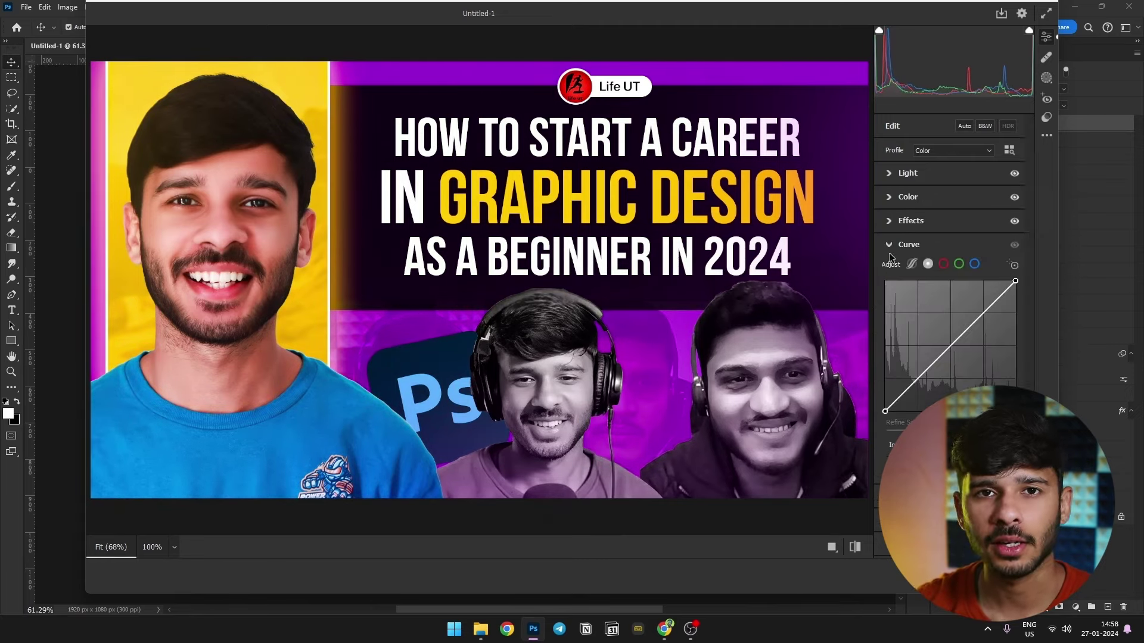
# - In the Color Mixer, raise the Oranges luminance to +18 and shift the Yellows hue slightly toward orange
pyautogui.click(932, 365)
pyautogui.click(966, 324)
pyautogui.moveTo(950, 376); pyautogui.dragTo(958, 376)
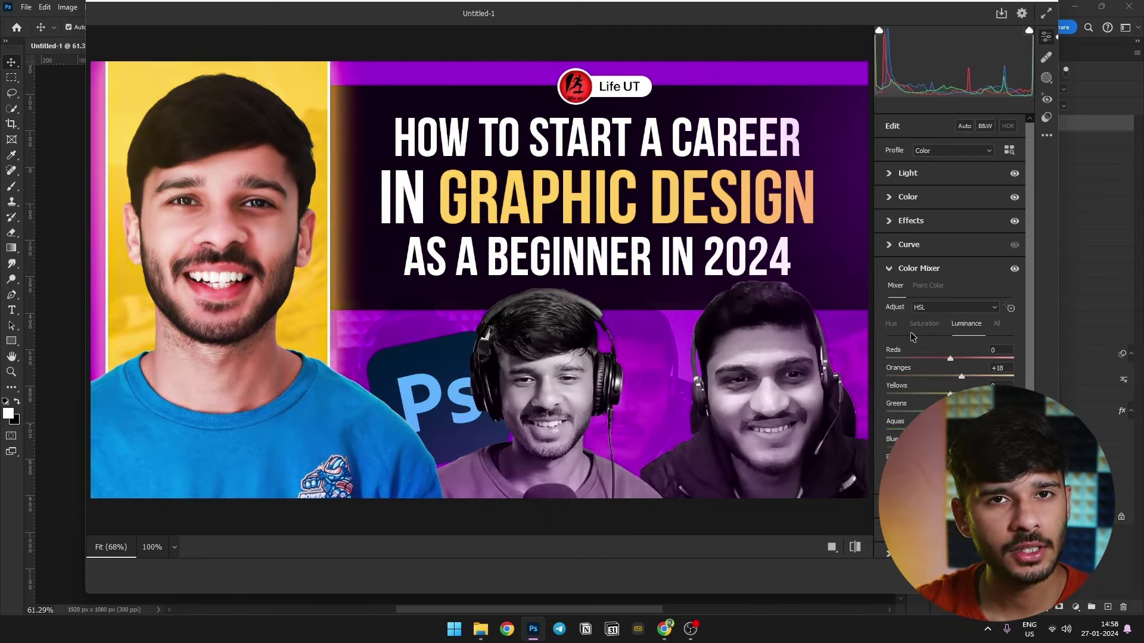
pyautogui.click(891, 323)
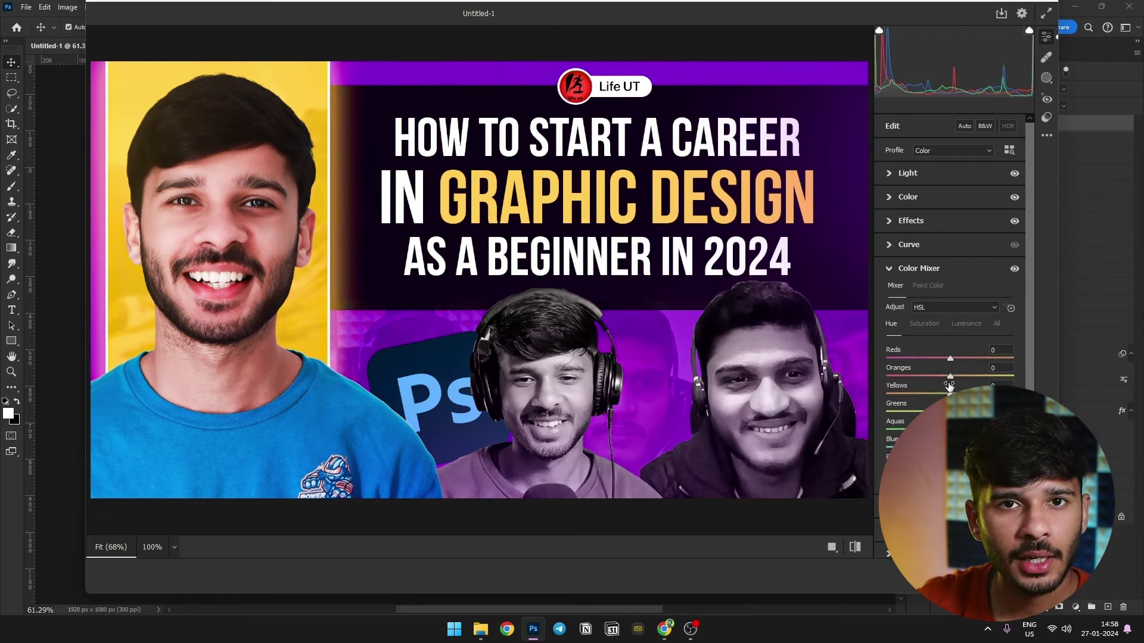
# - Open the Camera Raw Detail settings for sharpening and noise reduction
pyautogui.click(909, 524)
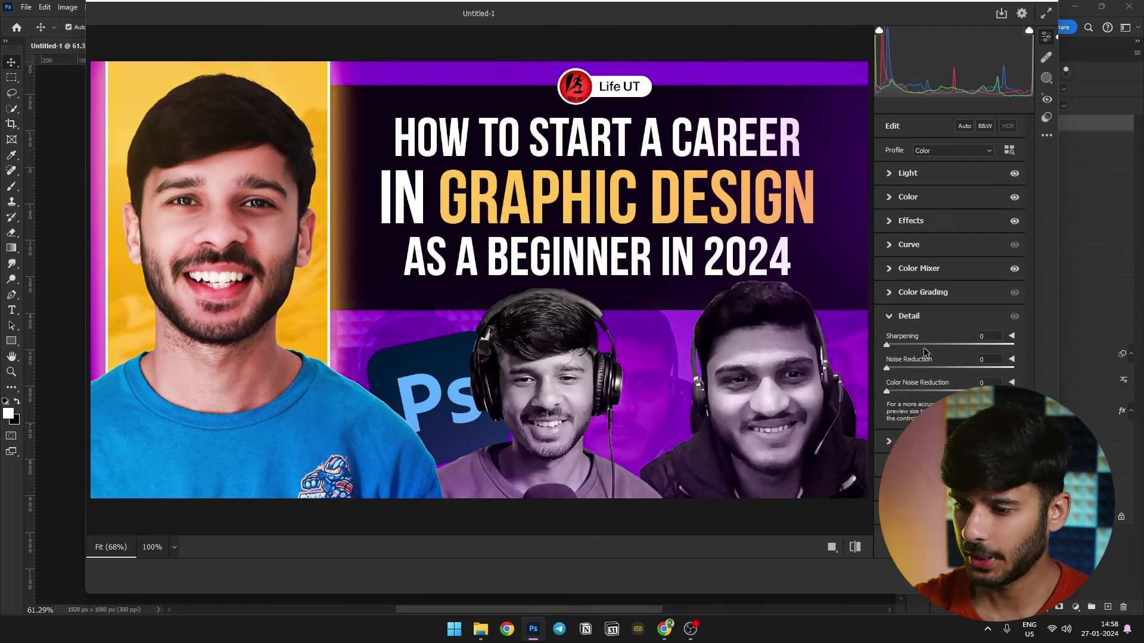